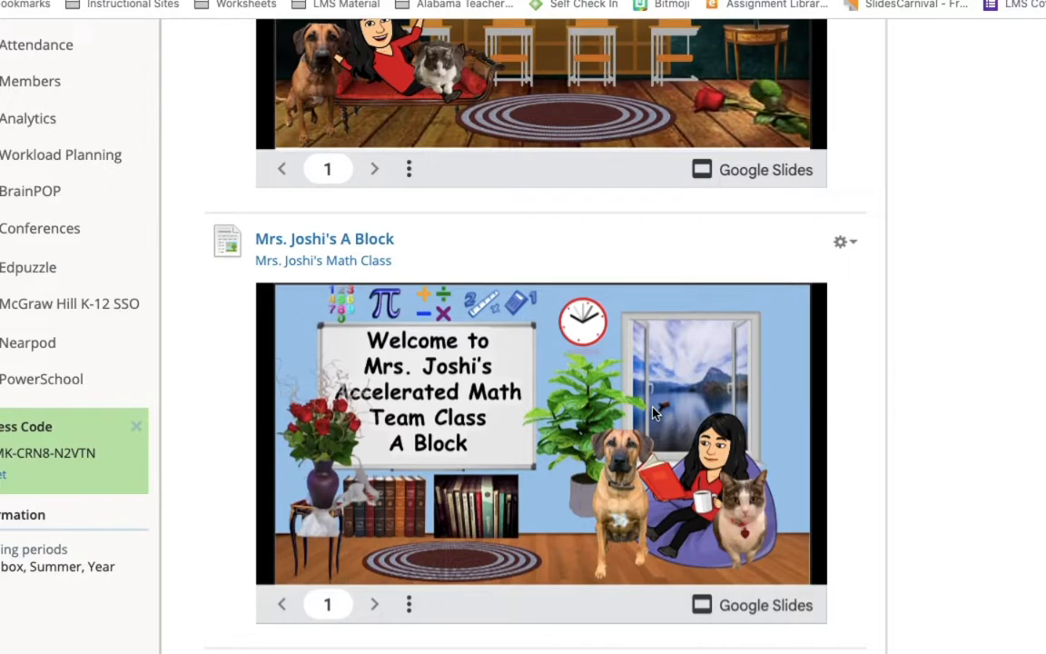
Examine the embedded Bitmoji classroom slides for the sandbox and A Block in the Sandbox course materials
scroll(977, 445, "up", 3)
scroll(976, 445, "up", 3)
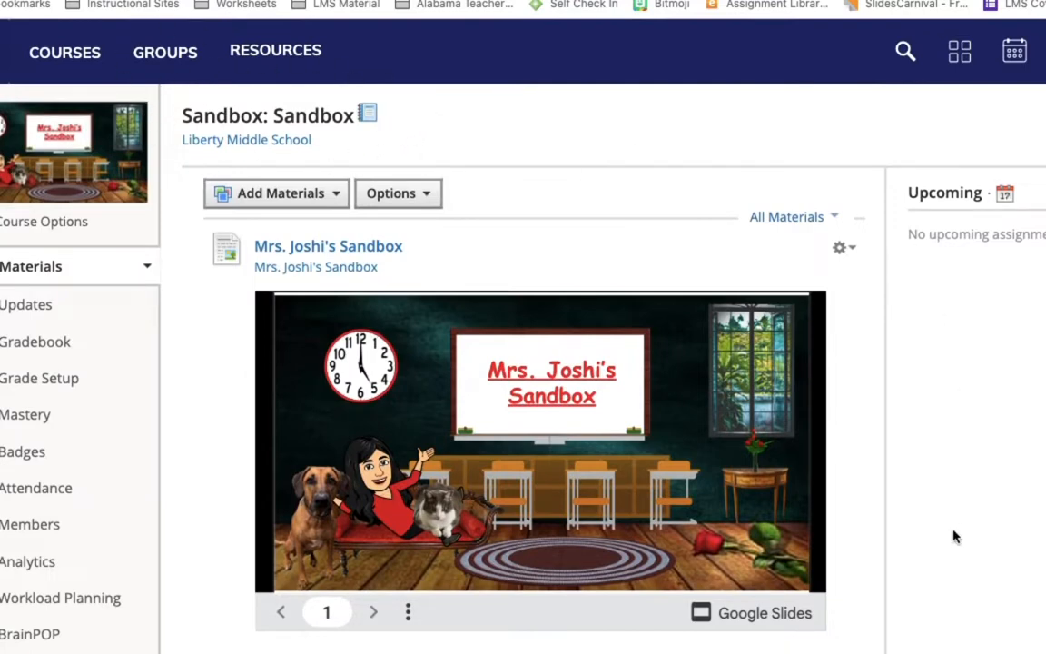
scroll(953, 536, "down", 1)
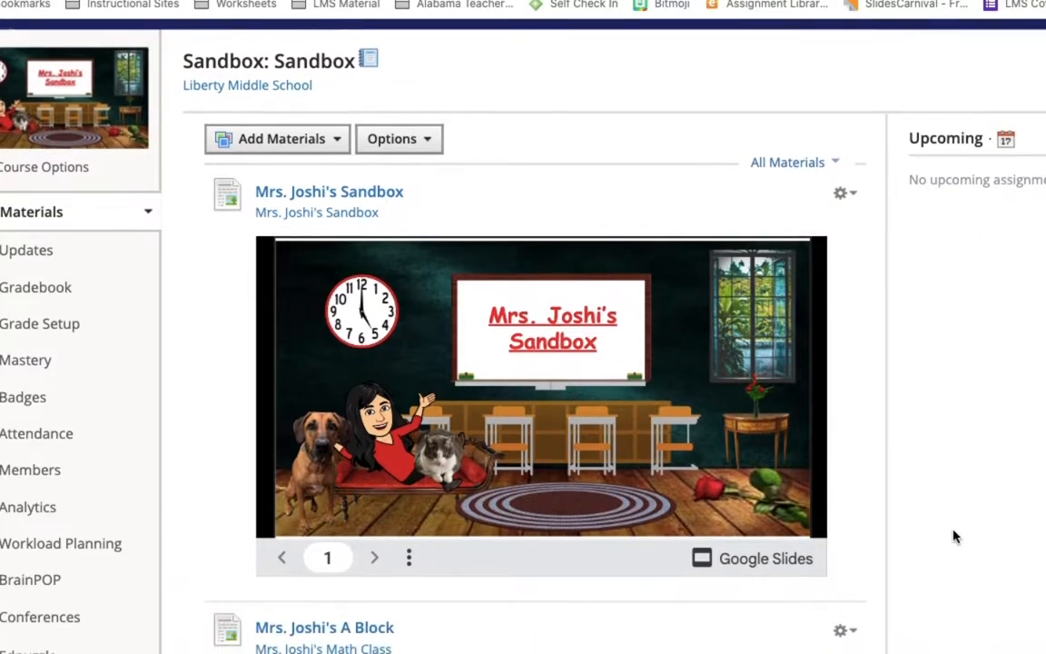
scroll(953, 535, "down", 3)
scroll(953, 536, "down", 1)
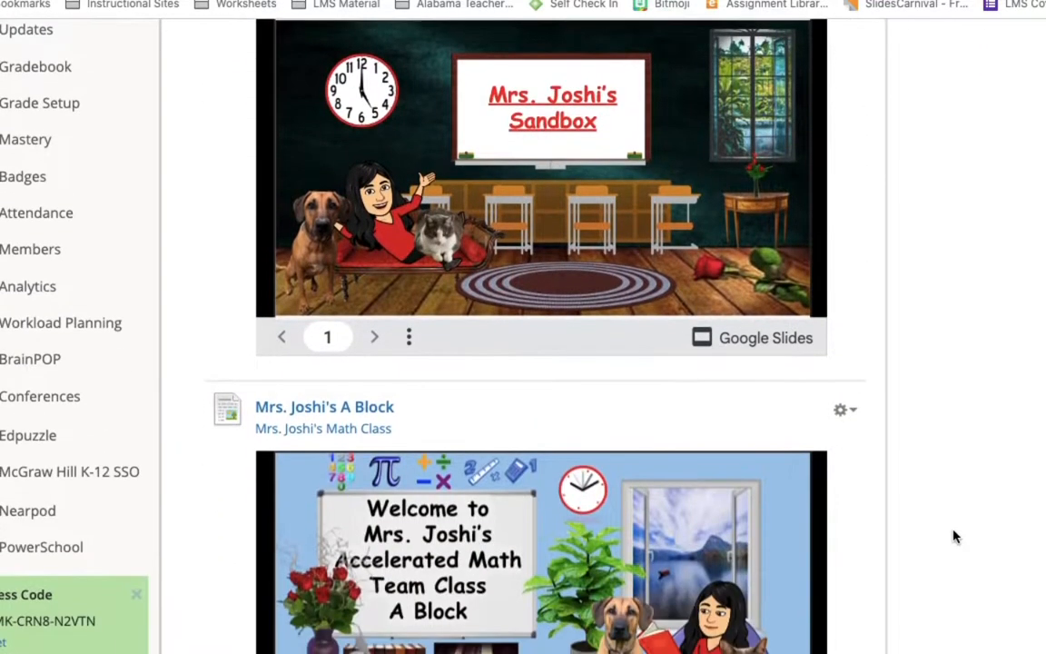
scroll(954, 536, "down", 3)
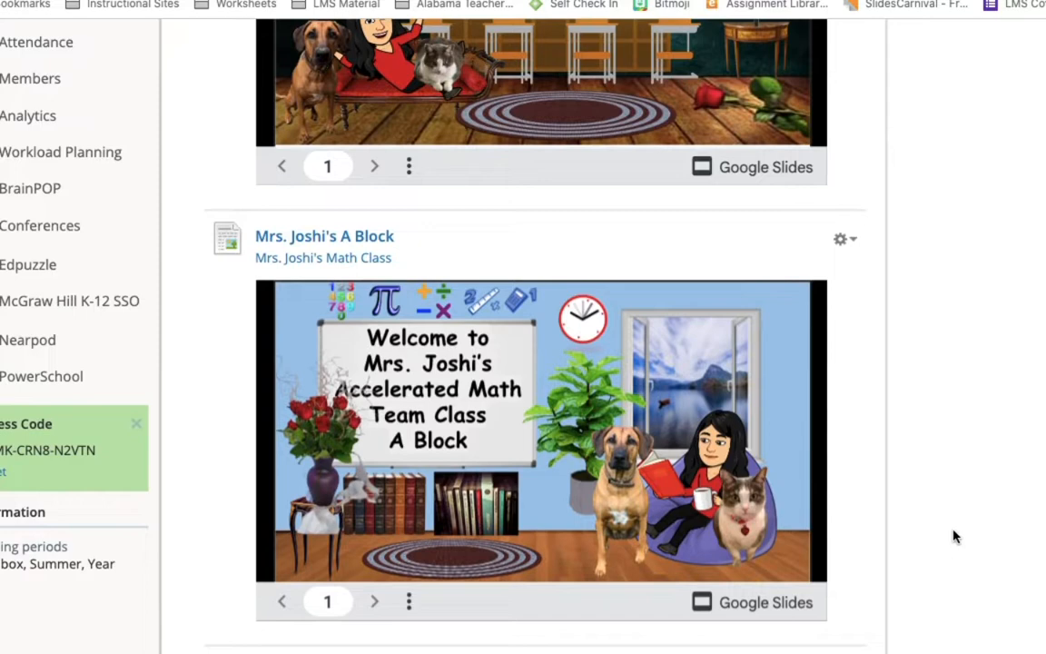
scroll(953, 536, "up", 5)
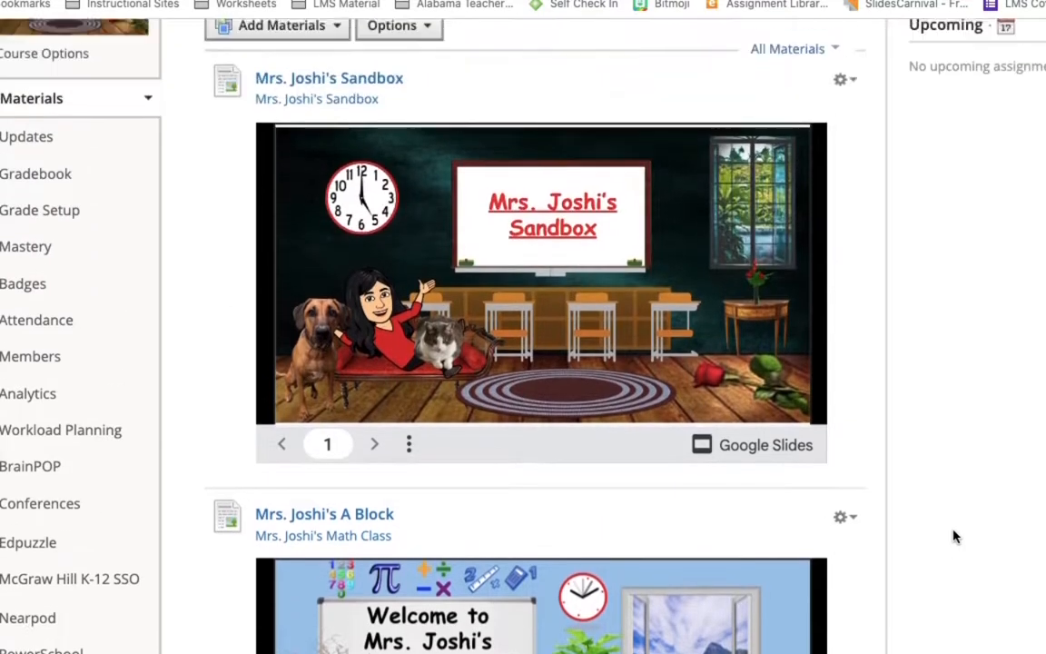
scroll(953, 536, "down", 3)
scroll(953, 536, "down", 1)
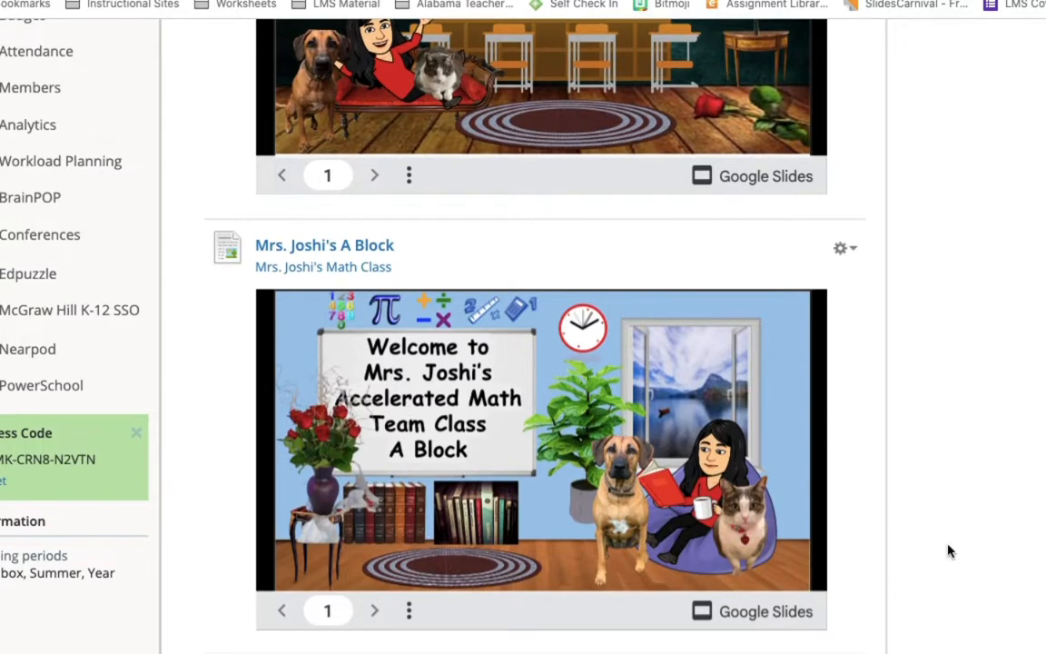
Look through the C, D and E Block classroom slides and the unit folders through Webex Link, then return to A Block
scroll(948, 552, "down", 2)
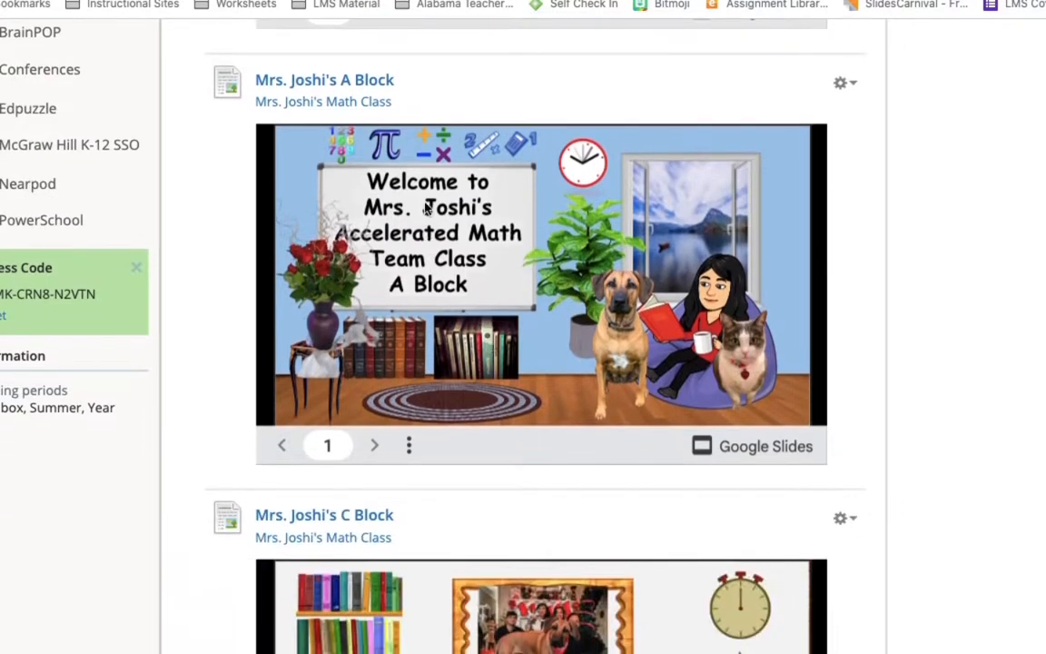
scroll(919, 581, "down", 3)
scroll(920, 583, "down", 7)
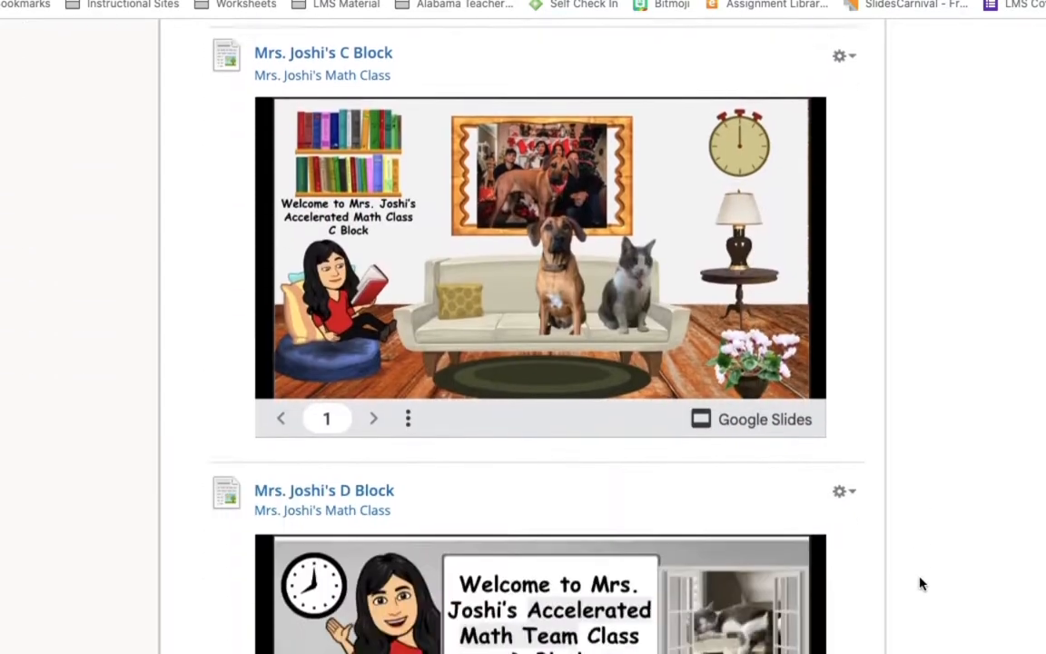
scroll(920, 583, "down", 3)
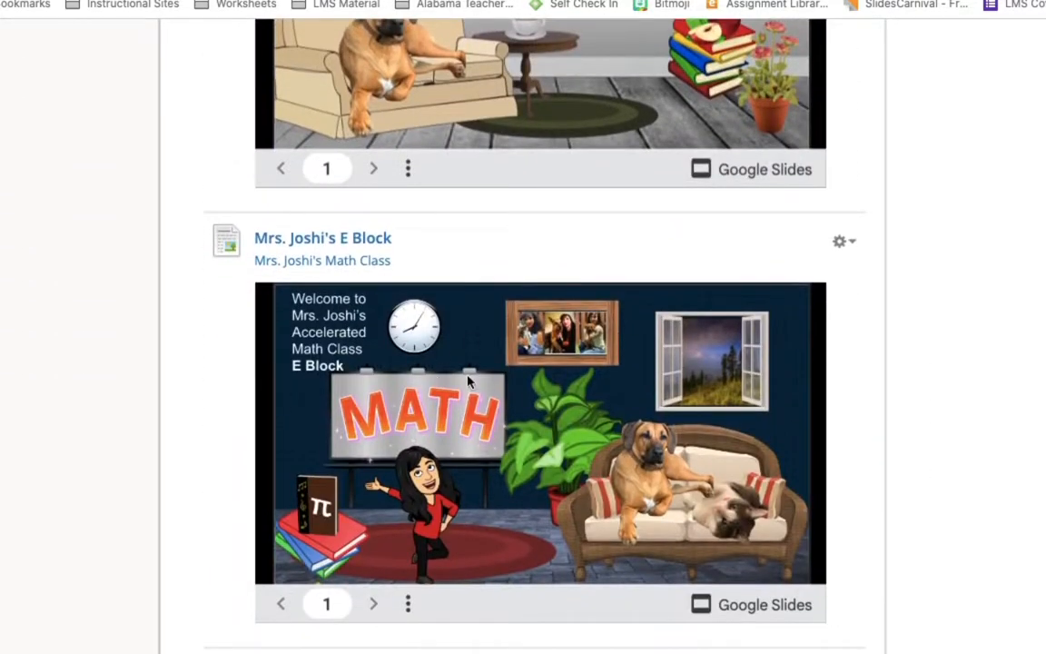
scroll(938, 430, "up", 1)
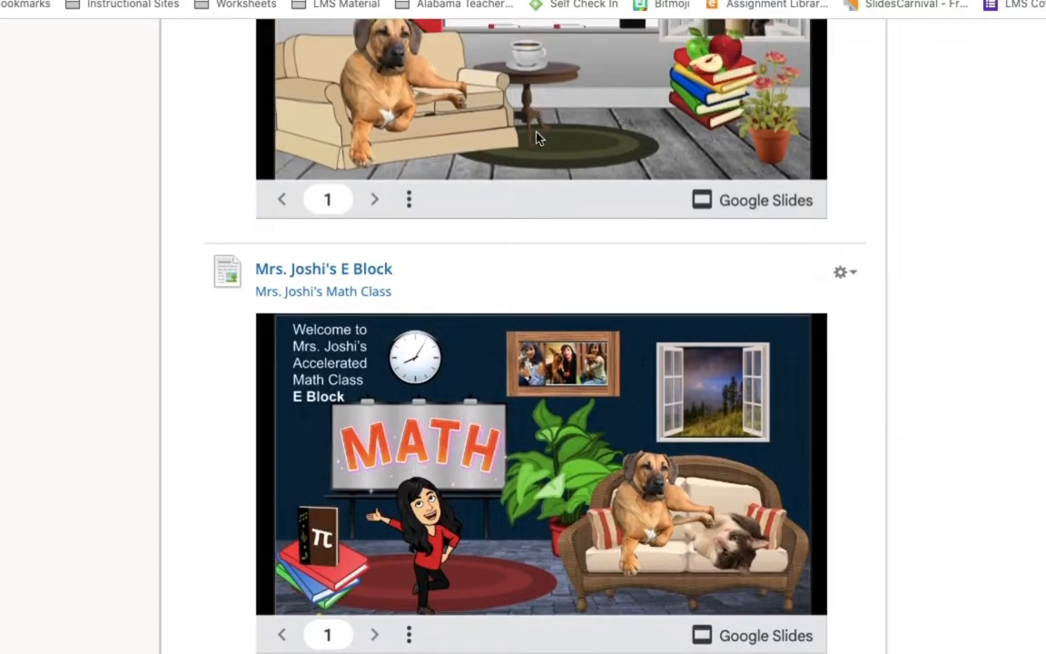
scroll(928, 259, "up", 9)
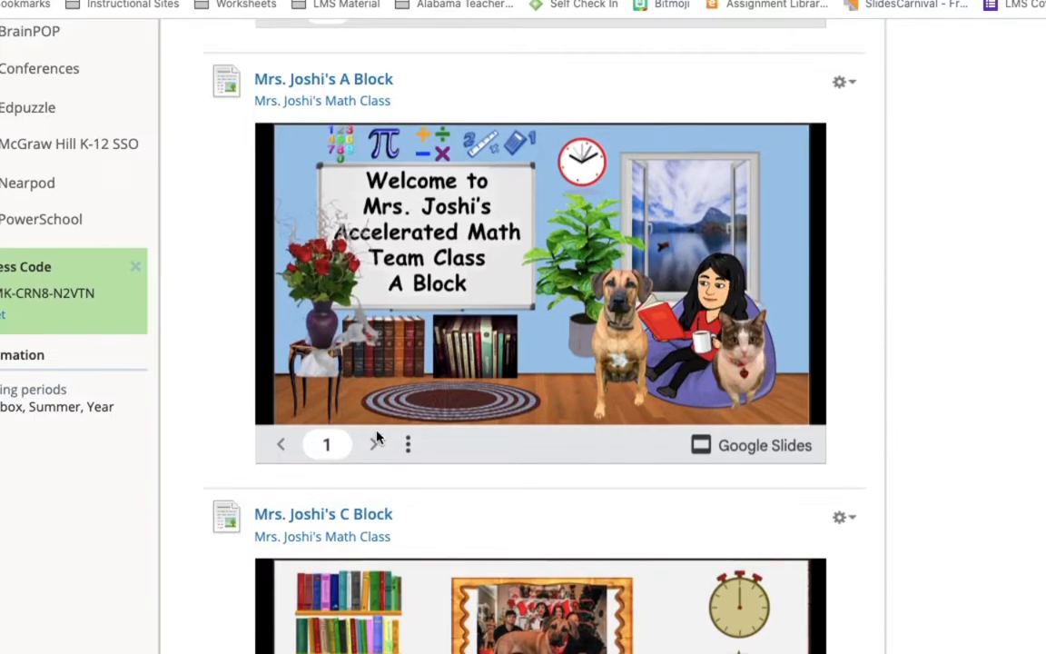
scroll(936, 478, "down", 5)
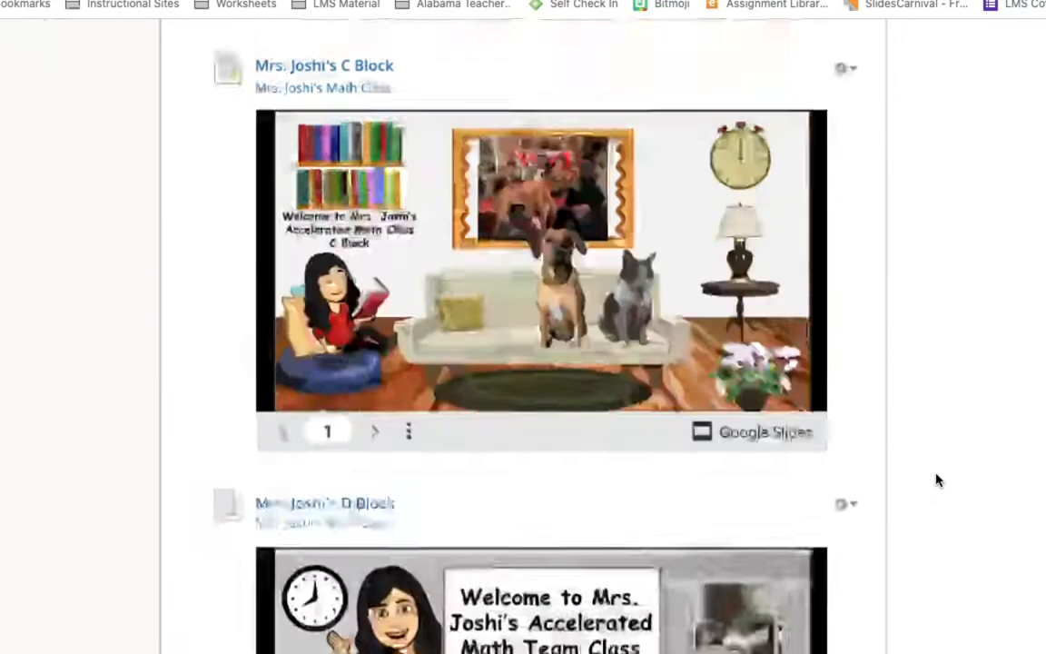
scroll(939, 480, "down", 12)
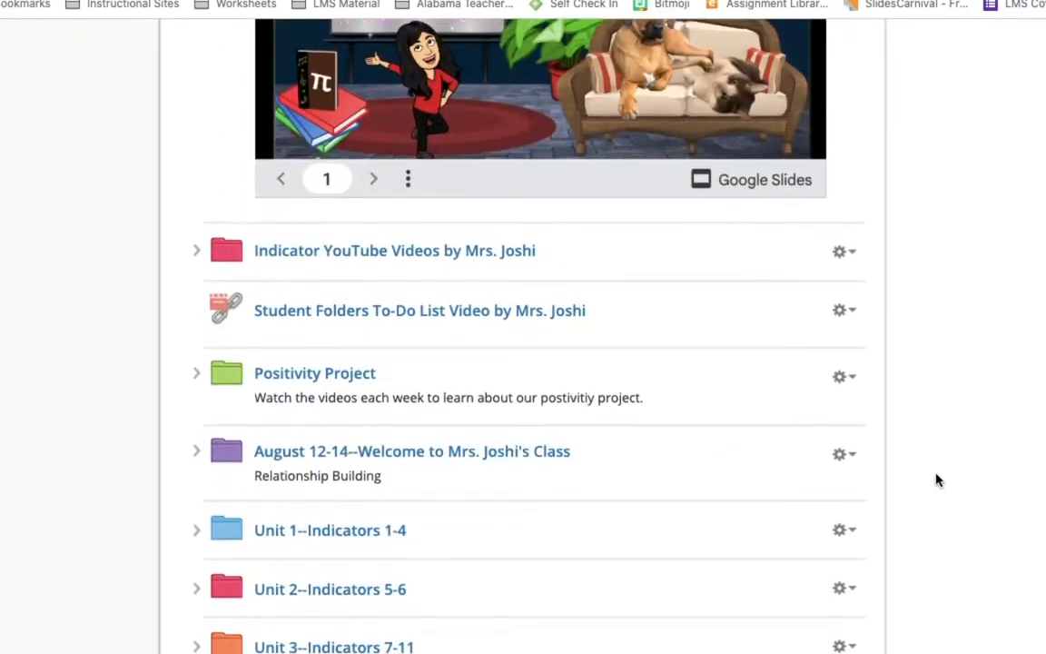
scroll(939, 480, "down", 12)
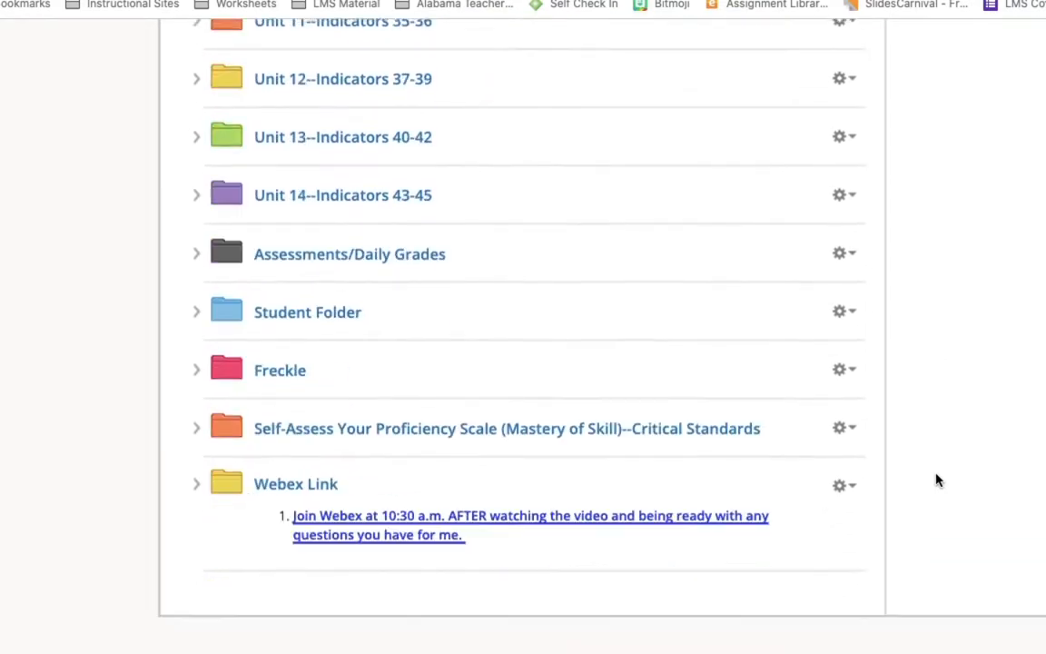
scroll(939, 480, "up", 20)
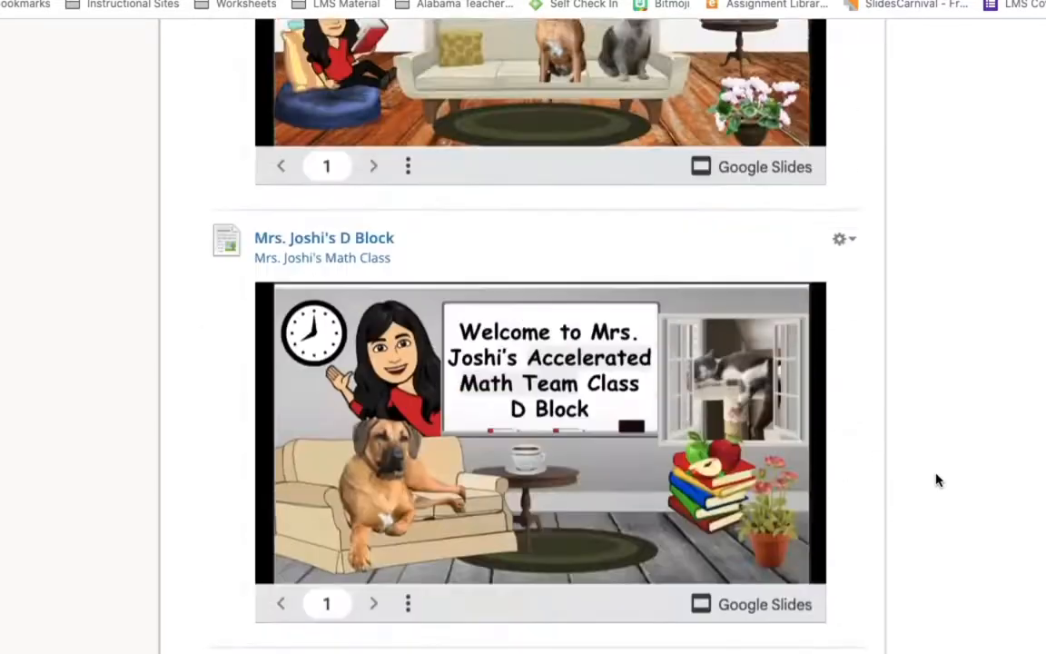
scroll(939, 480, "up", 8)
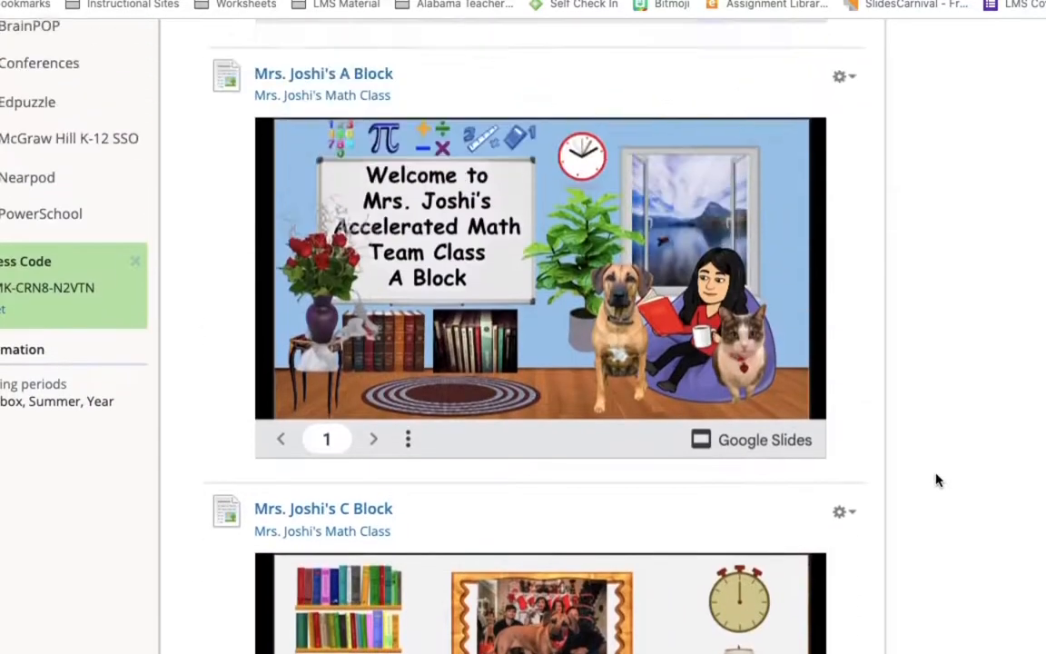
scroll(939, 480, "up", 1)
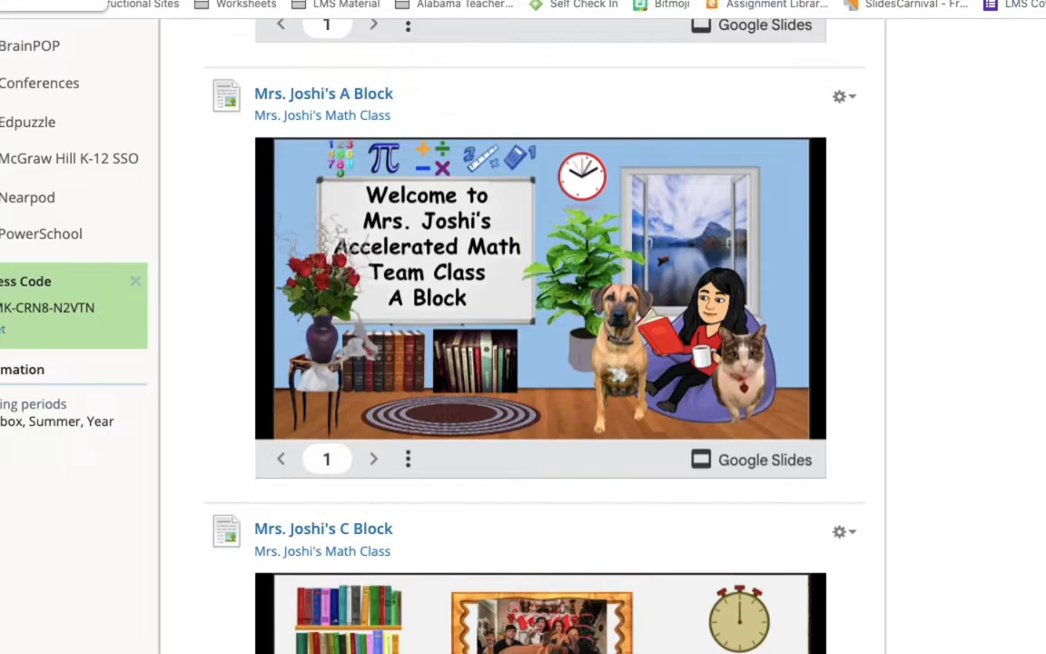
Switch to Google Drive and create a blank Google Slides presentation in the shared Schoology folder
left_click(18, 0)
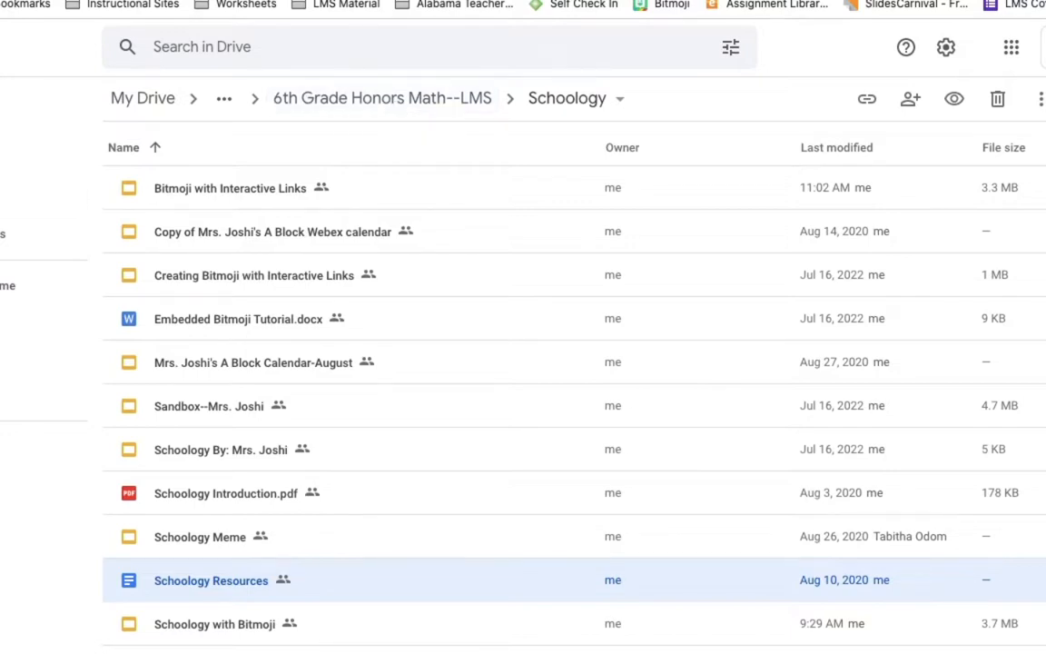
left_click(2, 101)
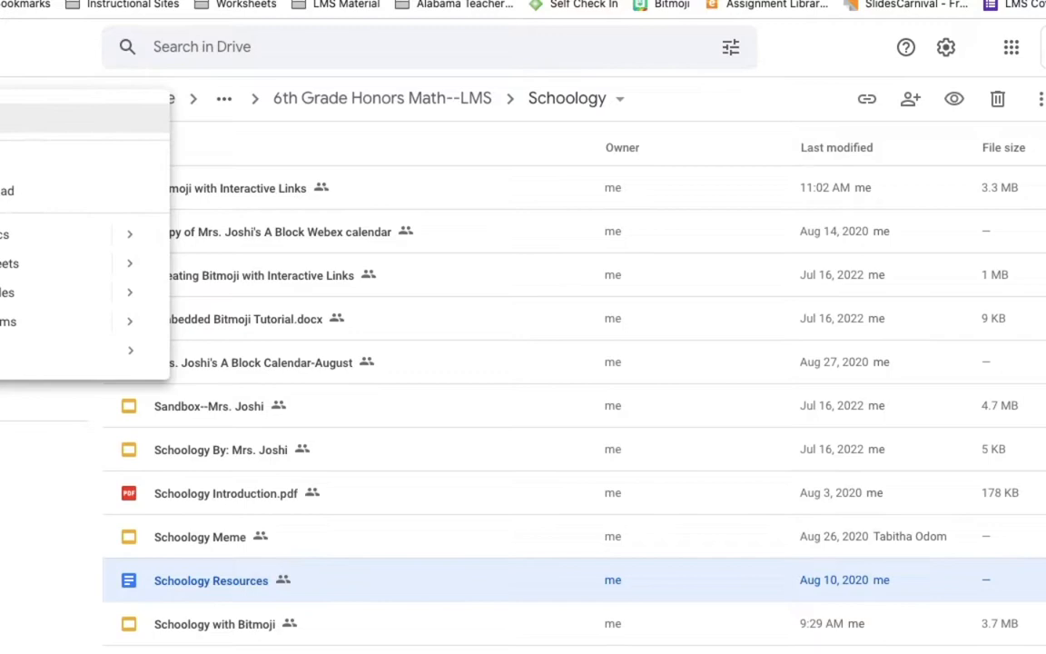
left_click(54, 297)
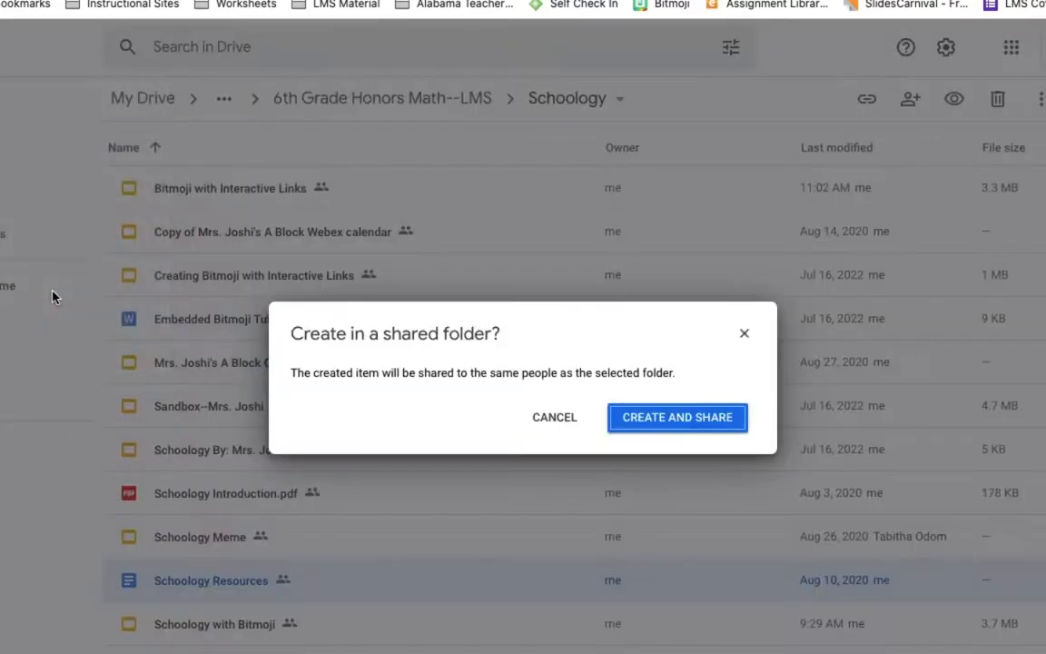
left_click(683, 420)
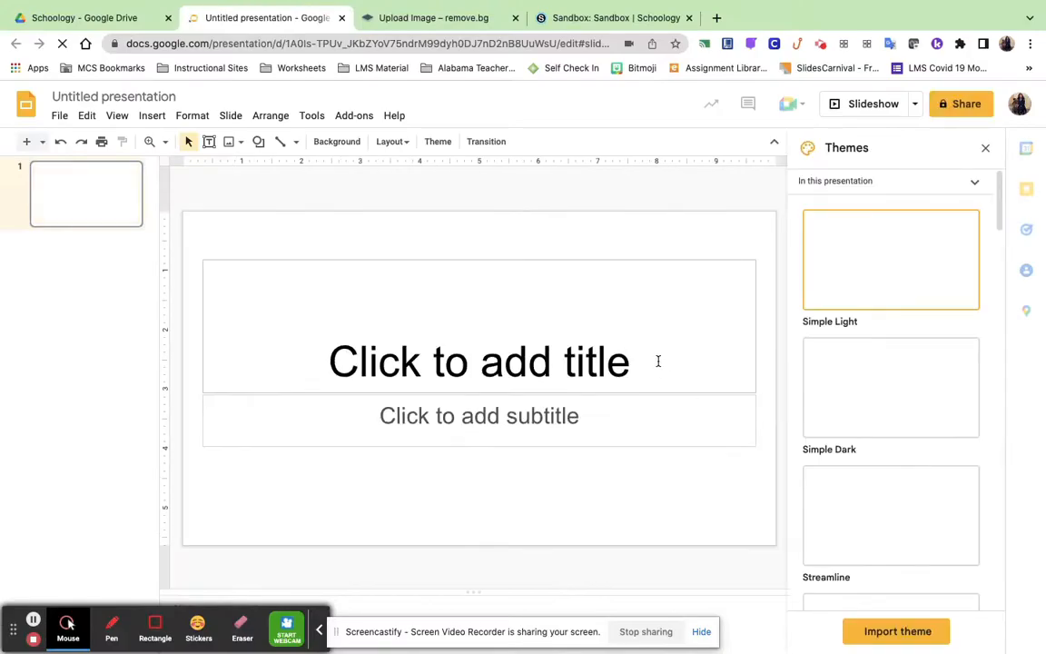
Delete the title and subtitle placeholders from the first slide and close the Themes pane
left_click(220, 262)
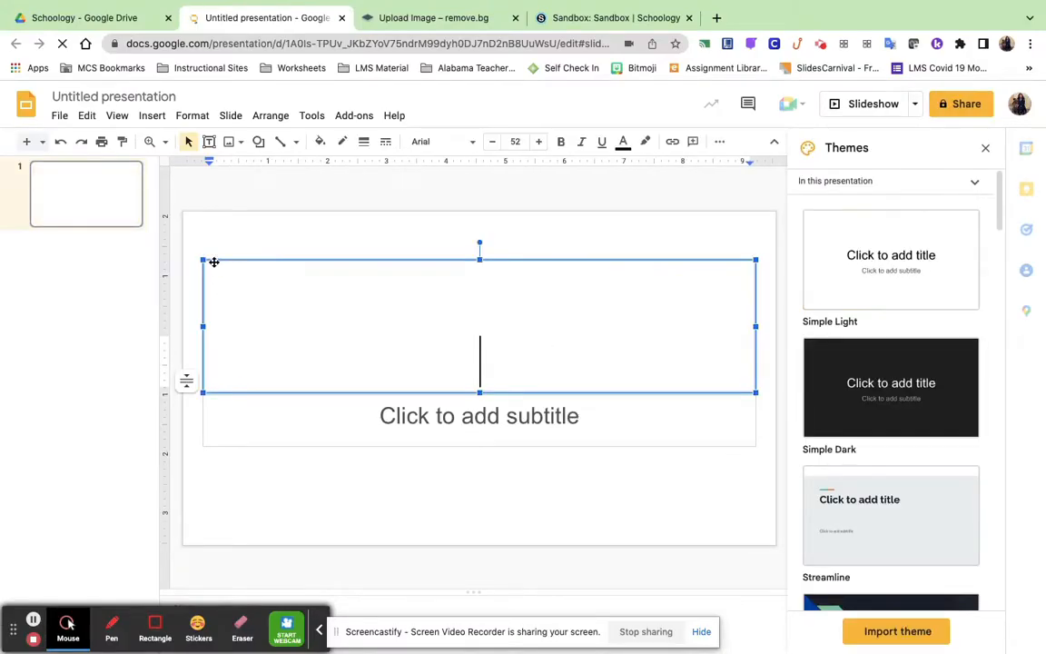
key("BackSpace")
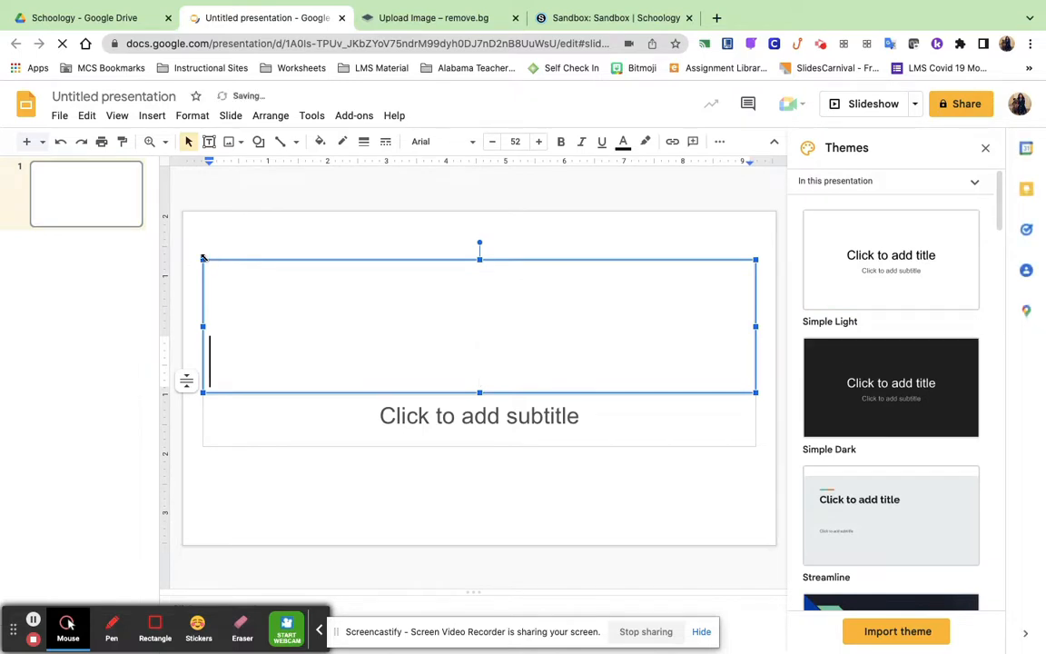
left_click(204, 258)
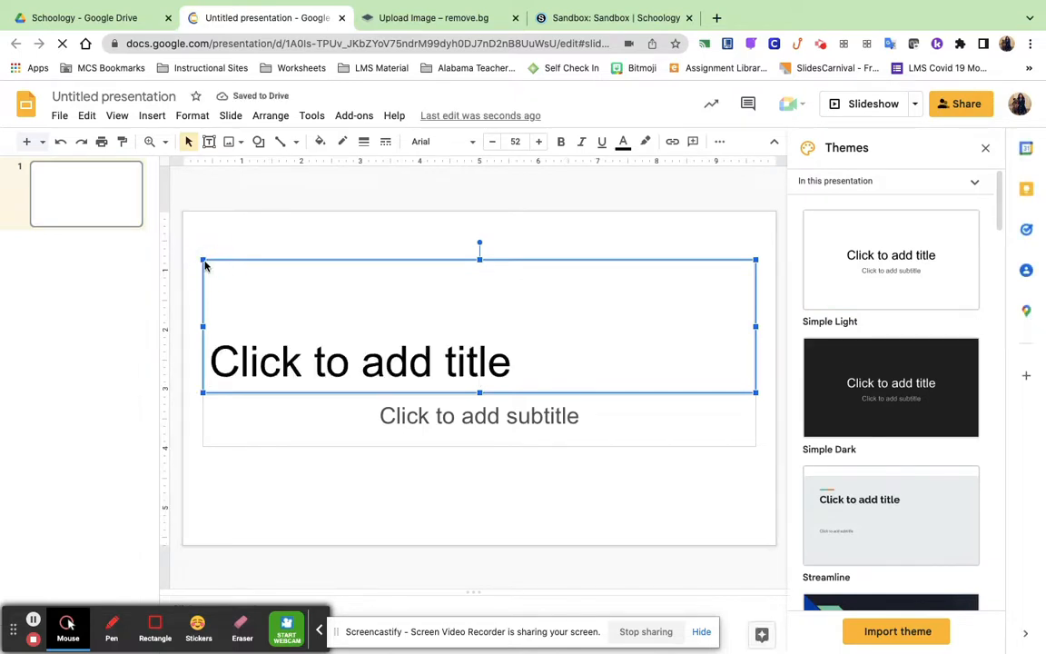
left_click(204, 261)
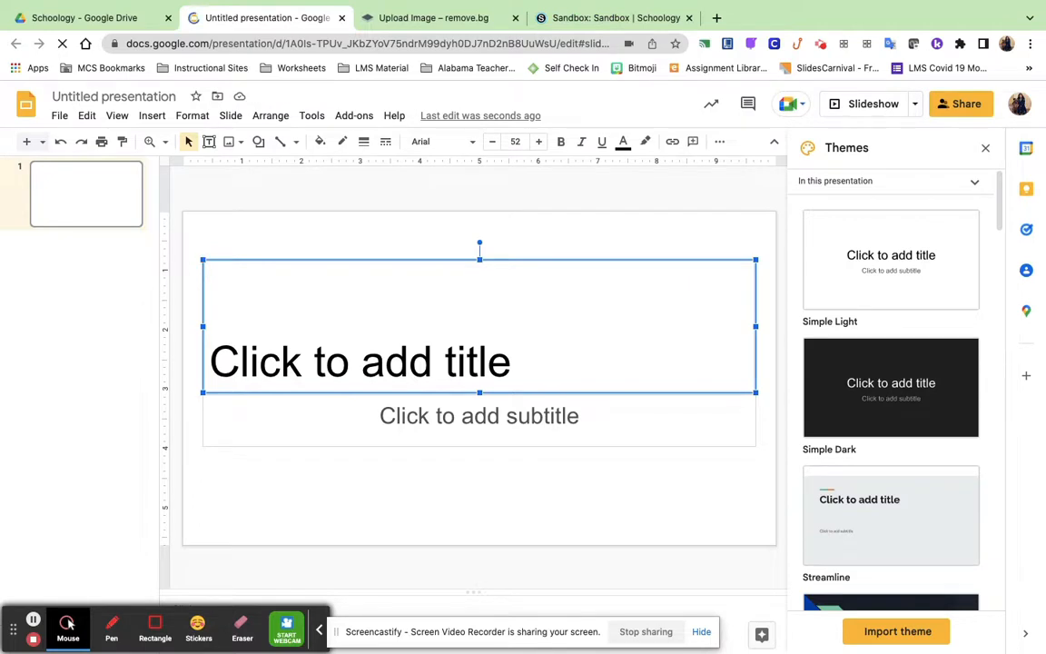
key("Delete")
left_click(214, 403)
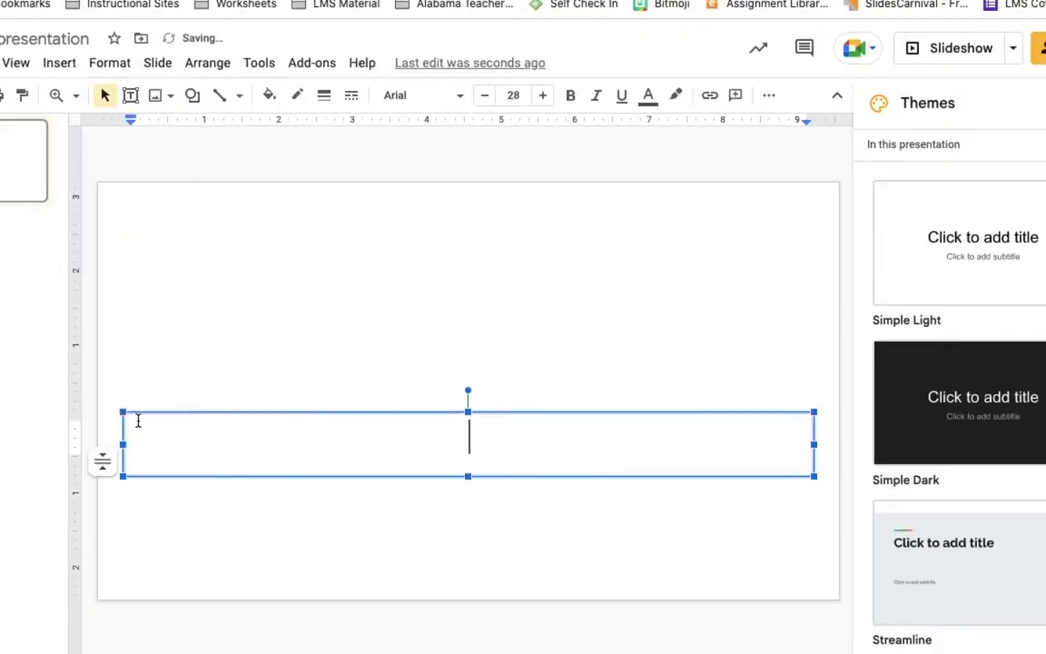
left_click(138, 417)
key("Delete")
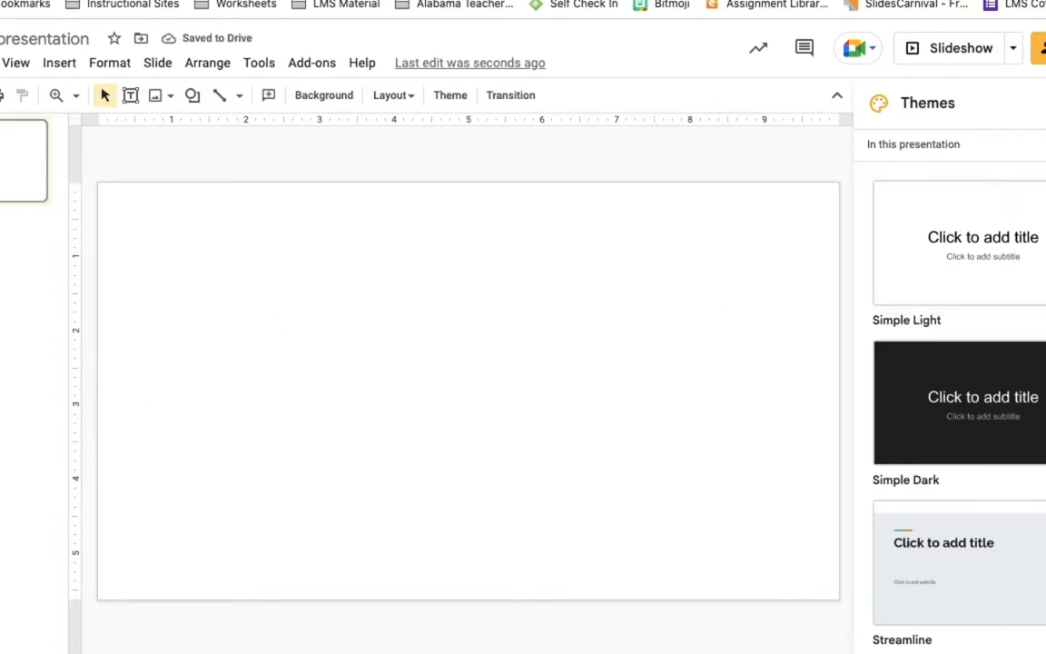
left_click(1045, 103)
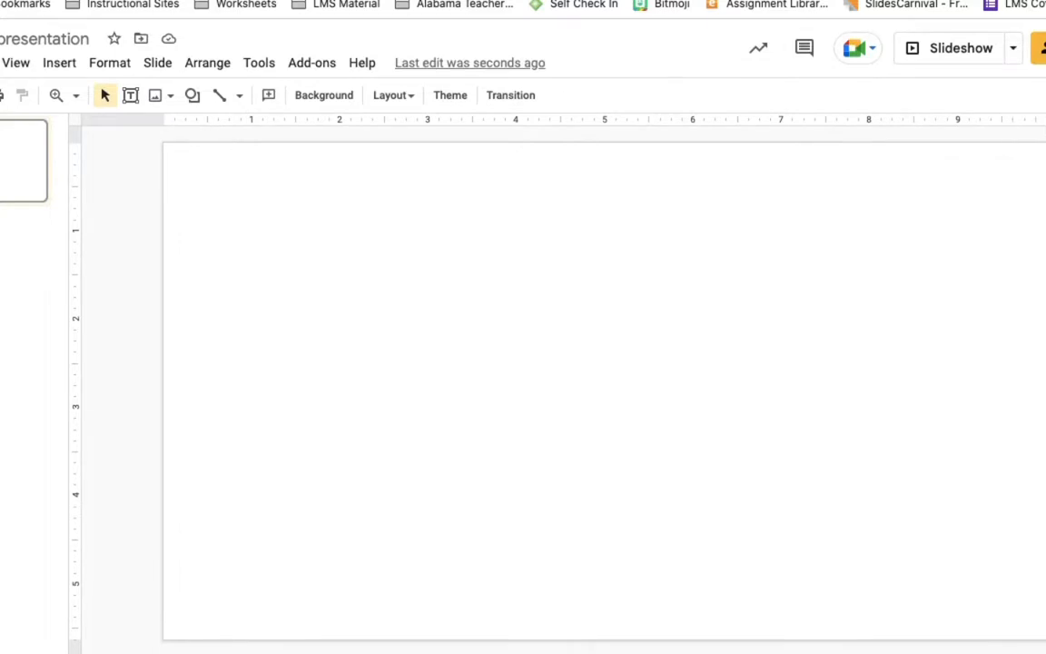
Rename the untitled presentation with a title ending in "A Block"
left_click(20, 39)
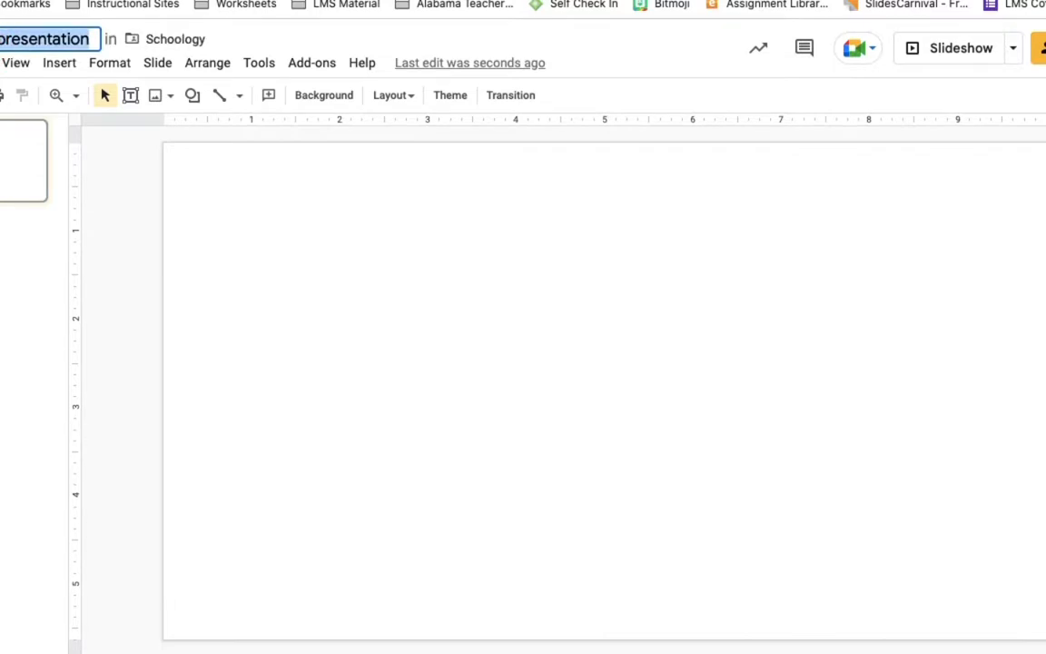
type("Sc")
key("BackSpace")
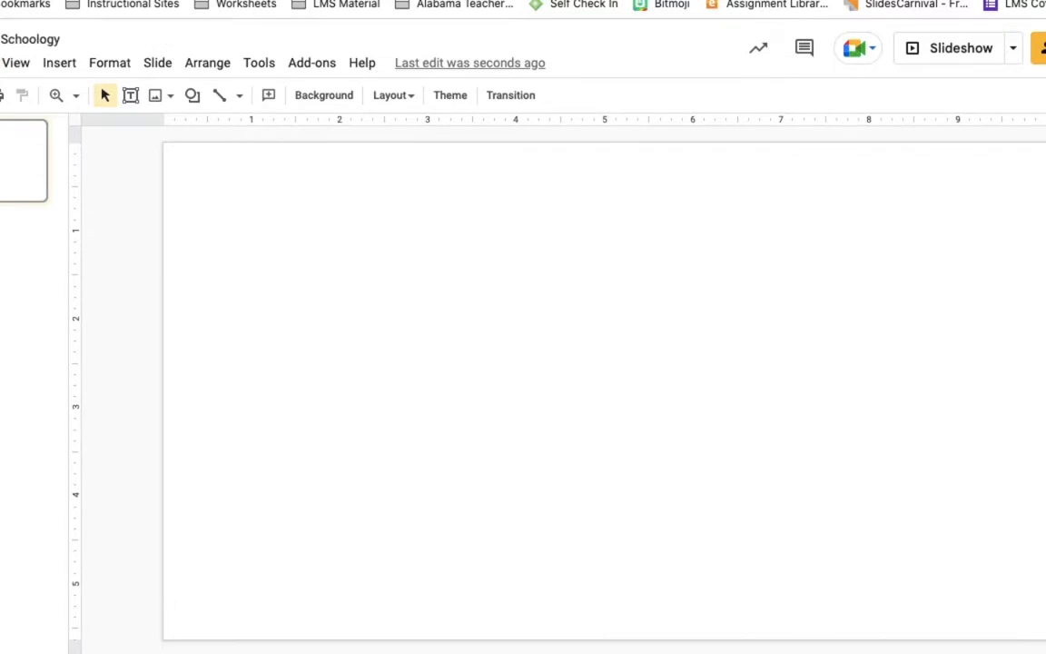
type("ation")
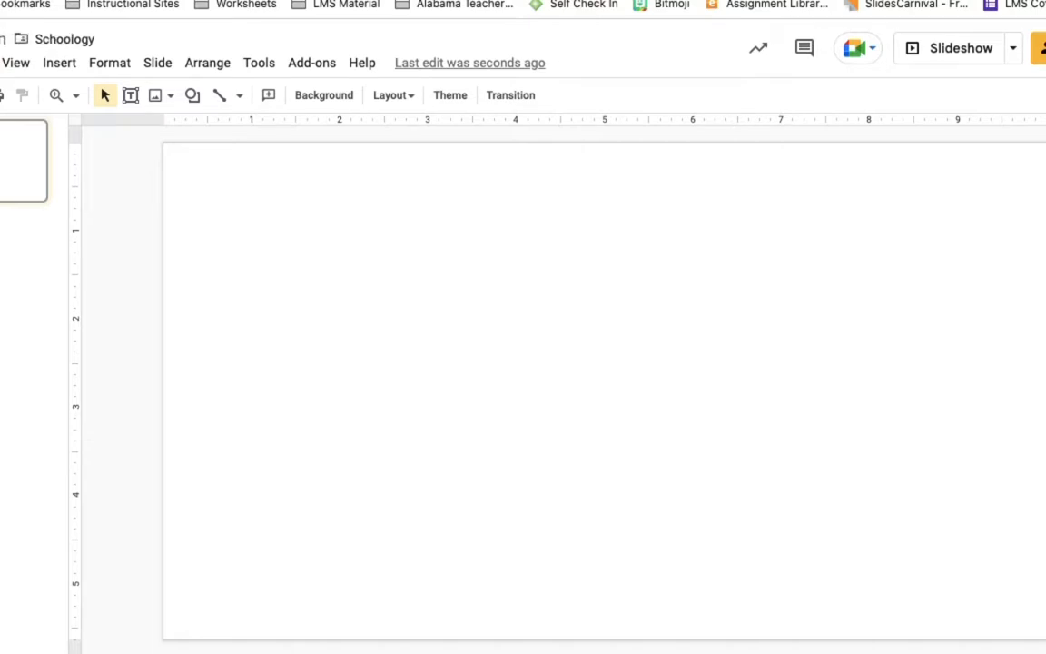
type("i")
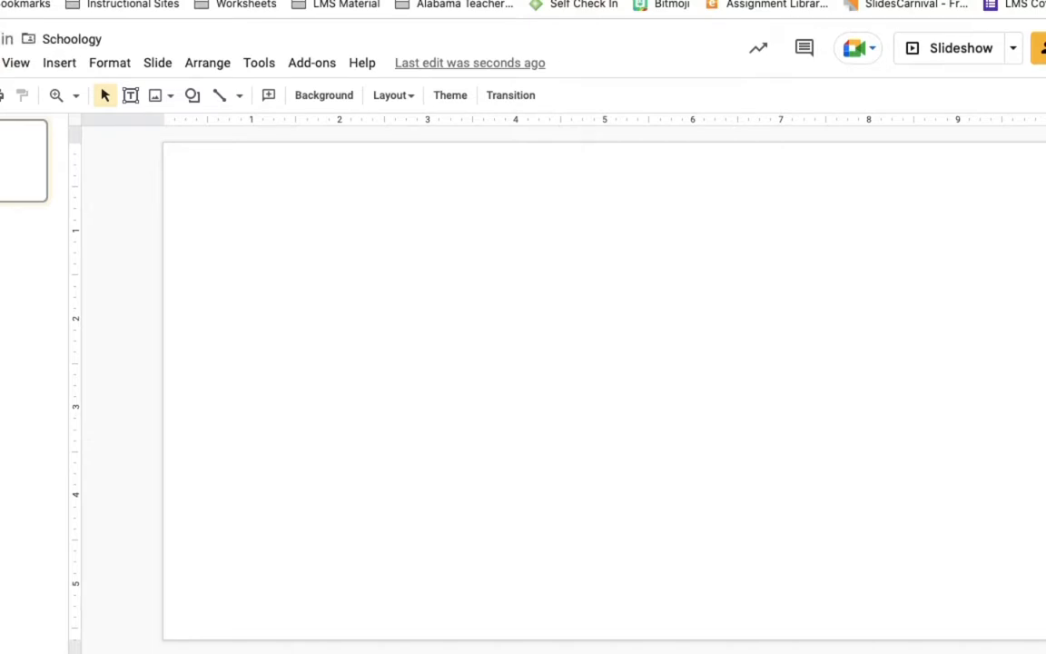
key("BackSpace")
key("BackSpace")
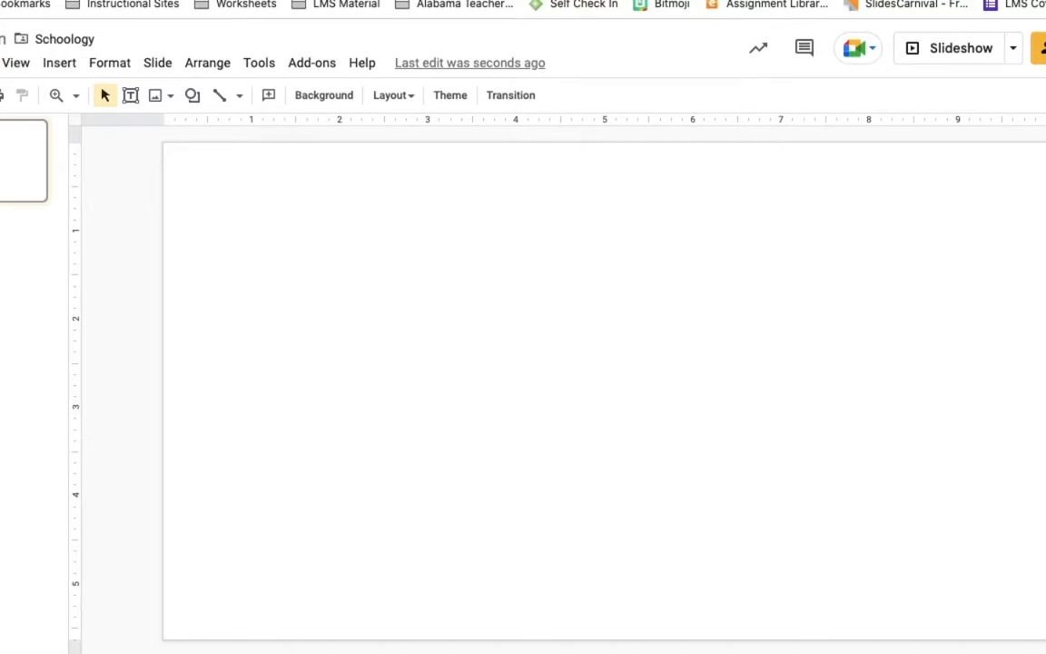
type("inin")
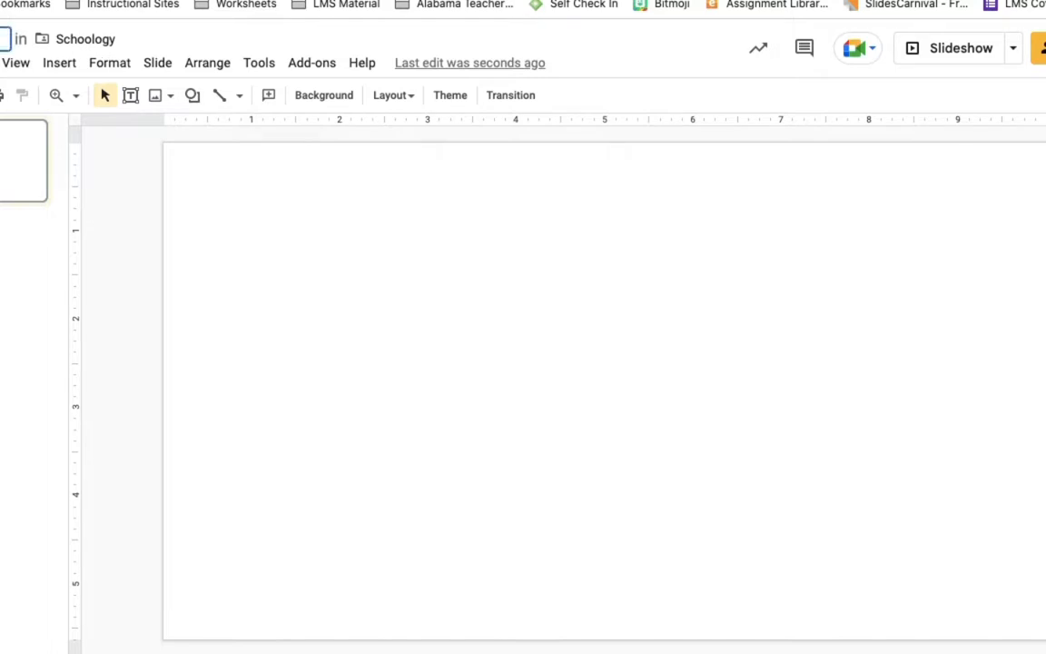
type("A B")
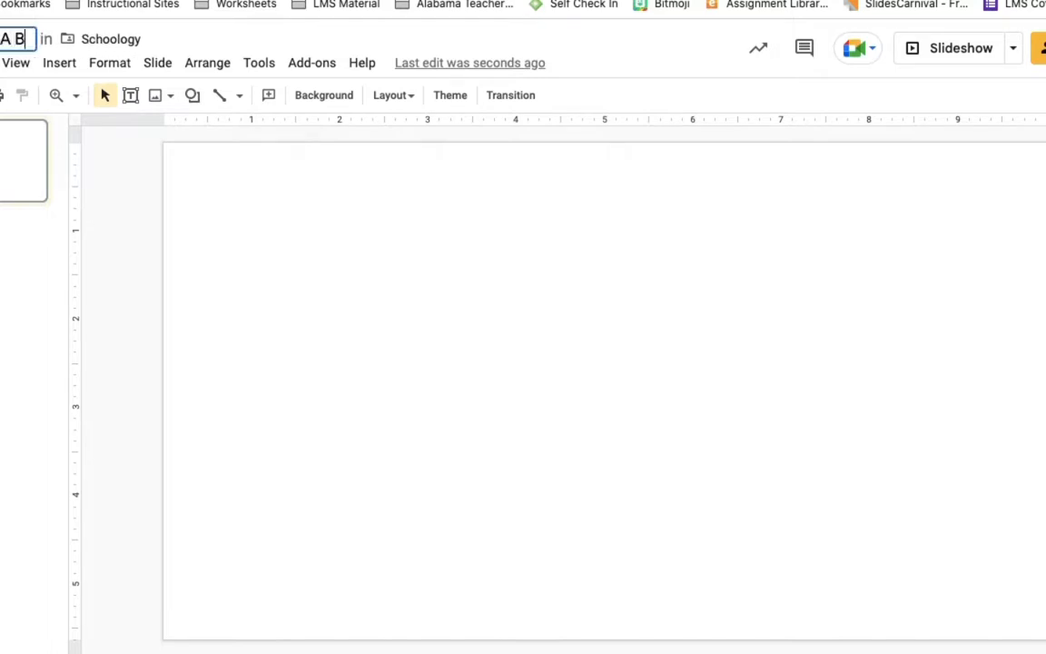
type("lock")
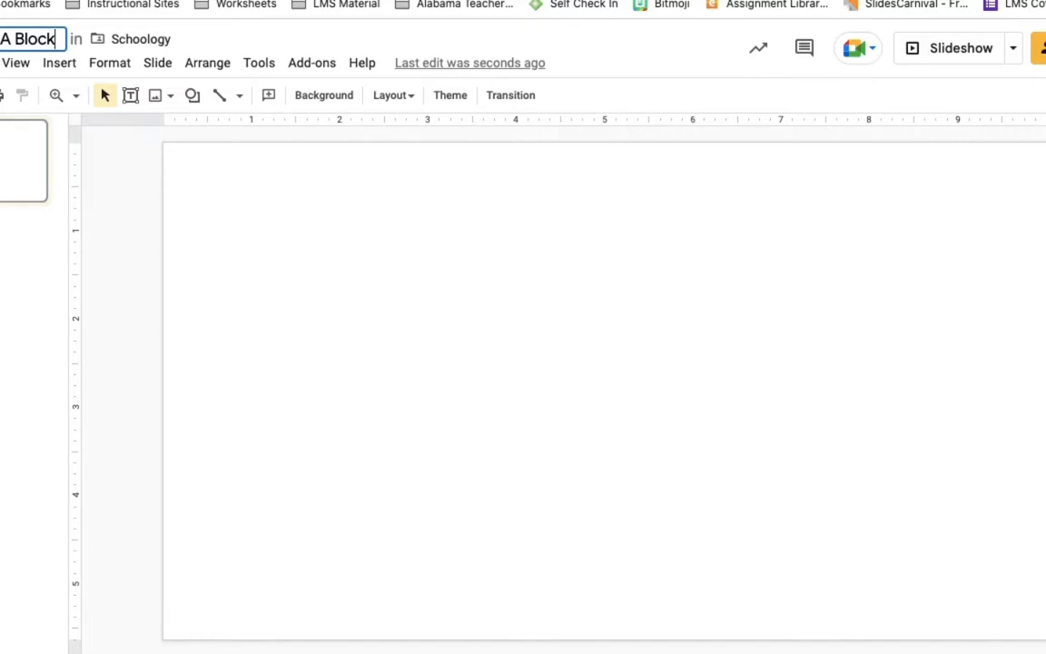
left_click(335, 223)
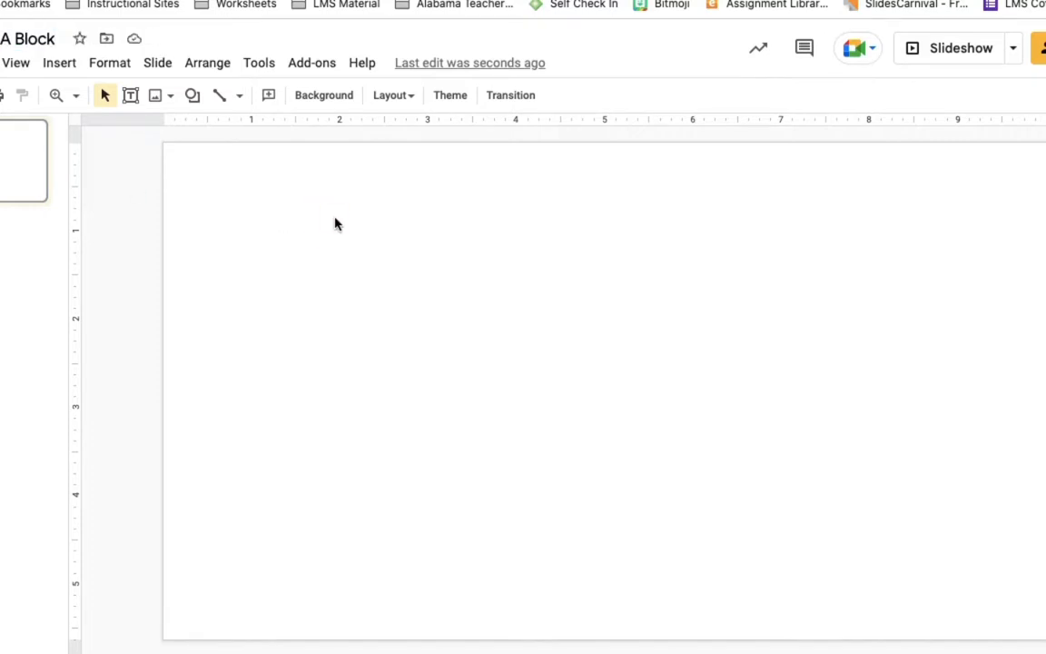
Open the web image search for the slide and search for "wall to floor background"
left_click(60, 66)
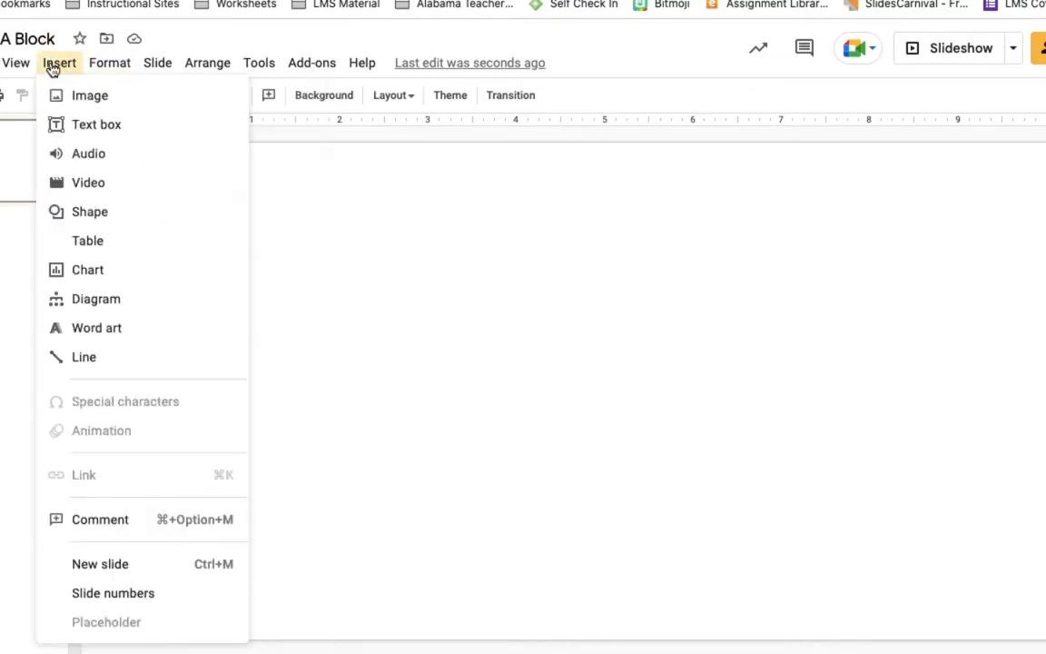
mouse_move(100, 100)
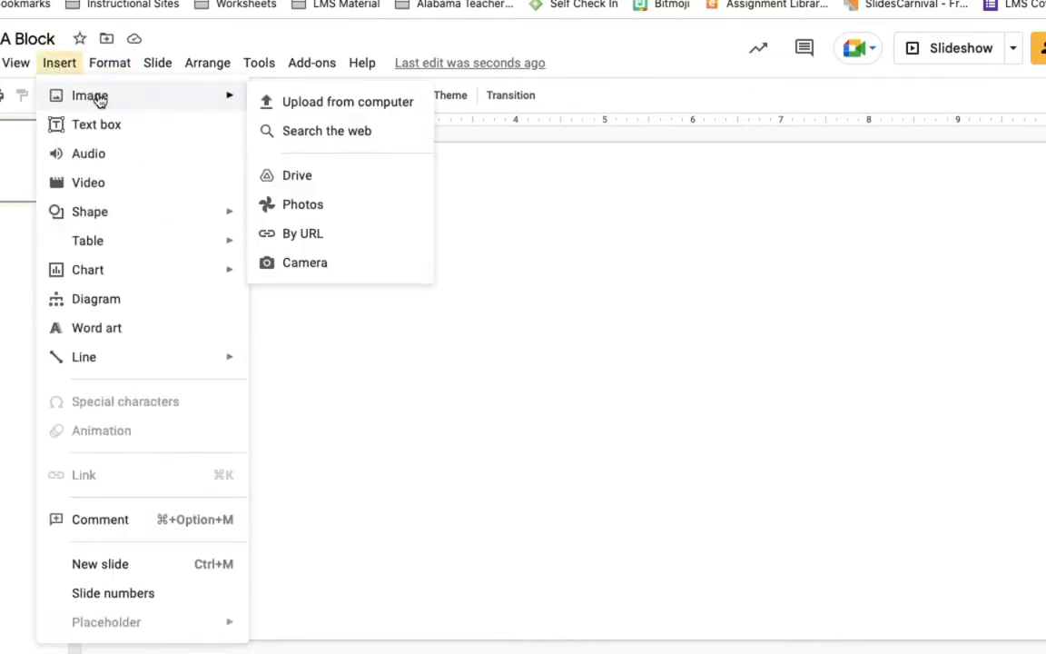
left_click(299, 133)
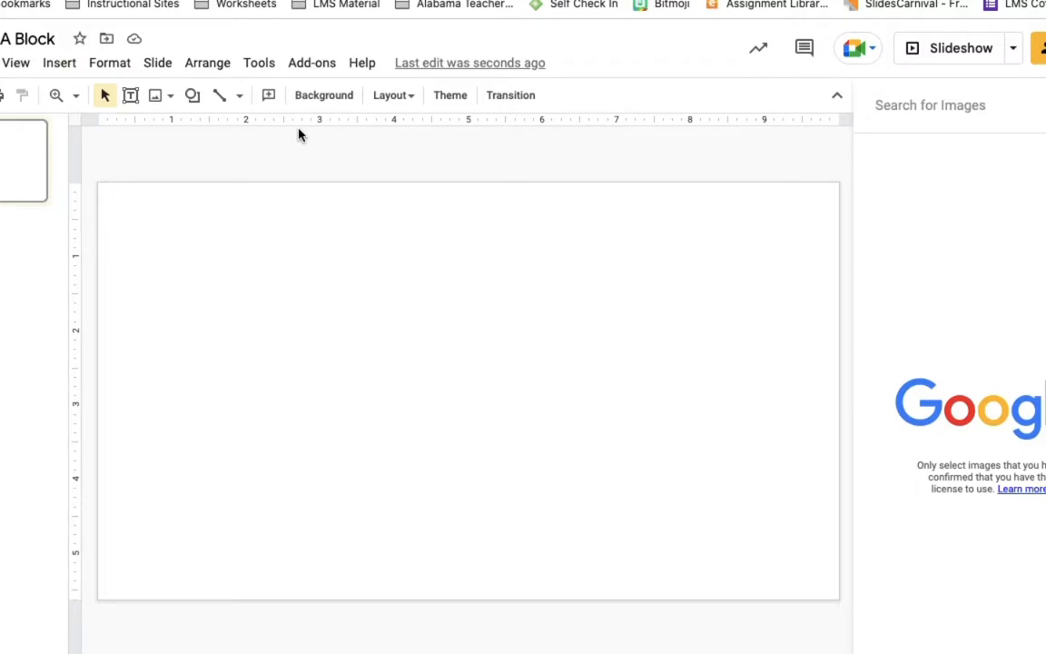
type("wa")
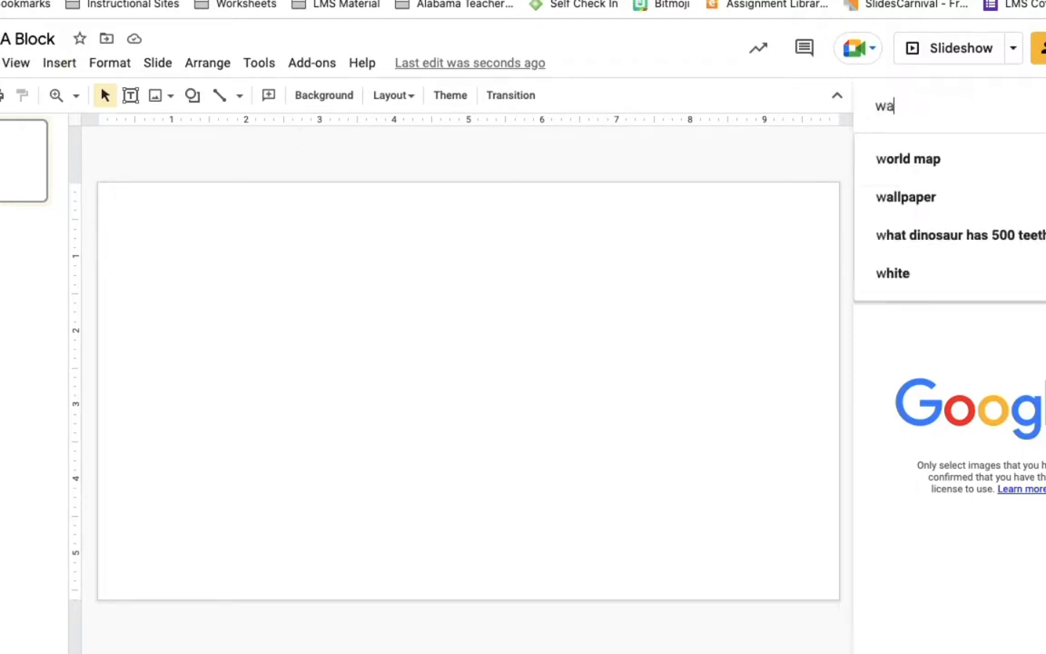
type("ll to floor")
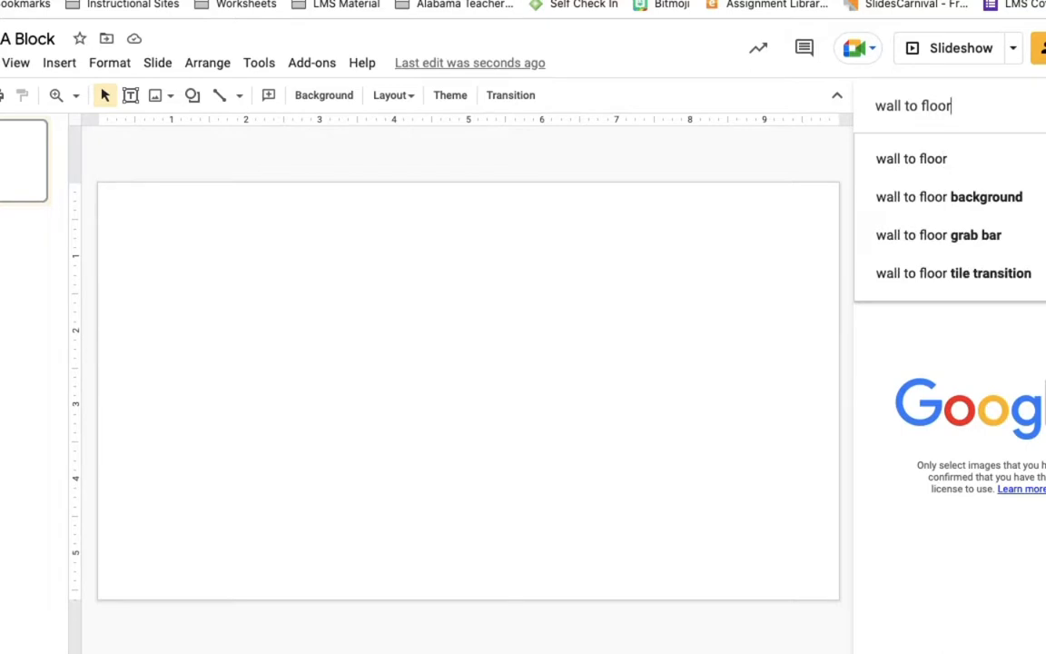
left_click(949, 207)
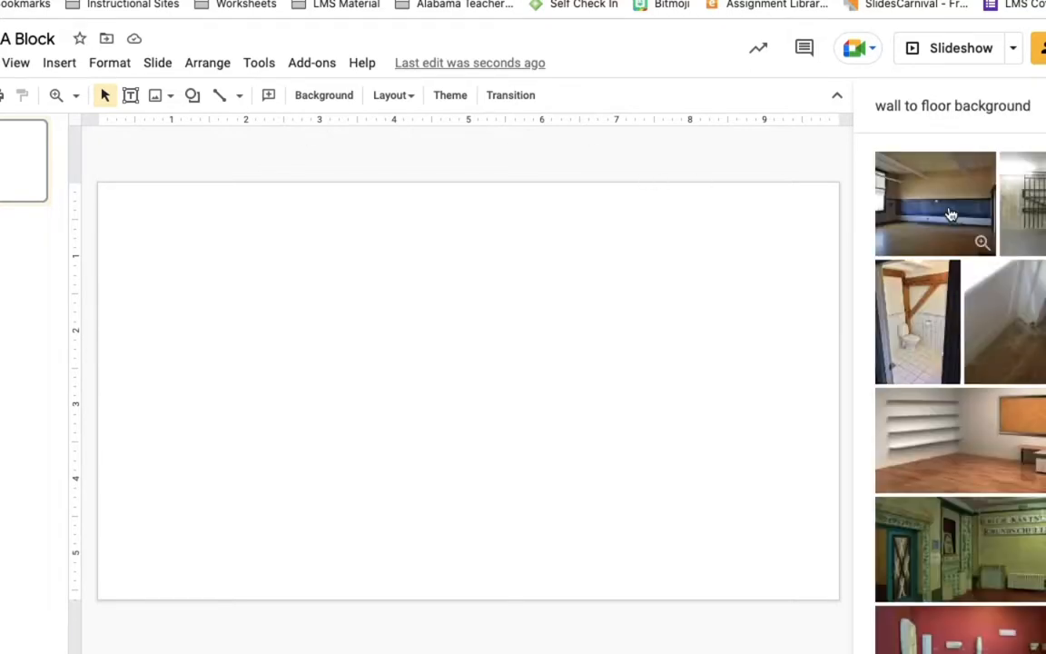
Change the image search to "wall to ceiling background"
left_click(950, 107)
mouse_move(936, 107)
left_mouse_down()
mouse_move(950, 108)
mouse_move(925, 105)
left_mouse_up()
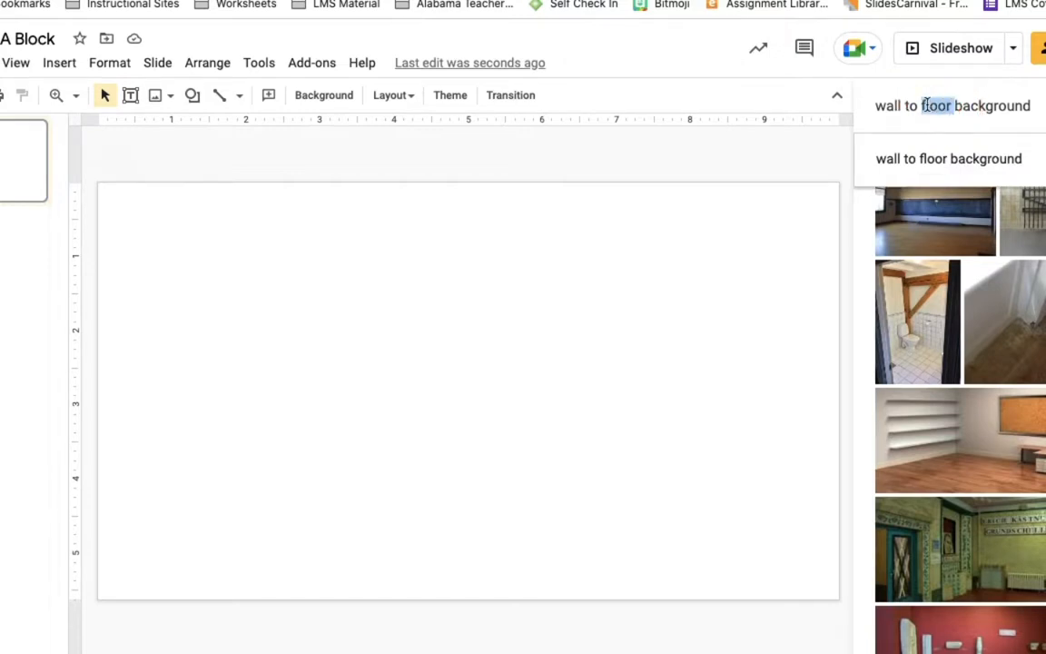
type("ceilin")
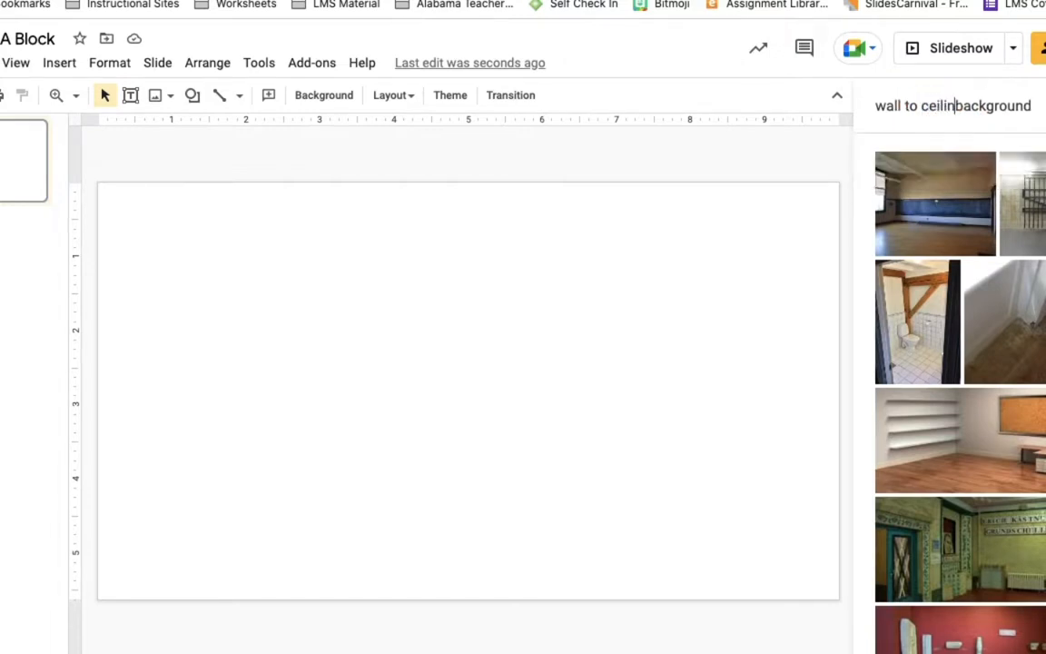
type("g")
key("Return")
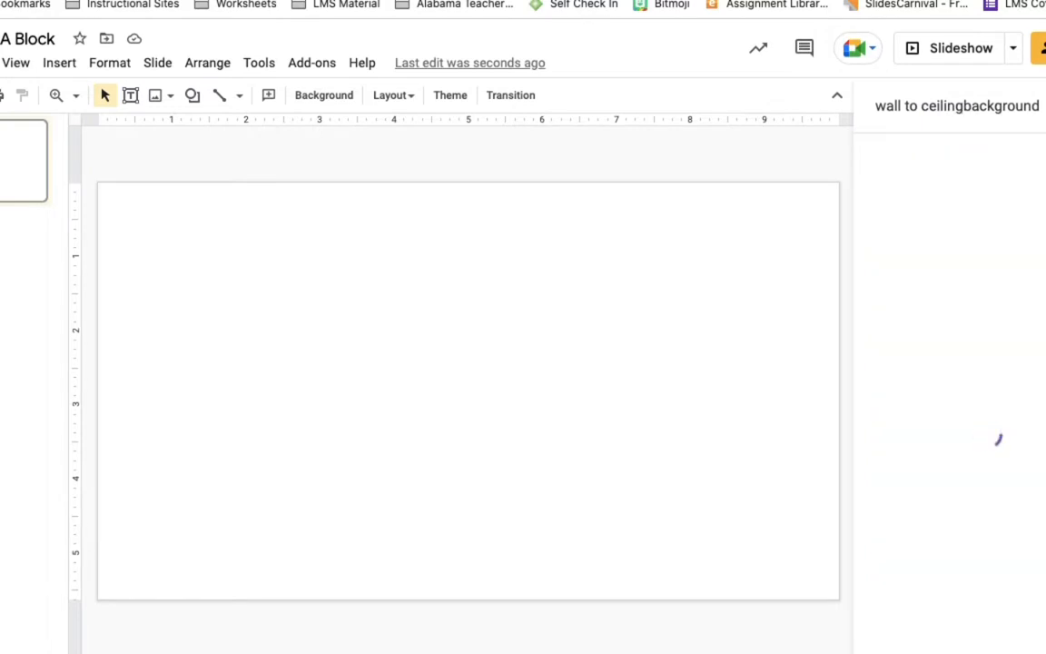
left_click(963, 108)
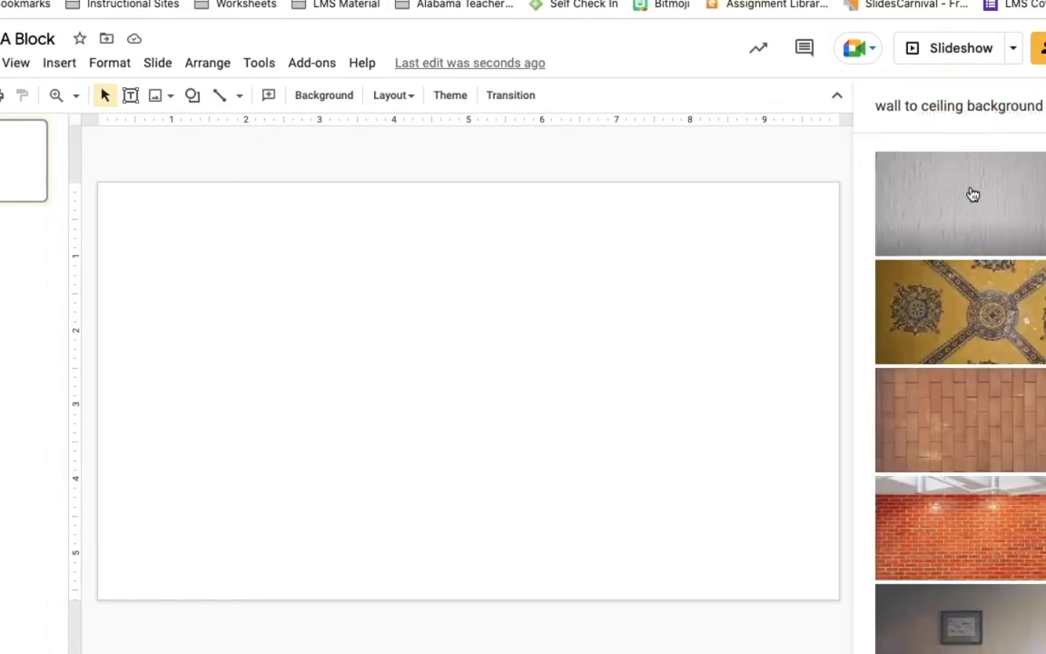
key("Return")
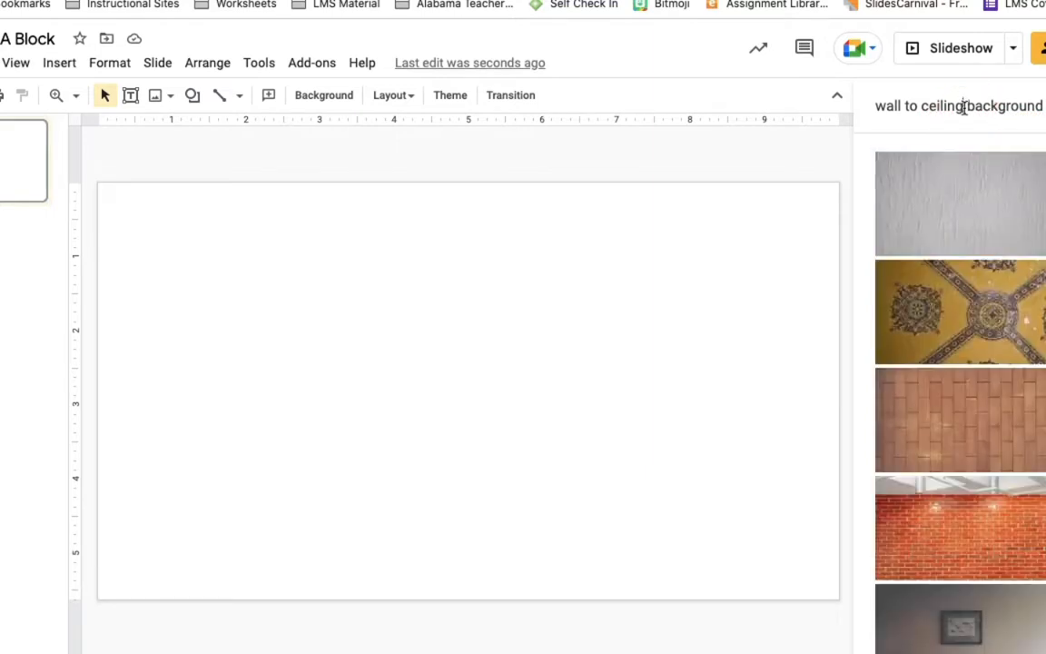
Search for "wall to floor background" and insert the white brick wall image with the wooden floor and potted tree
left_click_drag(964, 107, 920, 107)
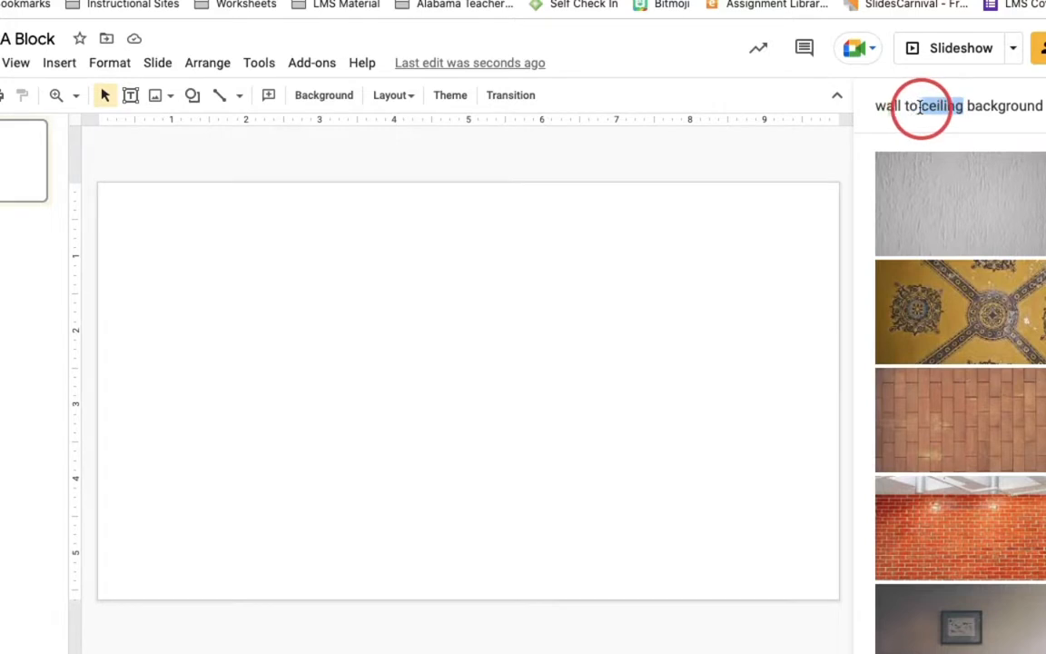
type("floor")
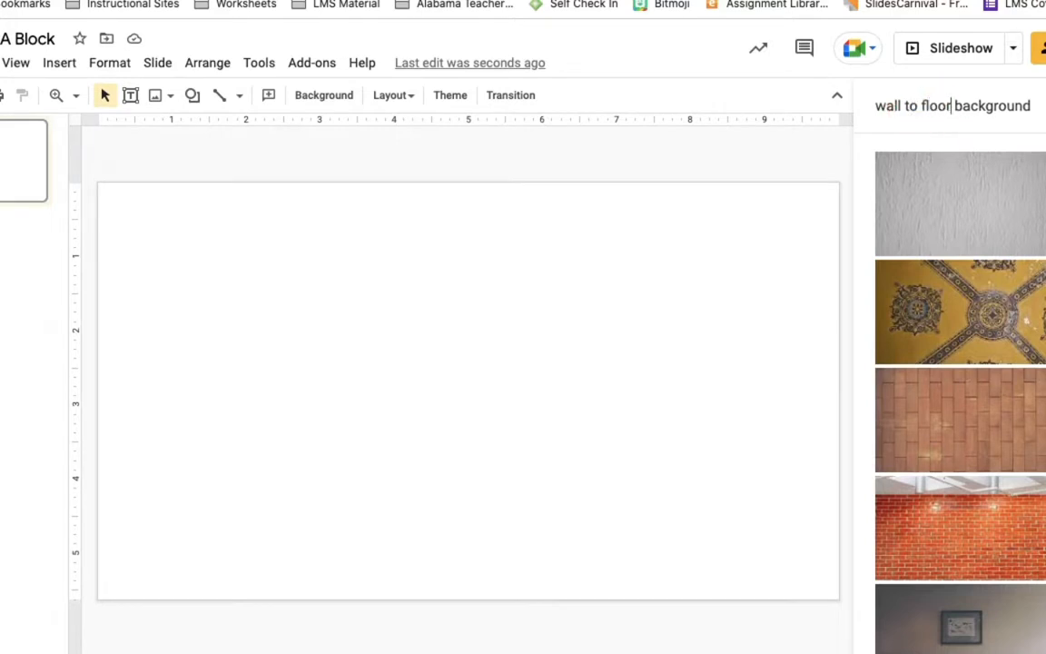
key("Return")
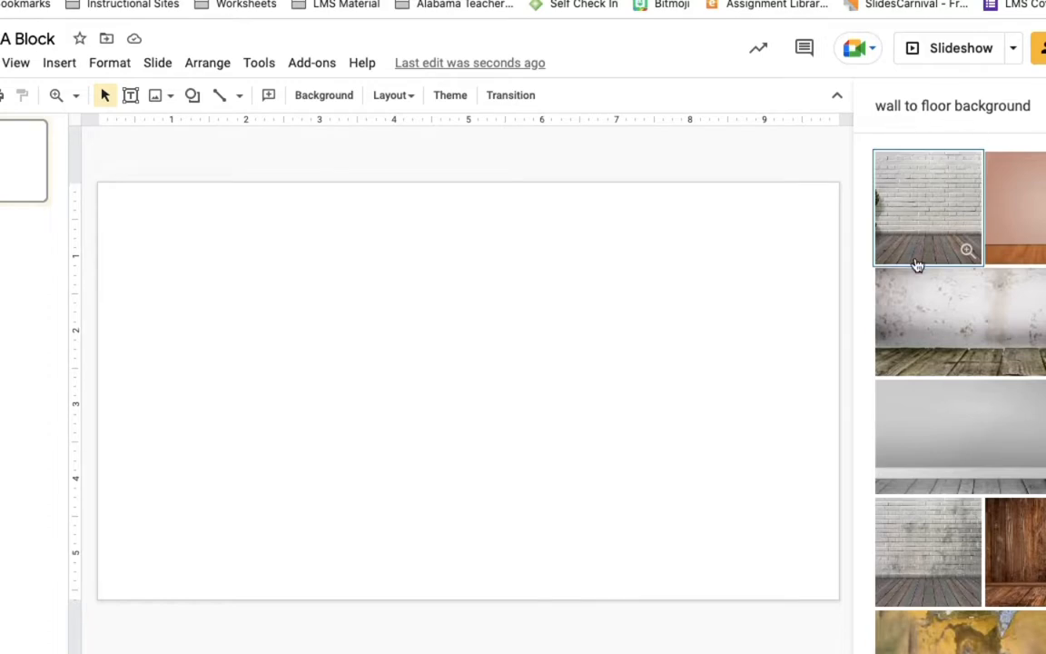
scroll(955, 466, "down", 5)
scroll(954, 467, "down", 10)
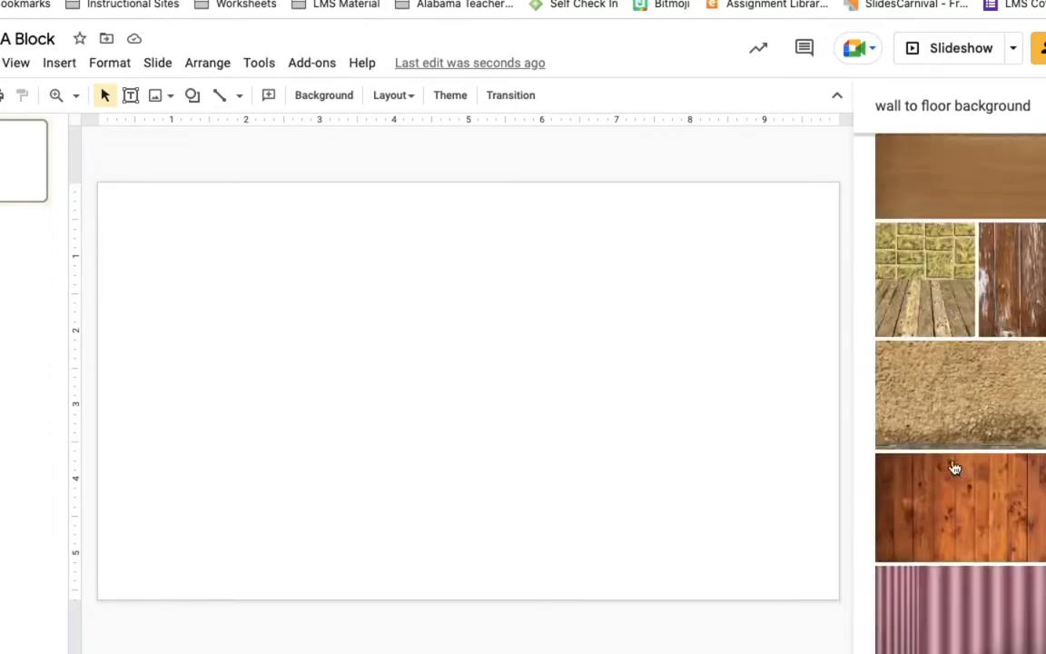
scroll(955, 467, "down", 15)
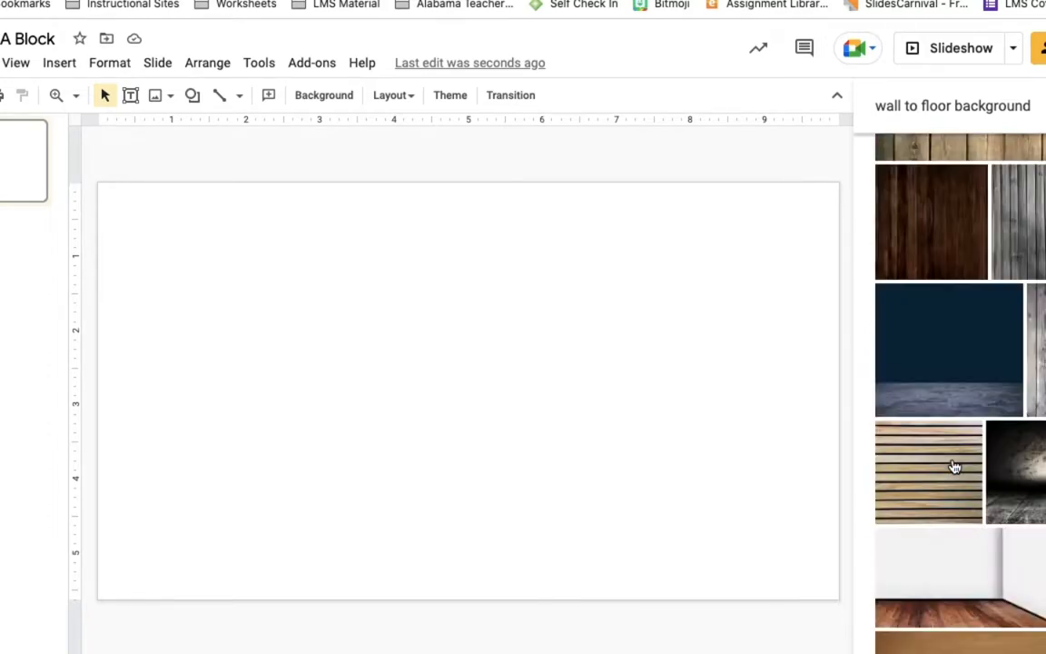
left_click(930, 208)
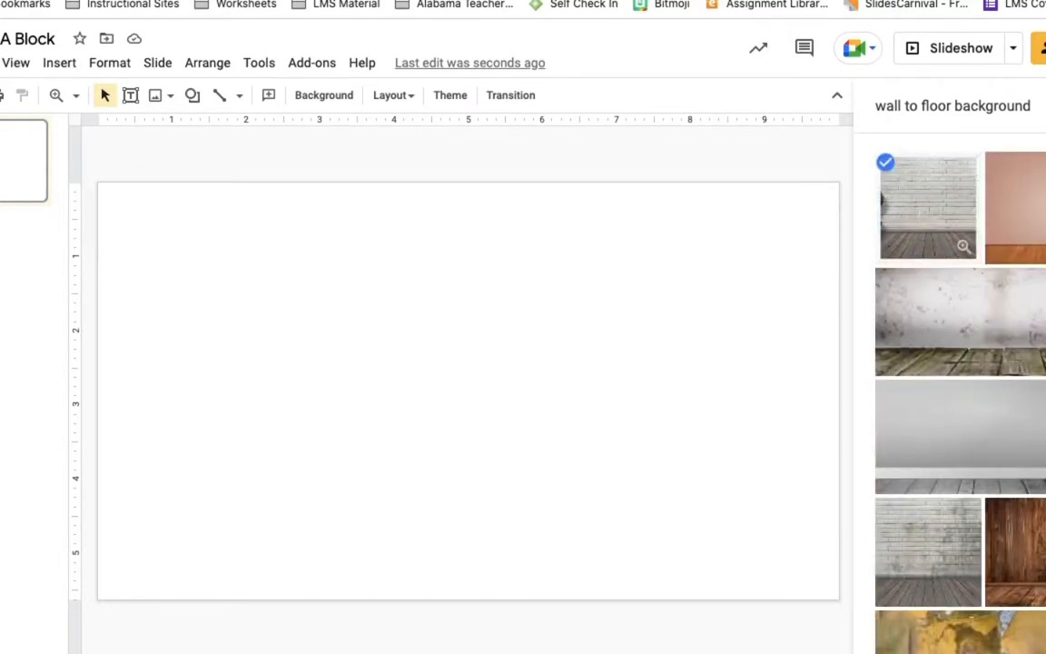
left_click(908, 651)
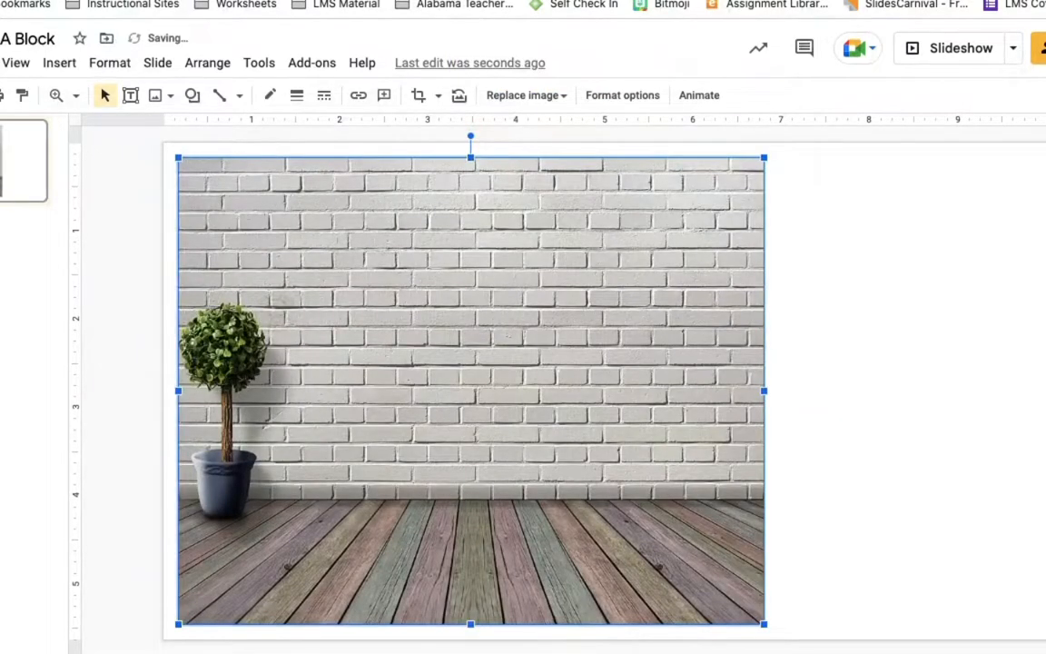
Align the brick wall image with the slide's upper-left corner and stretch it to fill the whole slide
left_click_drag(489, 472, 470, 460)
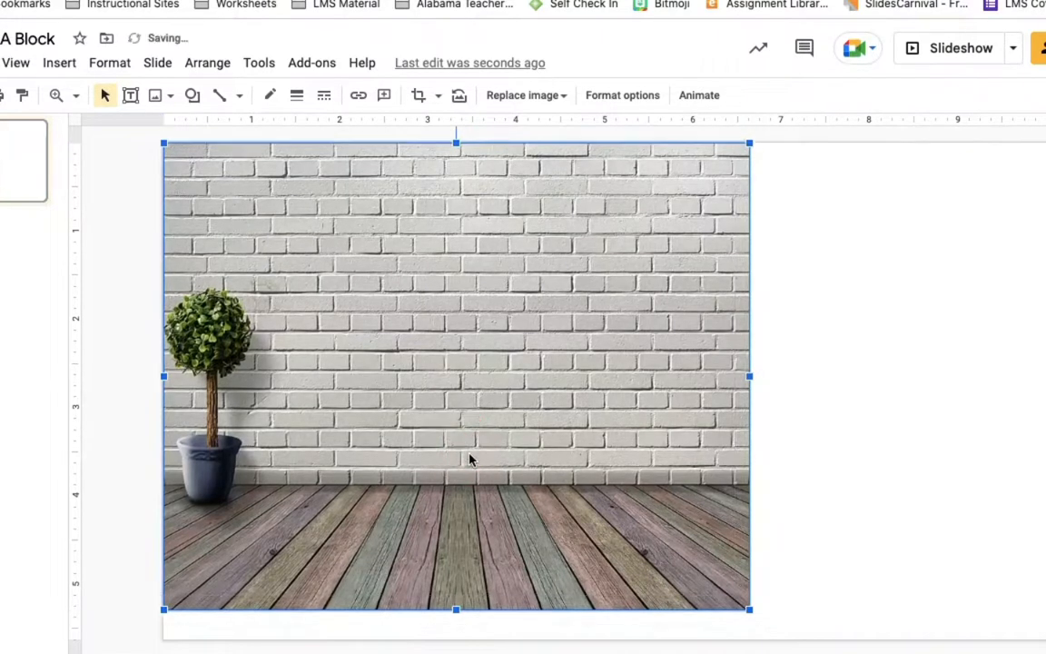
left_click_drag(750, 611, 785, 638)
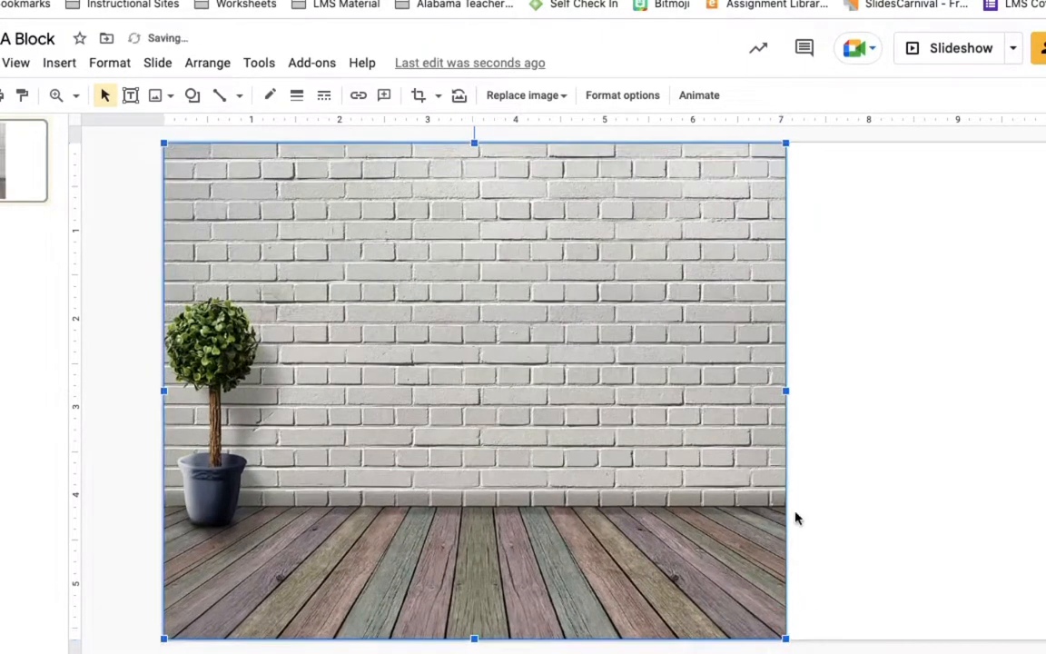
left_click_drag(789, 392, 1044, 398)
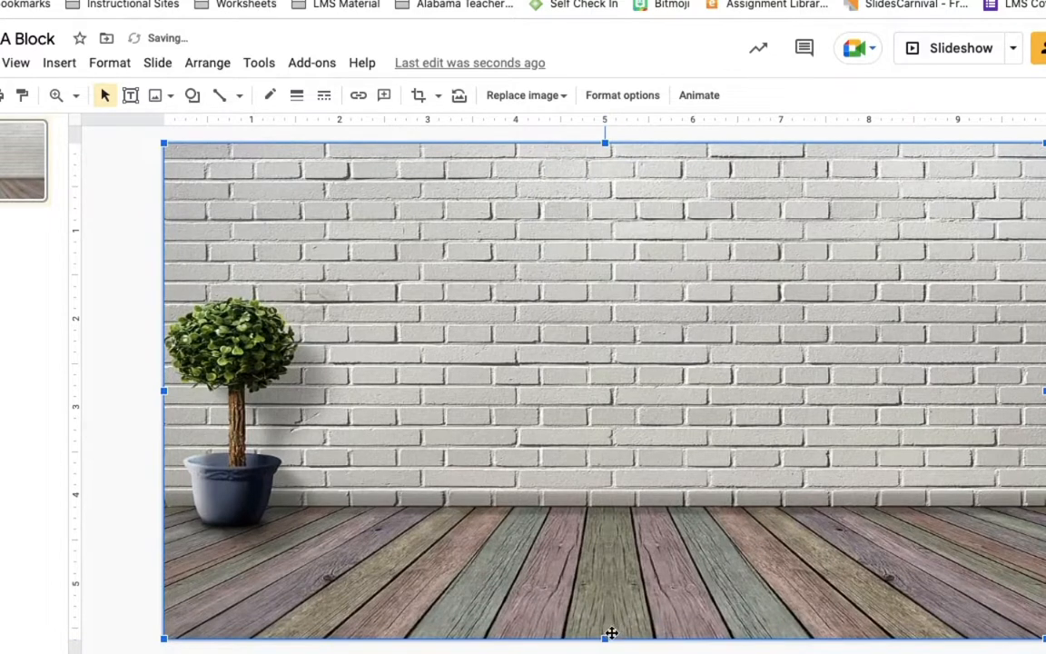
left_click_drag(605, 638, 608, 639)
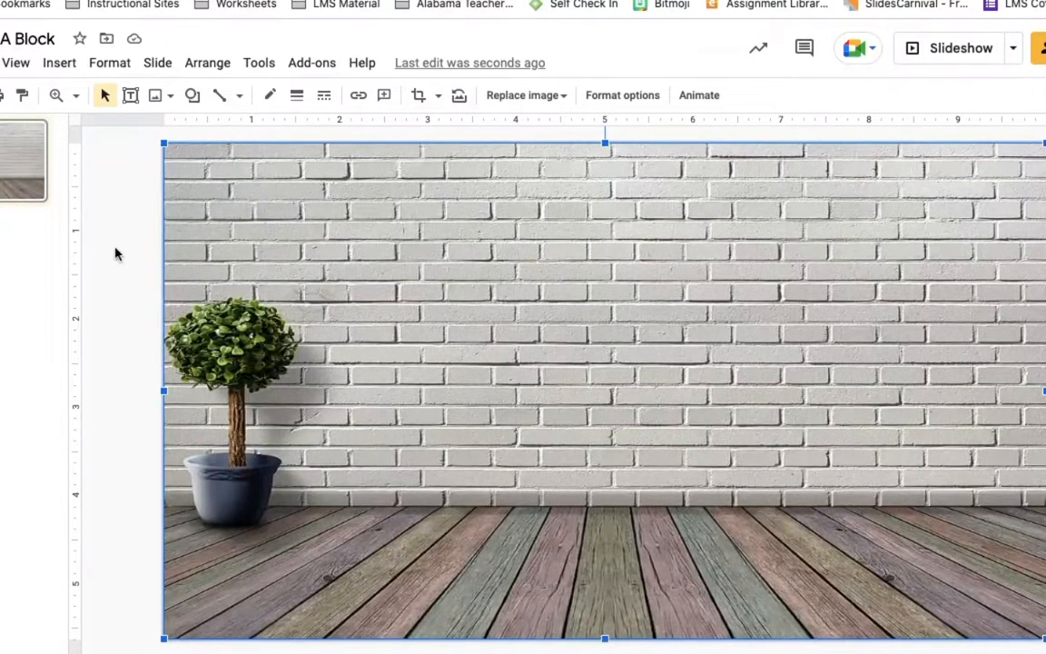
Open the web image search for the slide and search for "transparent whiteboard"
left_click(59, 63)
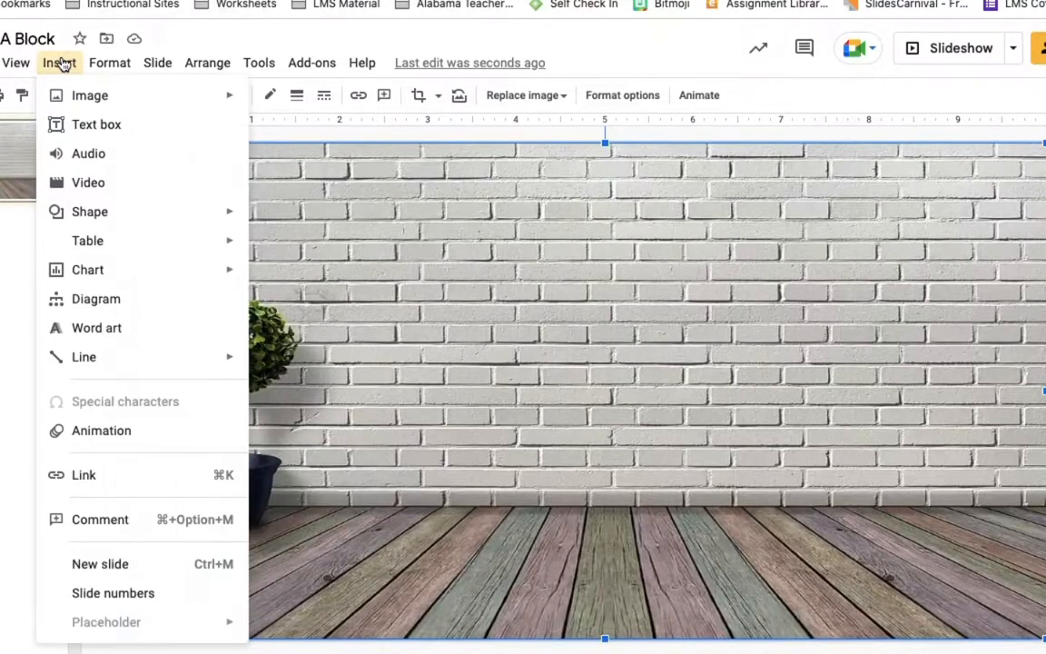
left_click(109, 62)
mouse_move(57, 62)
mouse_move(75, 95)
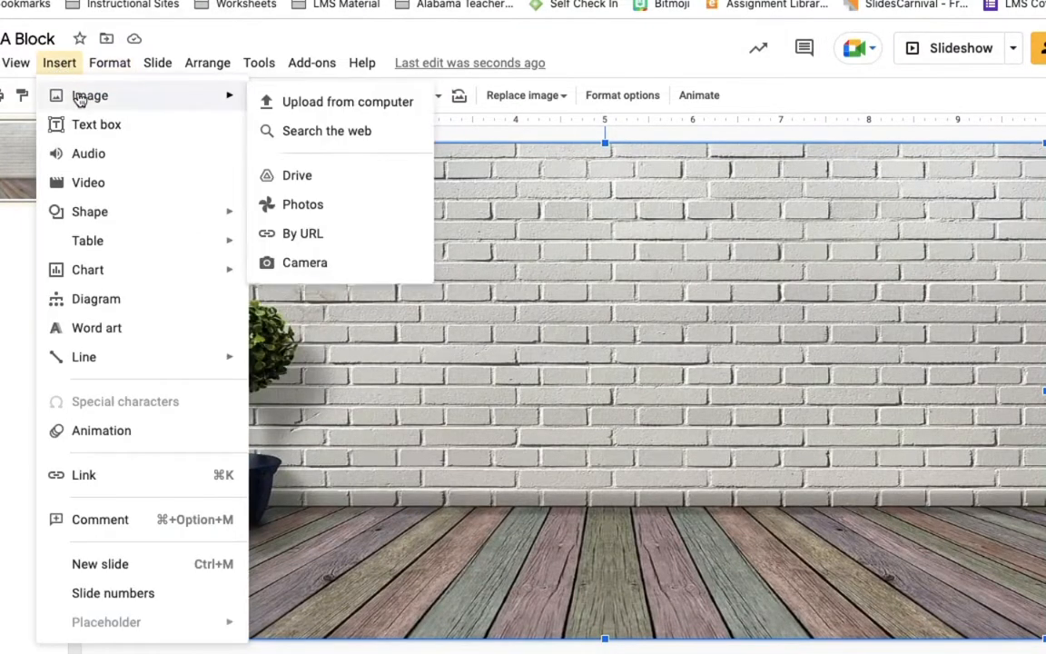
left_click(316, 134)
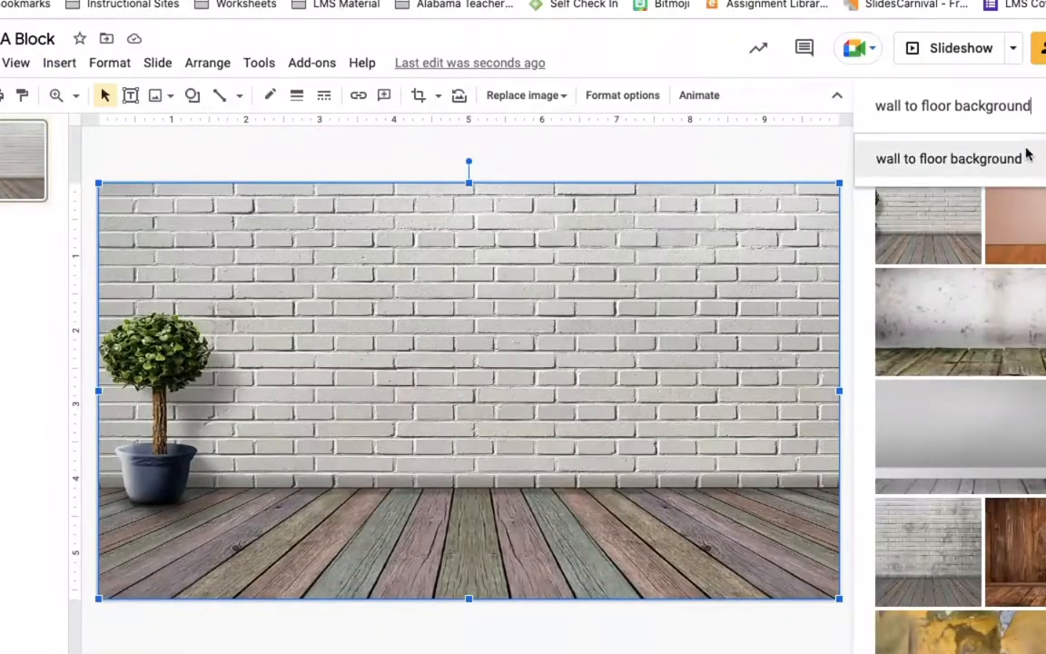
left_click_drag(1028, 106, 864, 102)
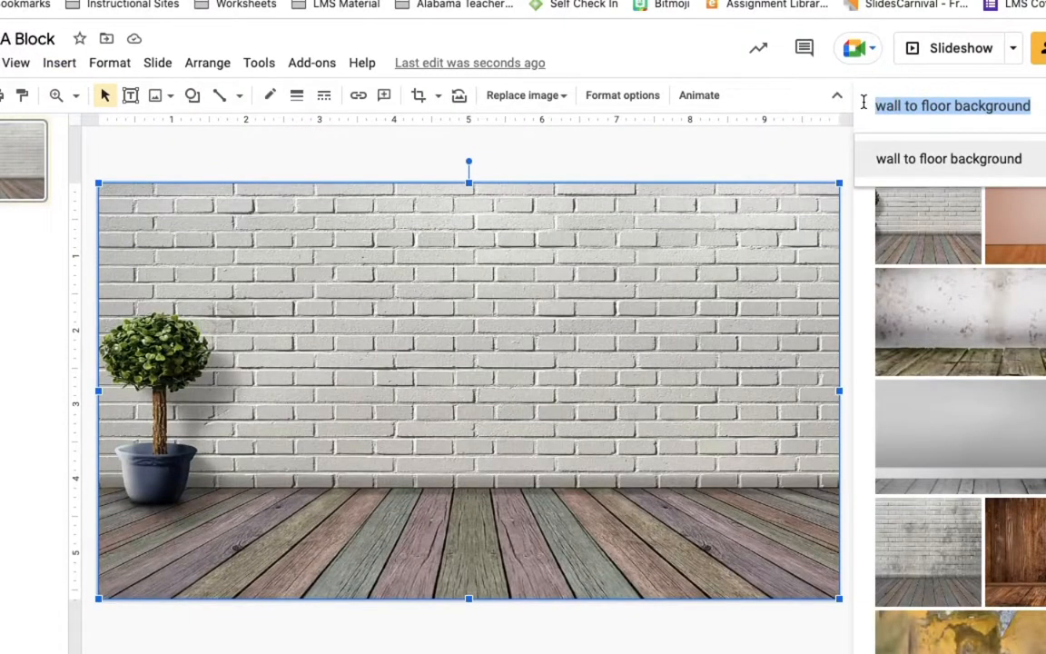
type("transp")
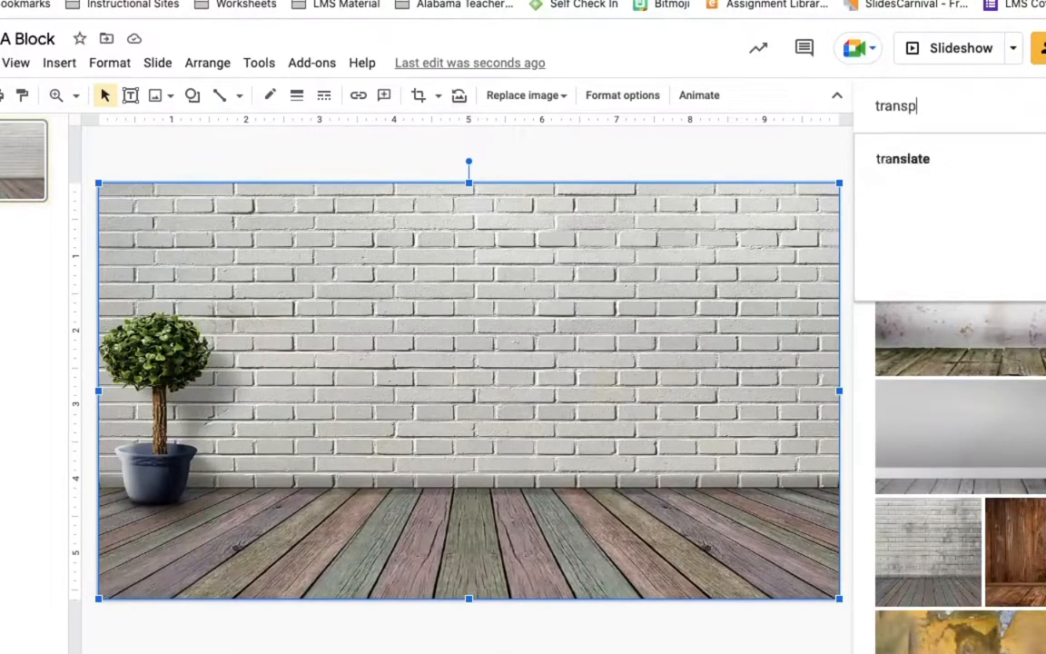
type("arent")
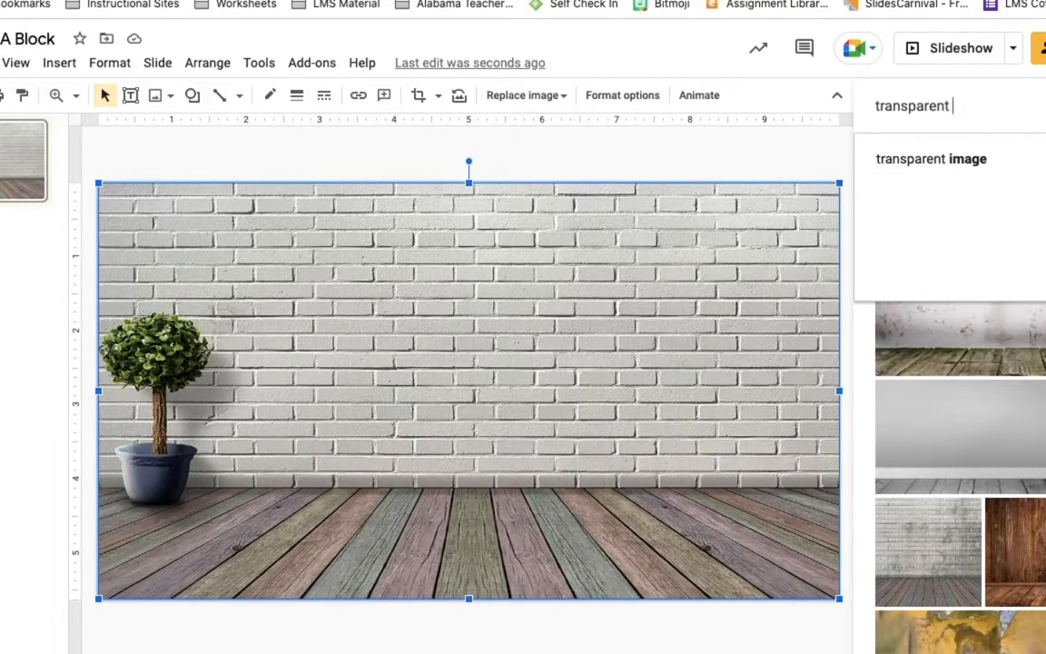
type(" whiteboa")
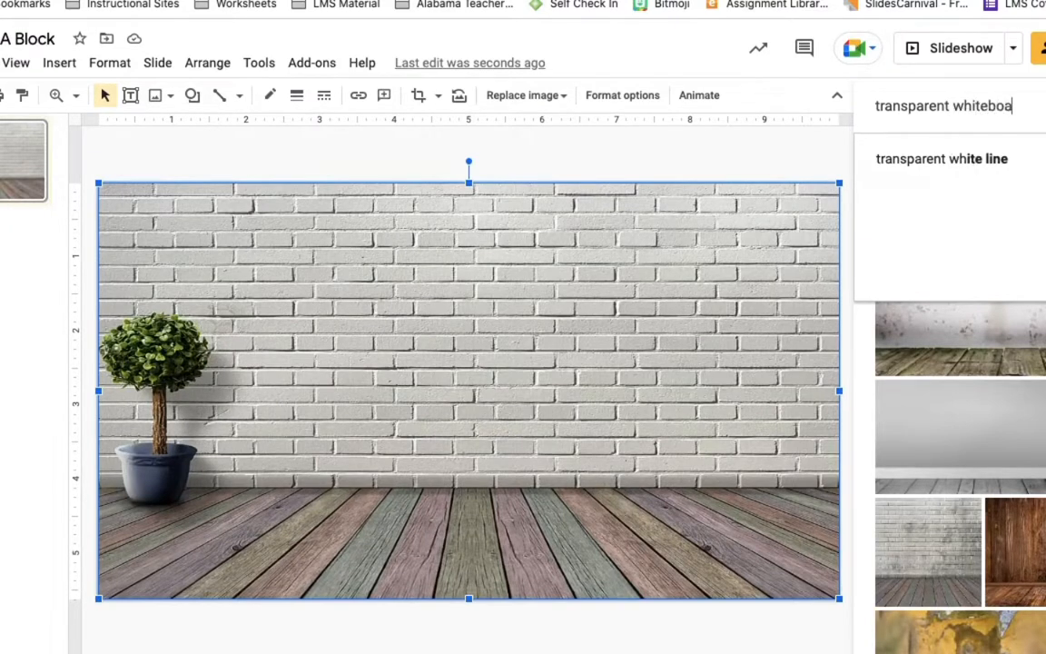
type("rd")
key("Return")
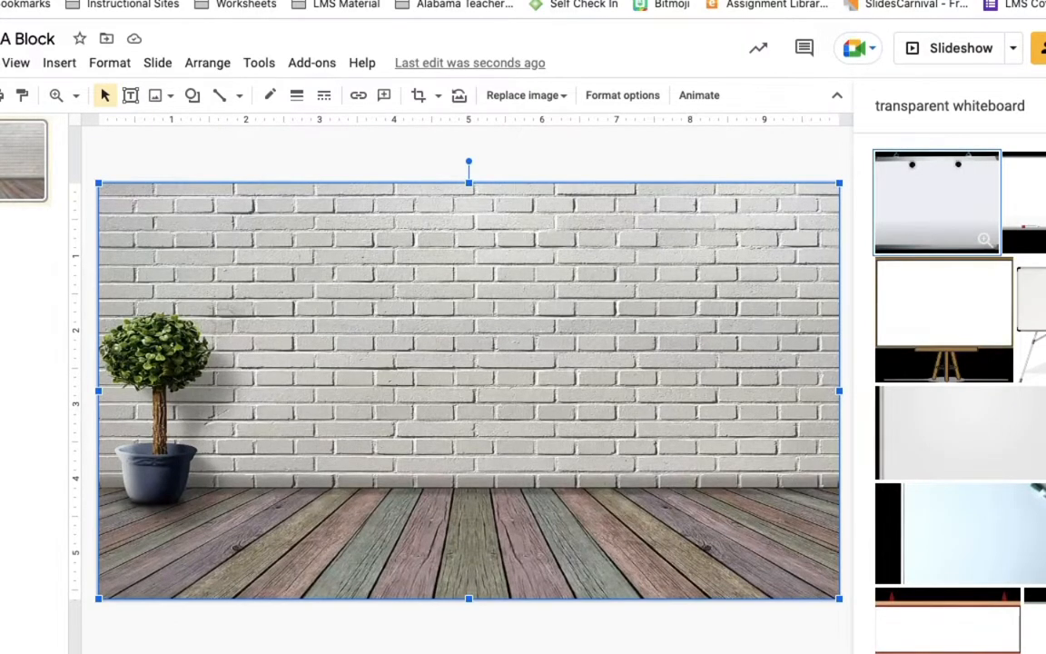
Insert the brown-framed whiteboard on a three-legged wooden easel from the image results
scroll(982, 605, "down", 4)
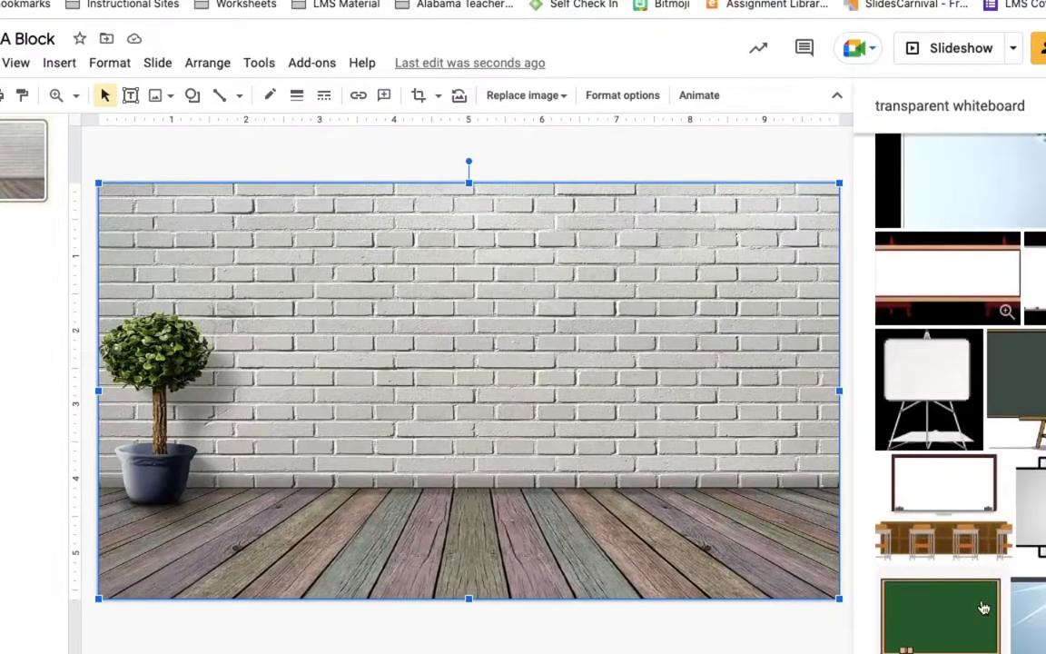
scroll(982, 607, "up", 4)
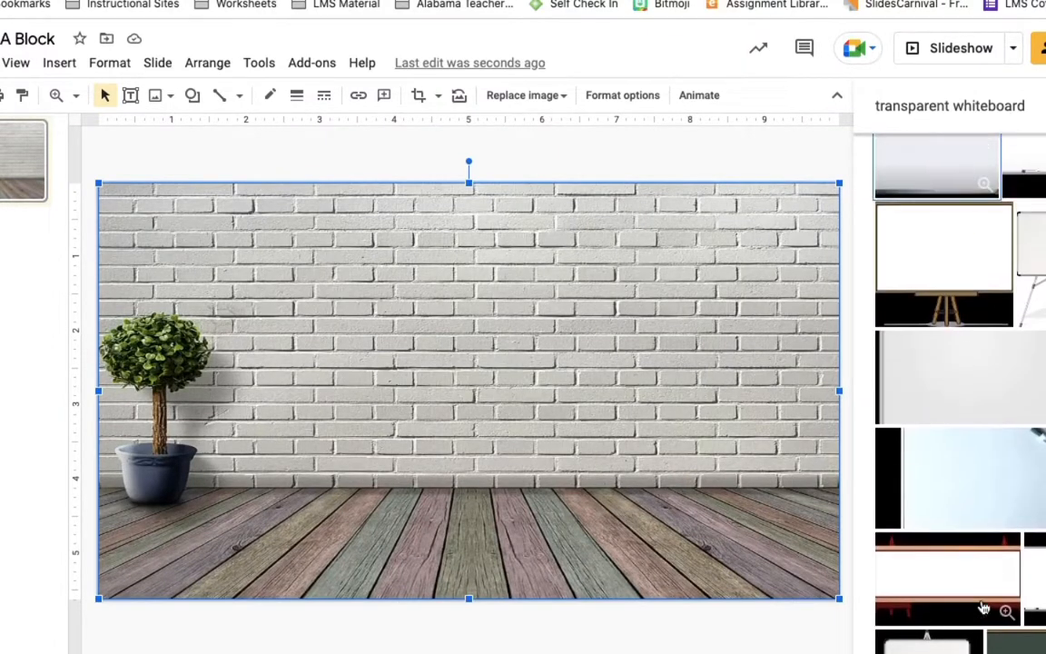
left_click(924, 289)
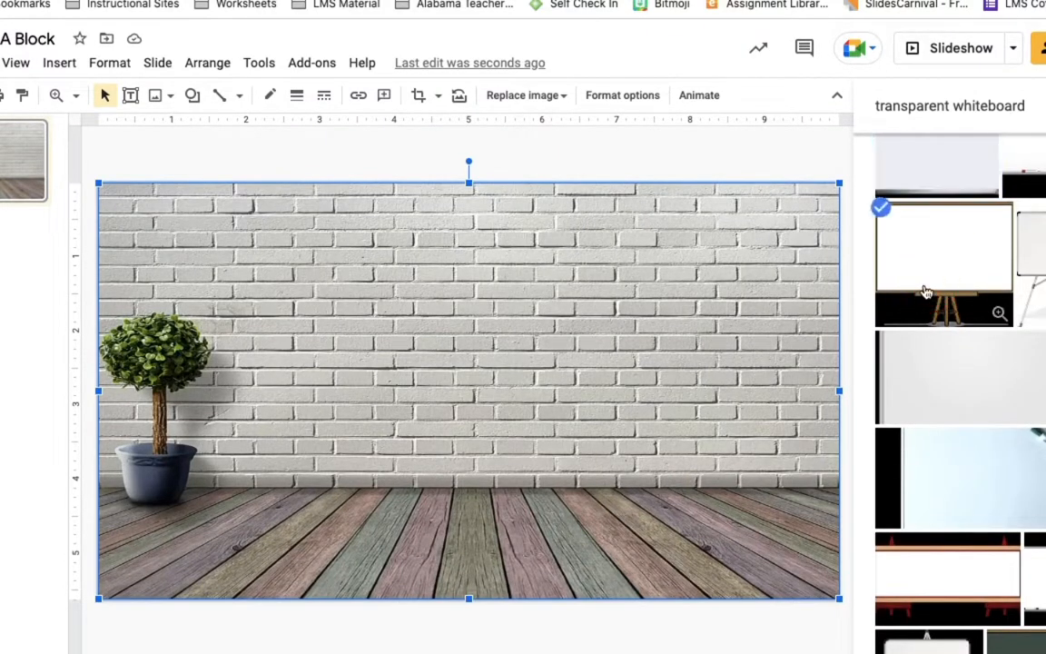
left_click(1008, 651)
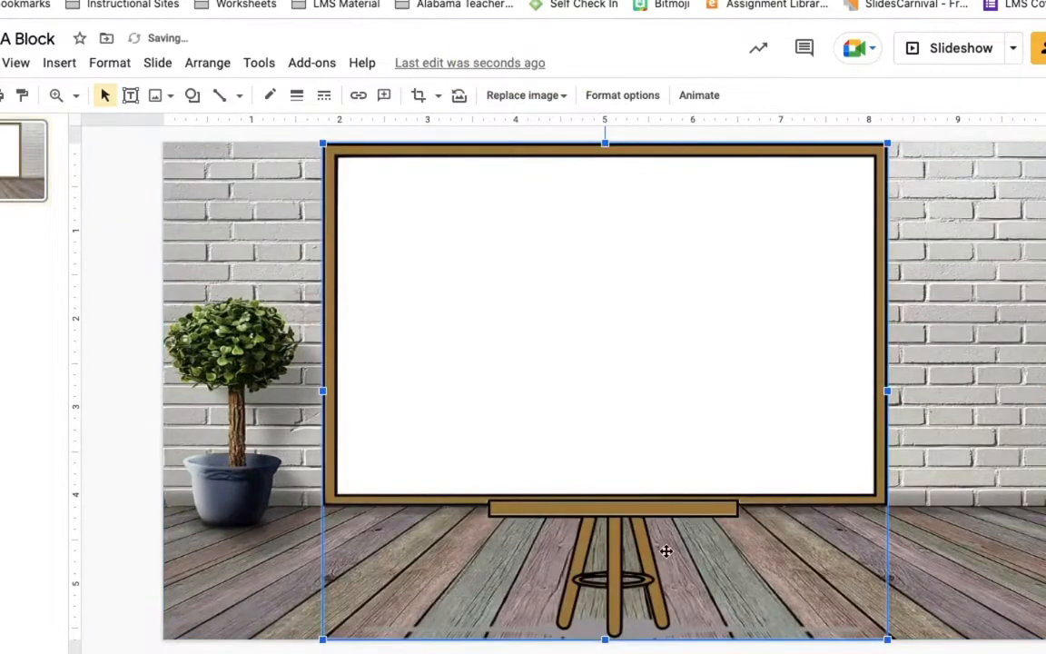
Shrink the whiteboard to about 3.6 inches wide and place it near the slide's centre with its easel feet at the floor's back edge
left_click_drag(323, 144, 568, 363)
left_click(684, 441)
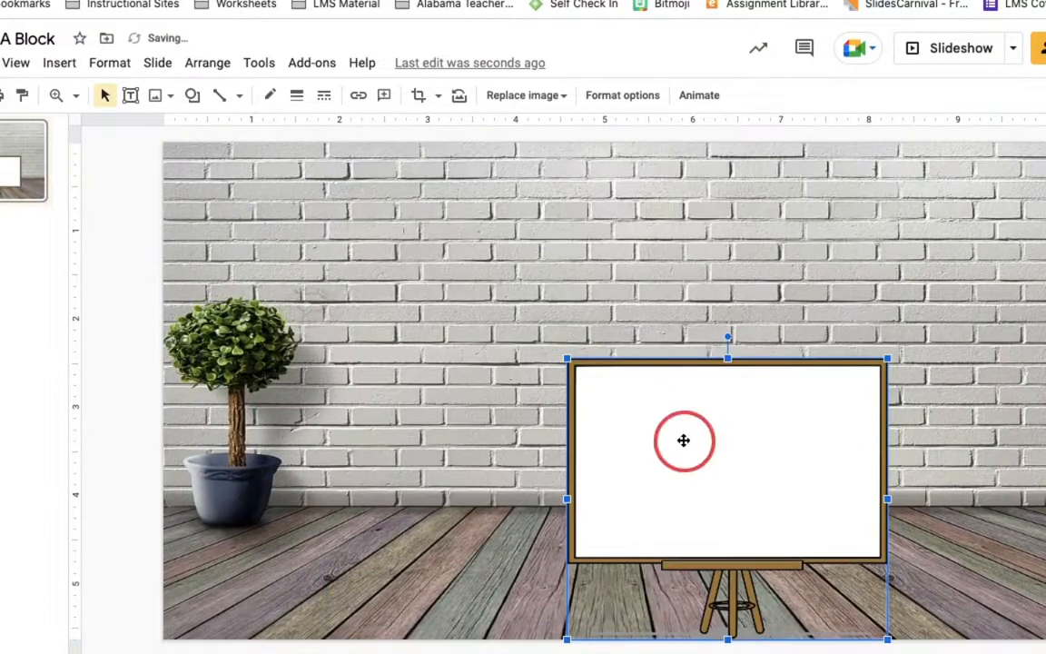
left_click_drag(684, 441, 601, 322)
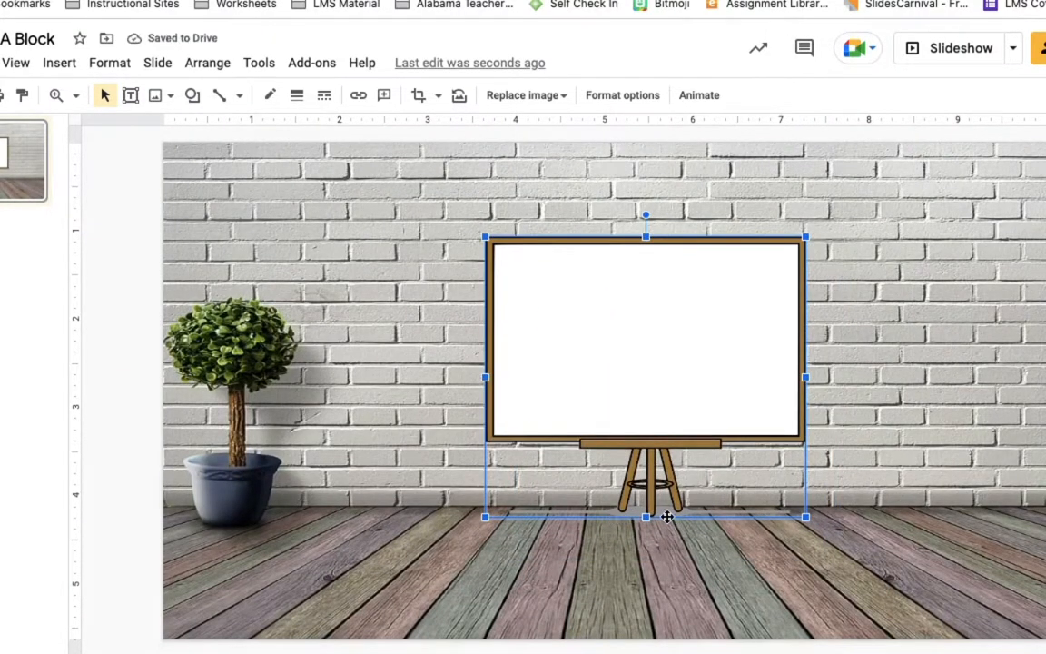
mouse_move(652, 380)
left_mouse_down()
mouse_move(659, 314)
mouse_move(647, 413)
mouse_move(640, 379)
left_mouse_up()
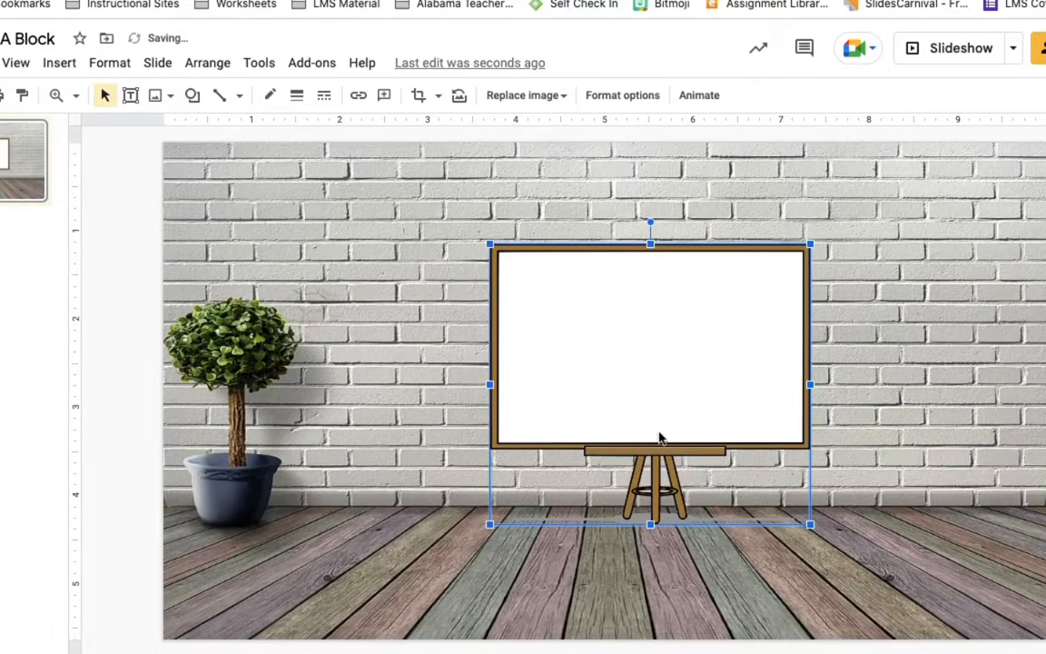
left_click_drag(647, 432, 623, 426)
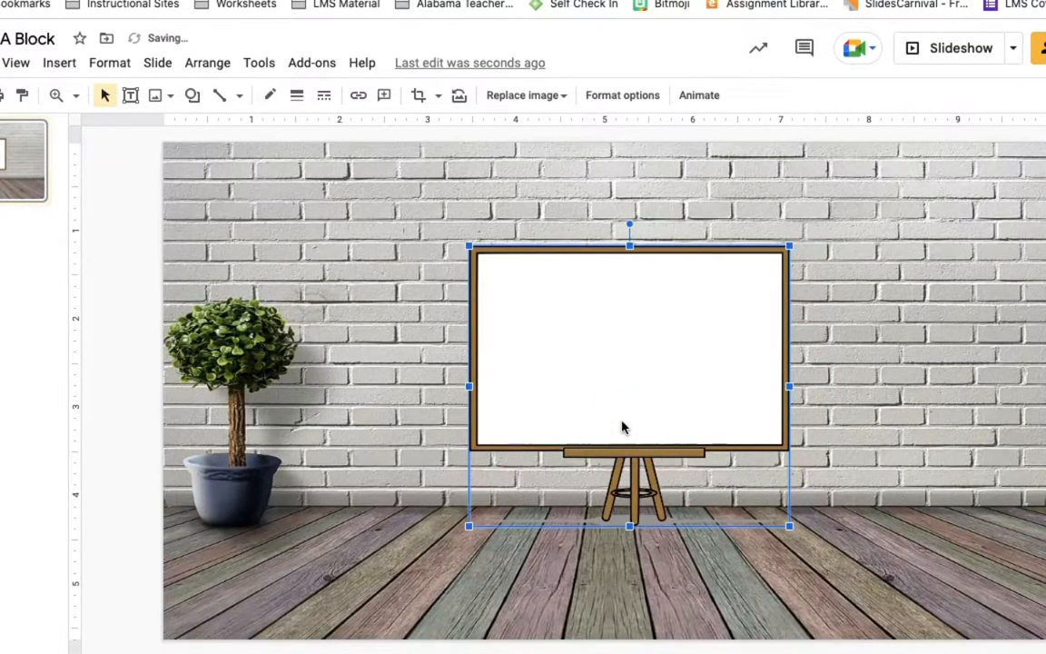
left_click(634, 382)
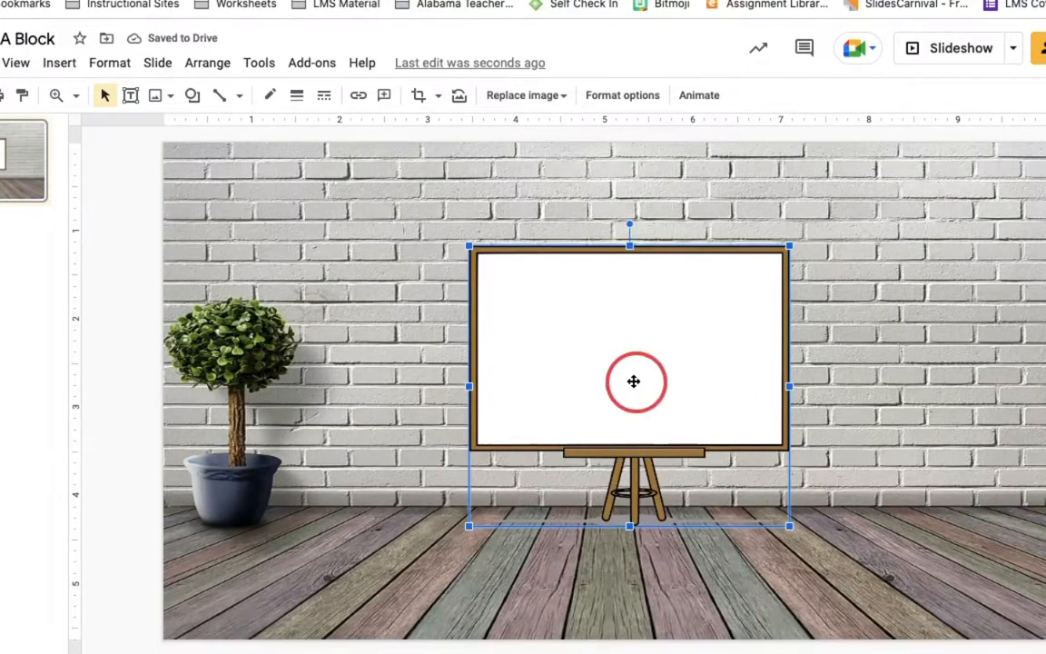
left_click_drag(634, 382, 625, 383)
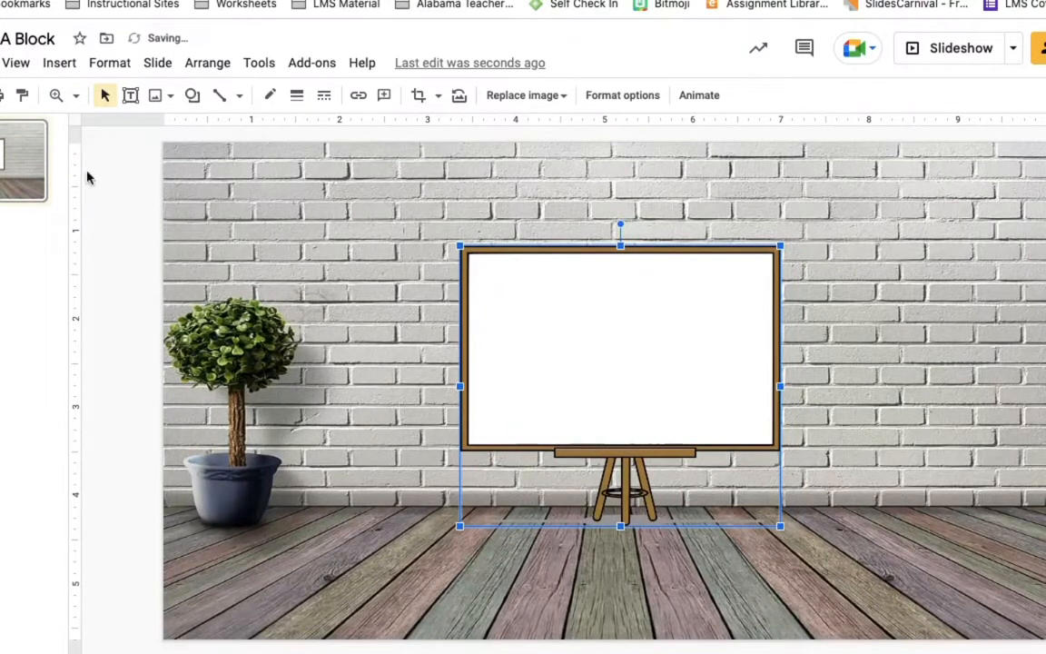
Reopen the web image search and search for "transparent window"
left_click(58, 62)
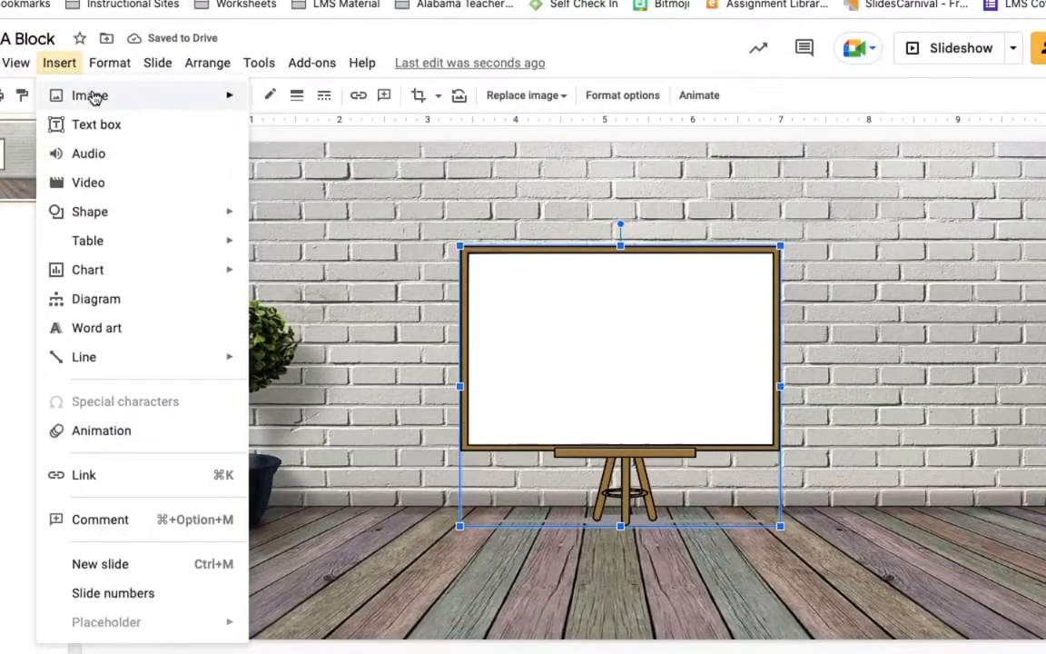
mouse_move(93, 97)
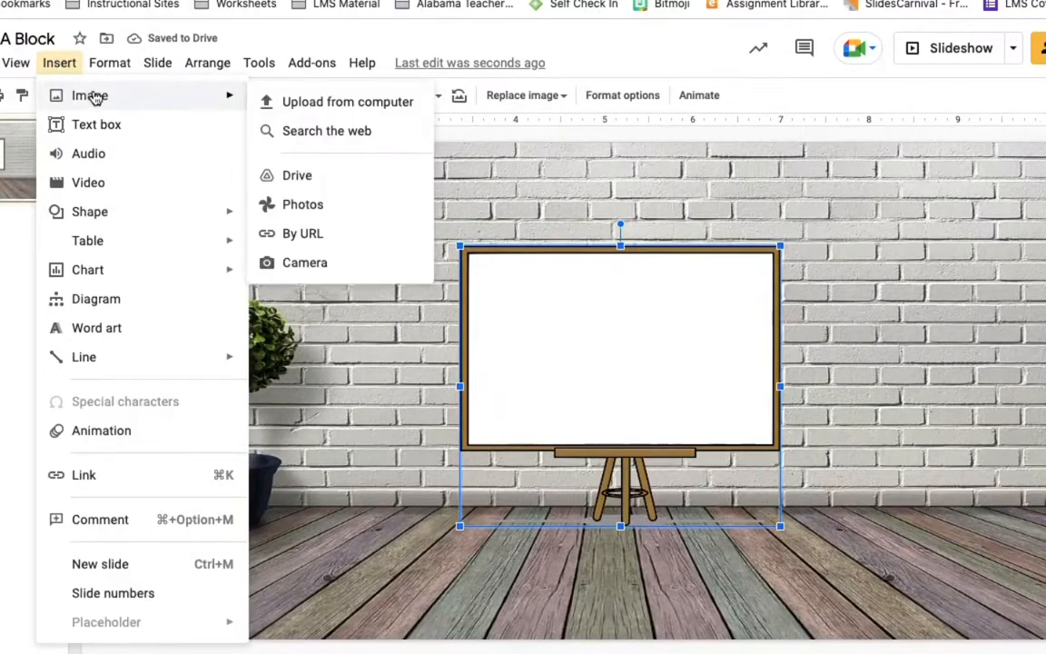
left_click(316, 139)
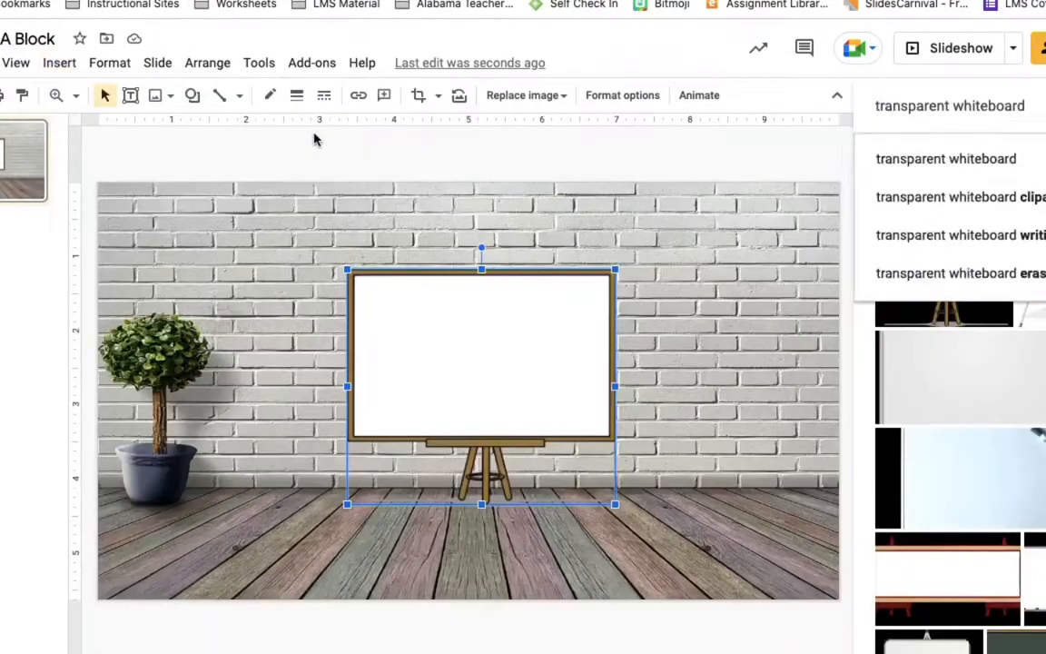
left_click_drag(1028, 104, 960, 106)
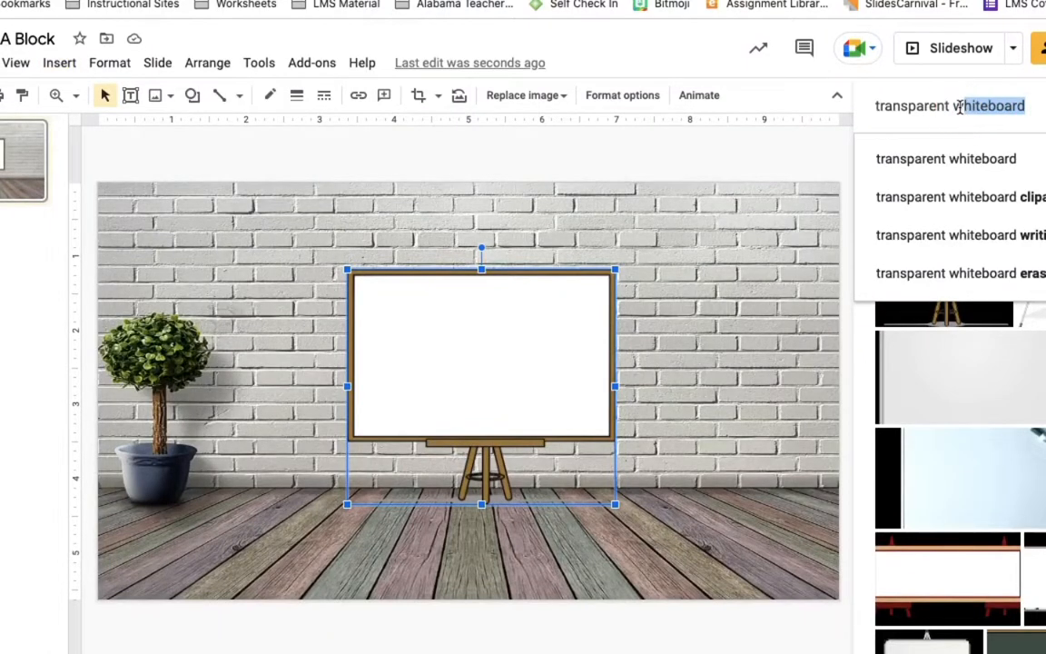
type("i")
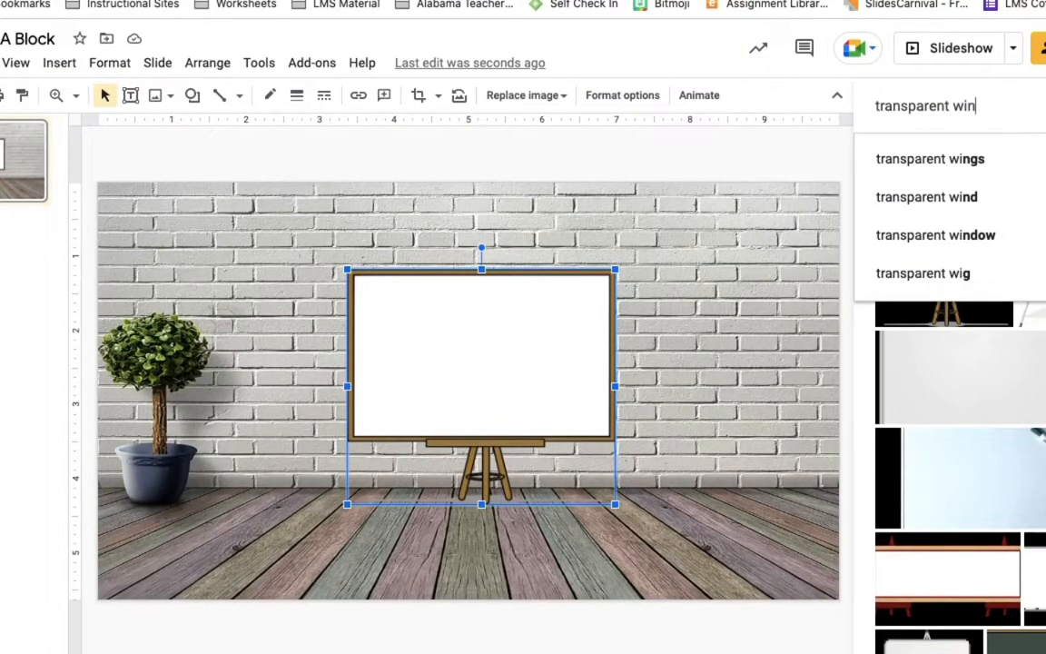
left_click(985, 234)
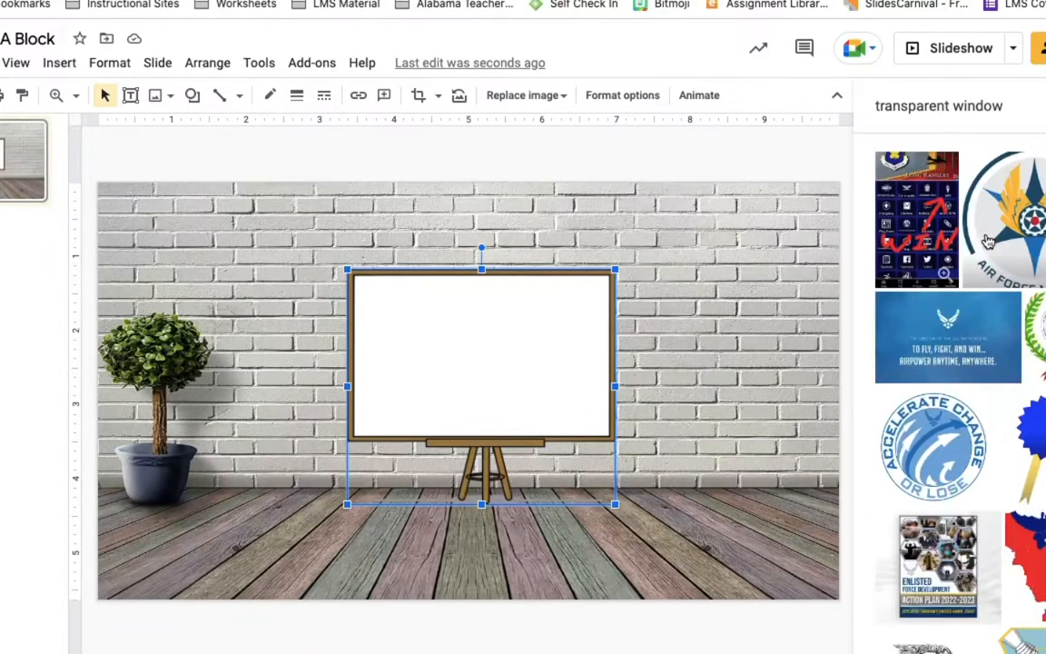
left_click(1016, 111)
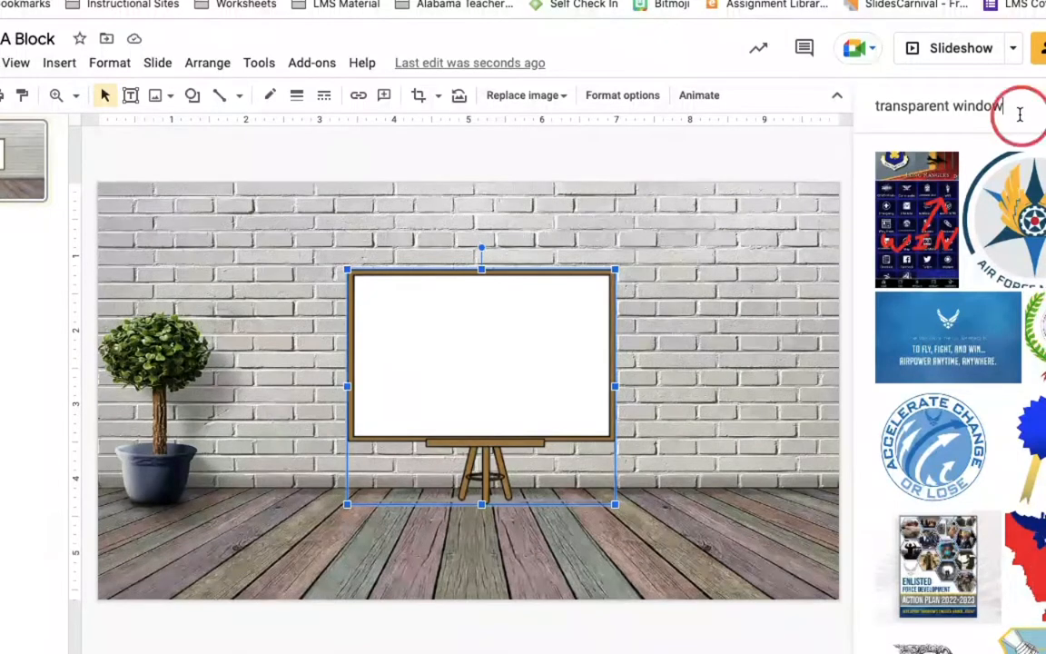
left_click(980, 158)
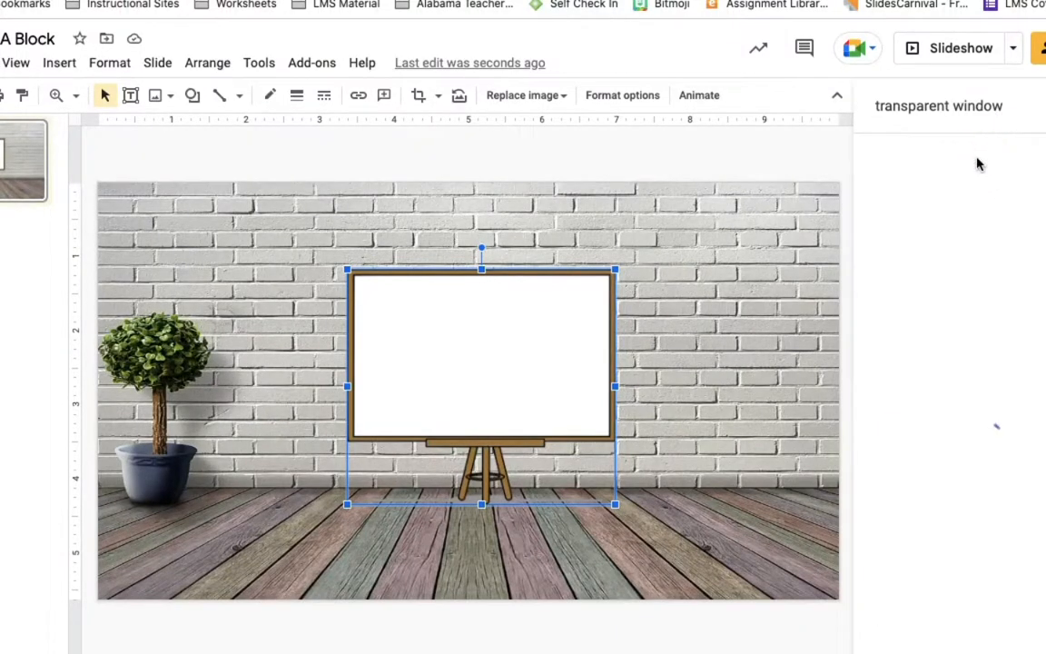
Select the open yellow wooden-framed window image from the search results
left_click(687, 325)
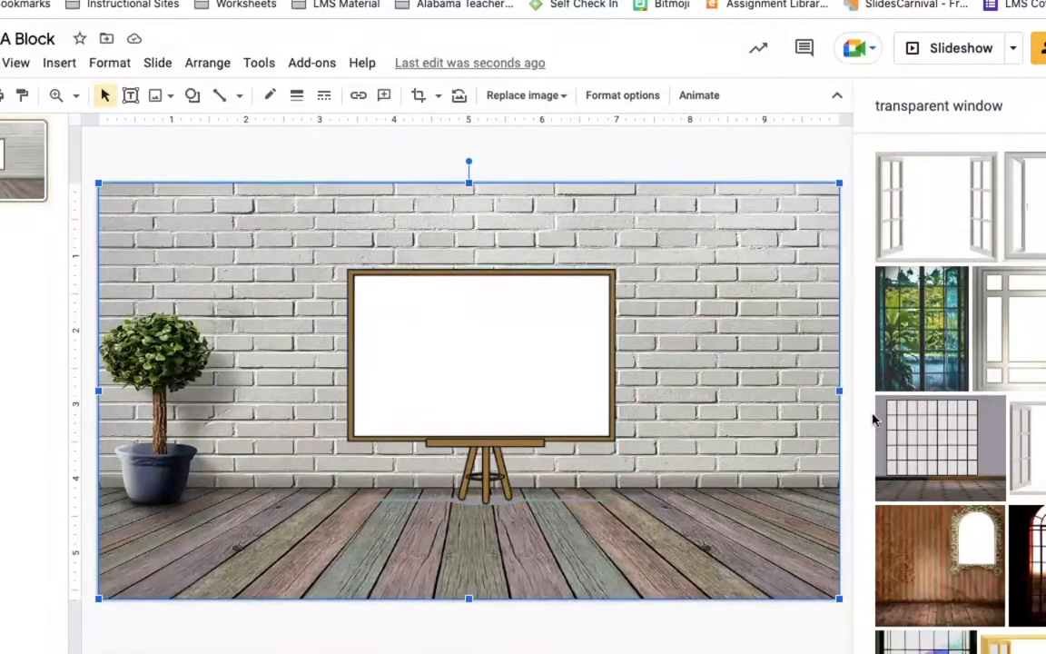
scroll(922, 454, "down", 5)
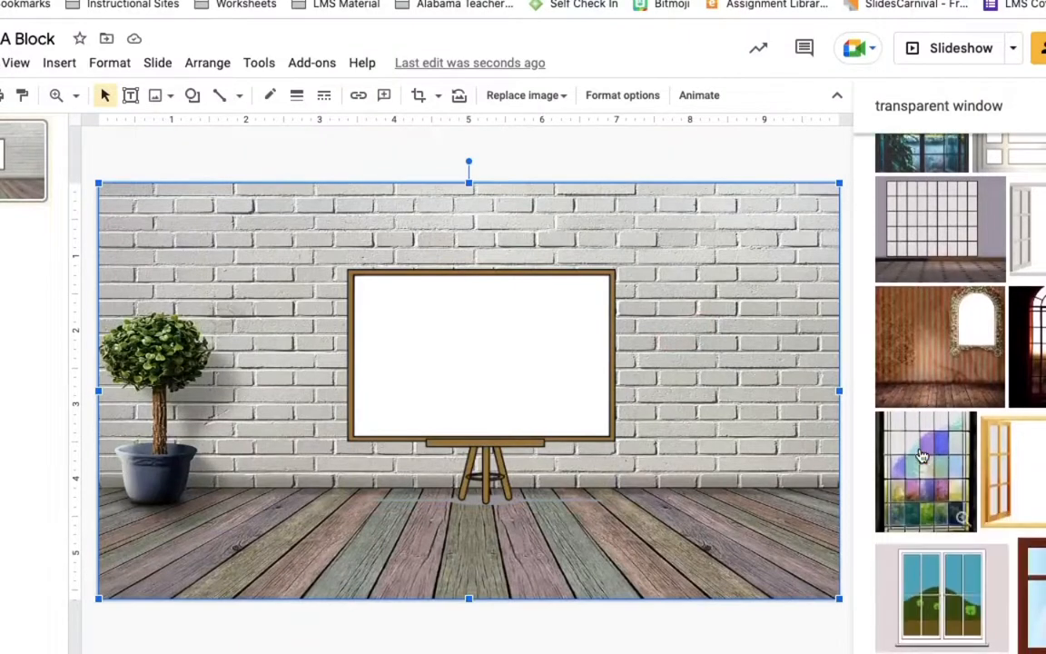
scroll(922, 454, "down", 3)
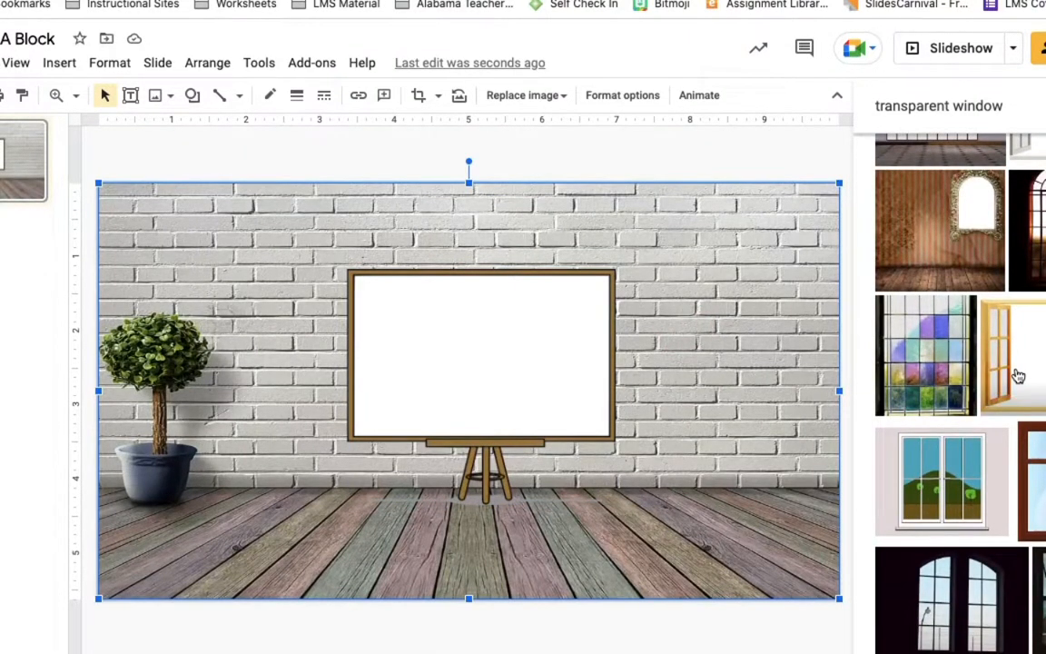
left_click(1018, 376)
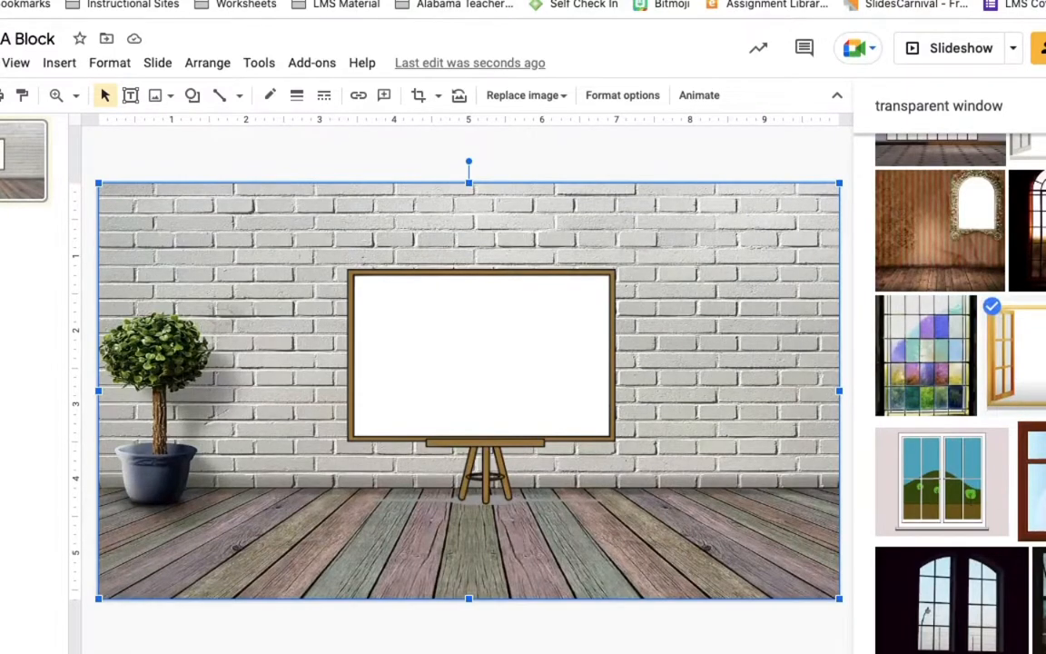
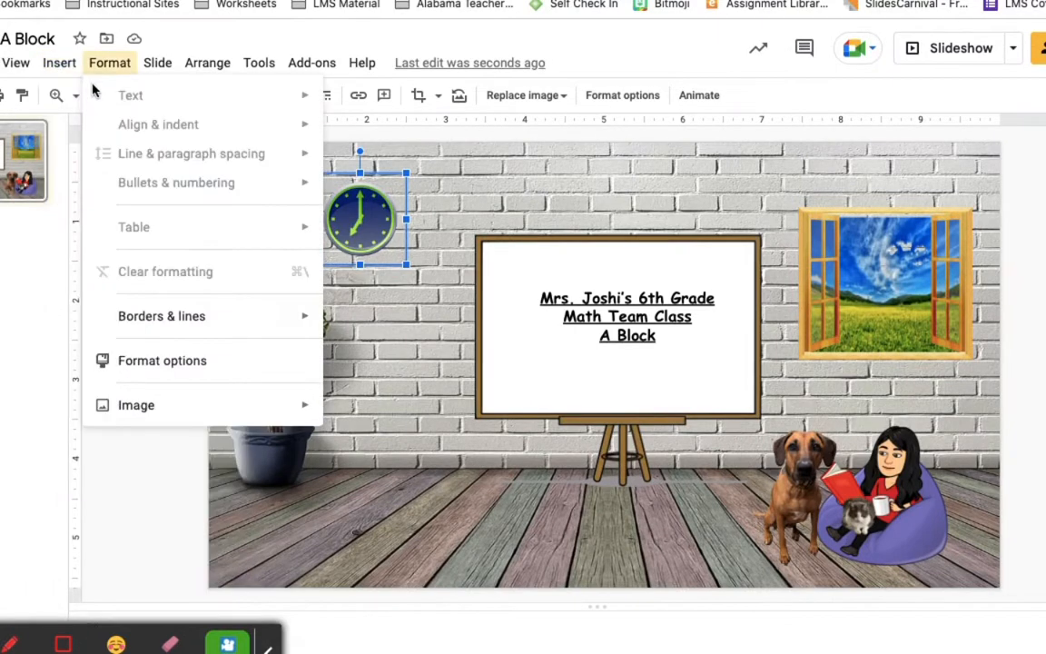
Open the web image search again and search for "transparent mat"
mouse_move(77, 104)
left_click(324, 132)
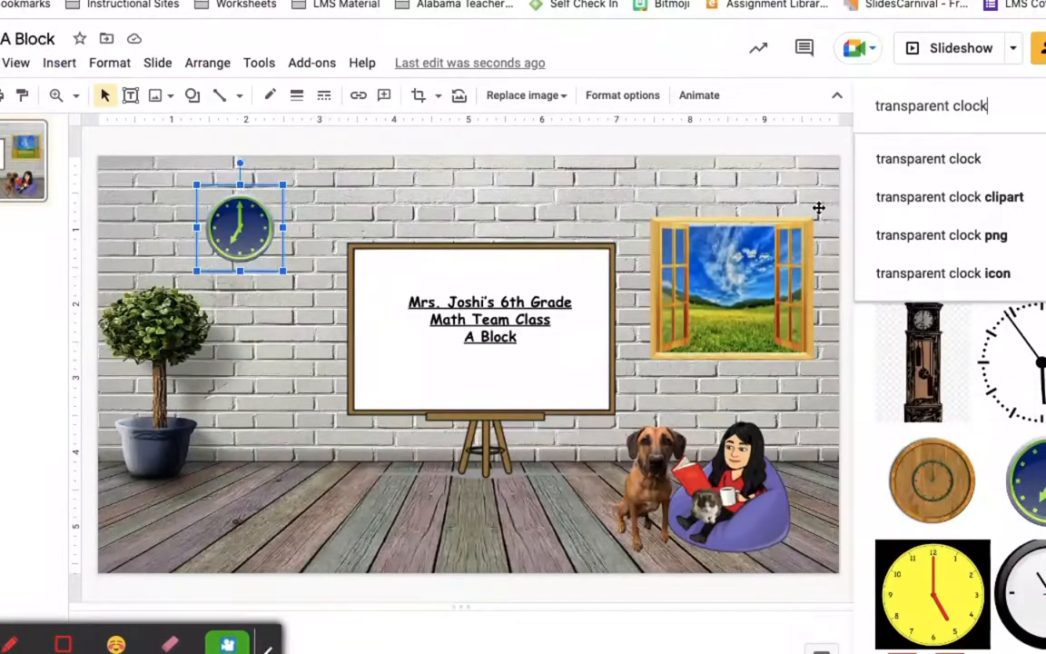
left_click_drag(990, 105, 956, 105)
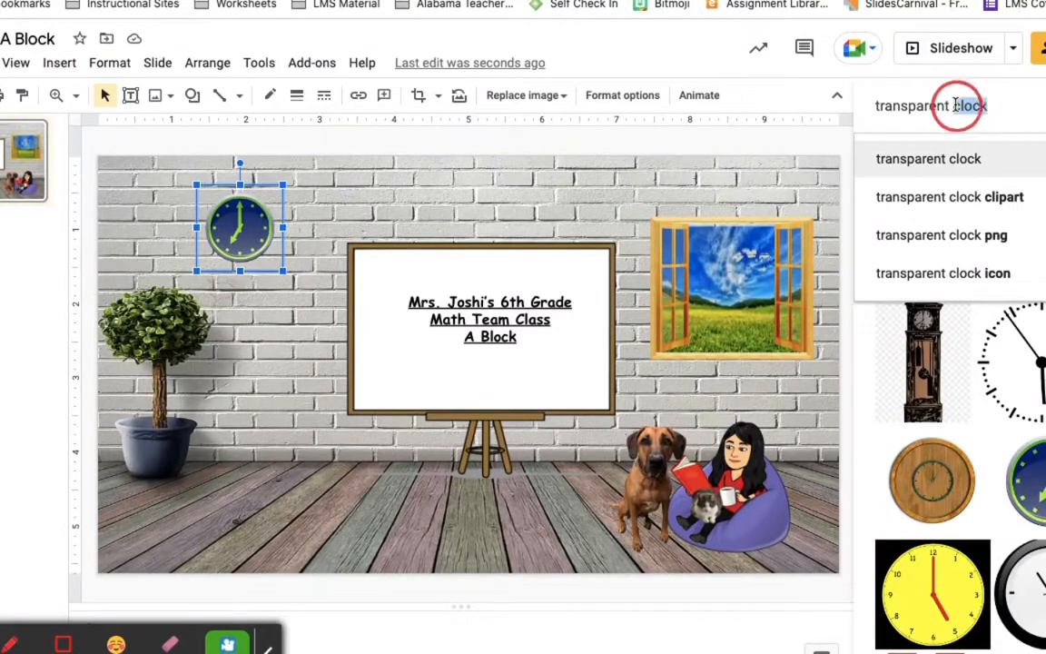
type("mat")
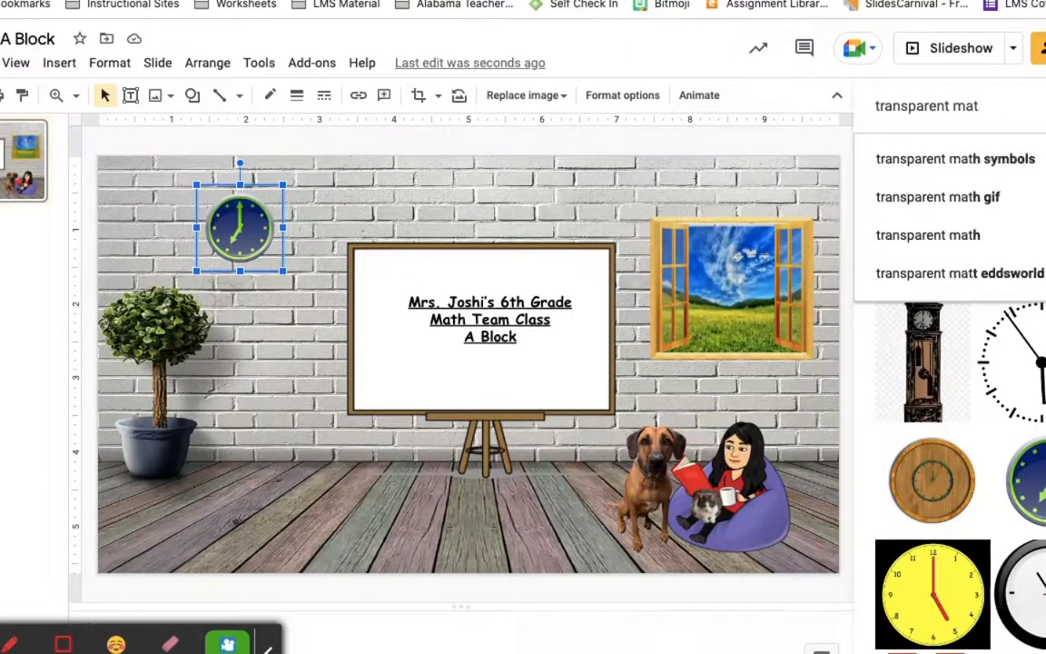
key("Return")
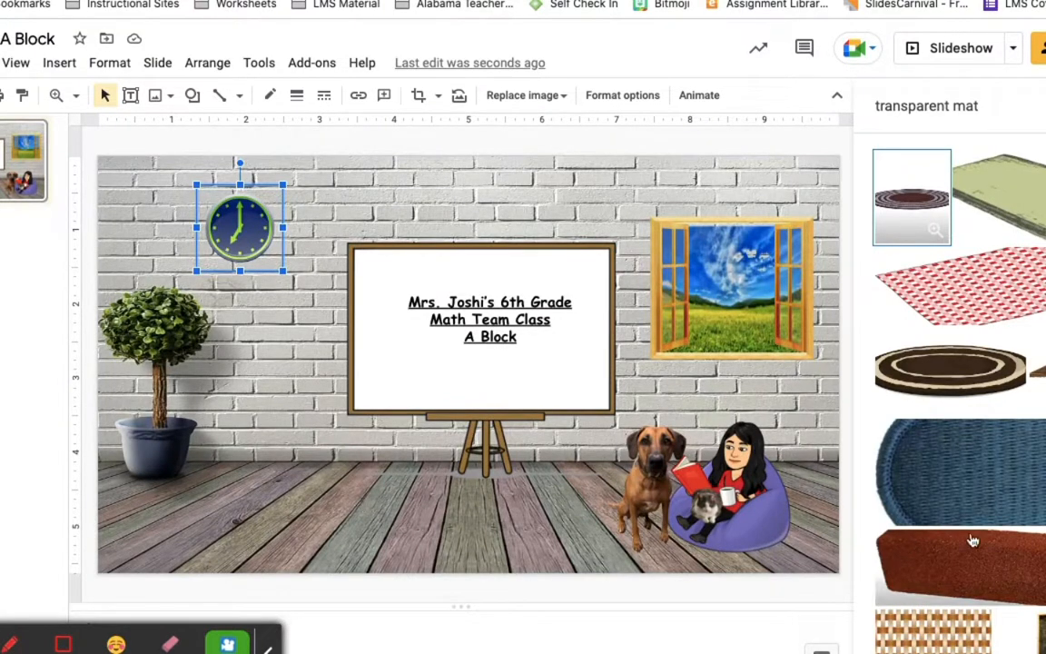
Insert the dark red oval braided rug from the search results and place it on the floor in front of the whiteboard
scroll(973, 541, "down", 3)
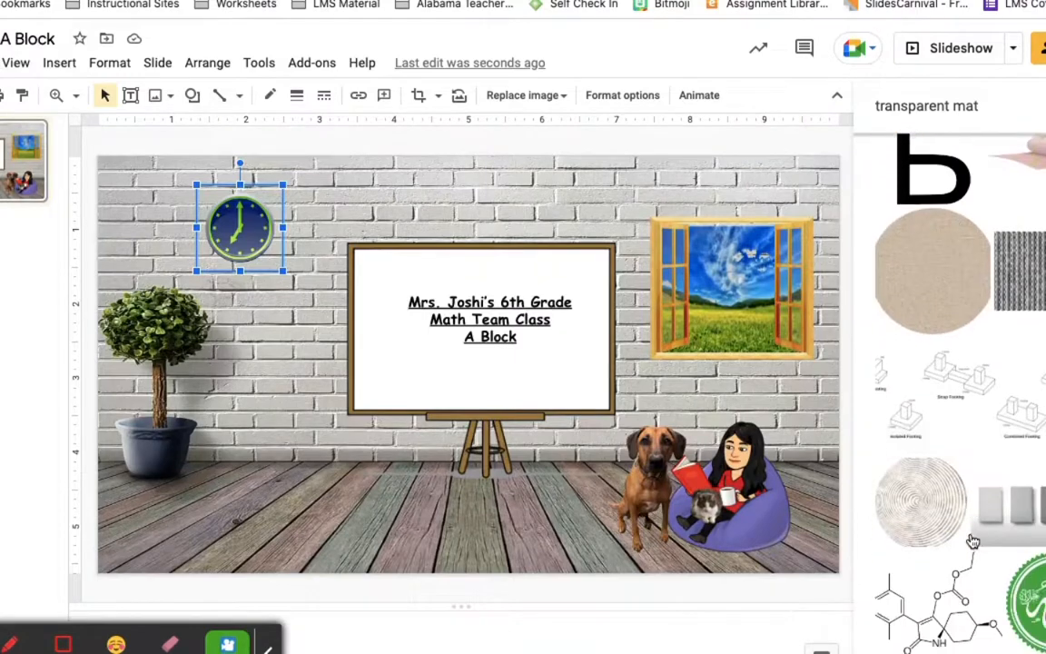
scroll(972, 542, "down", 5)
scroll(972, 542, "down", 5)
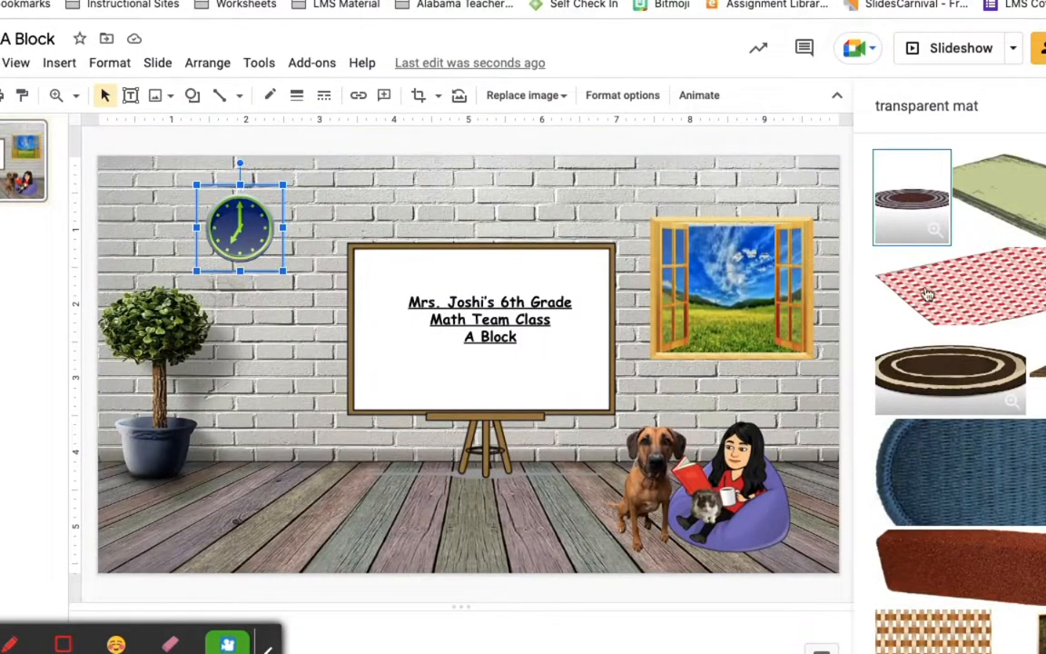
left_click(912, 191)
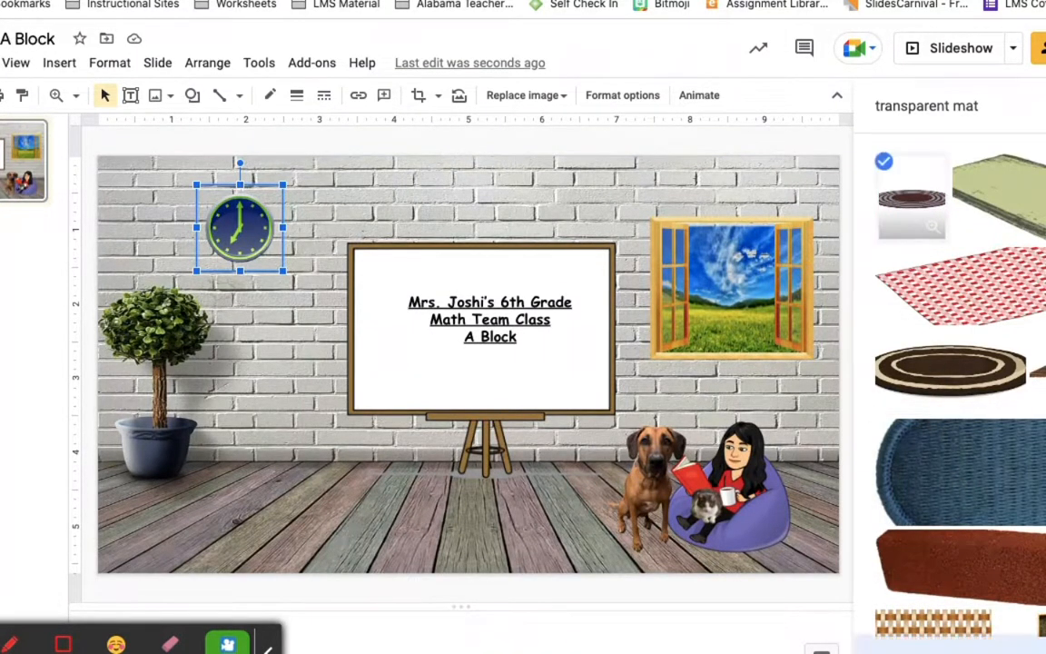
left_click(1032, 649)
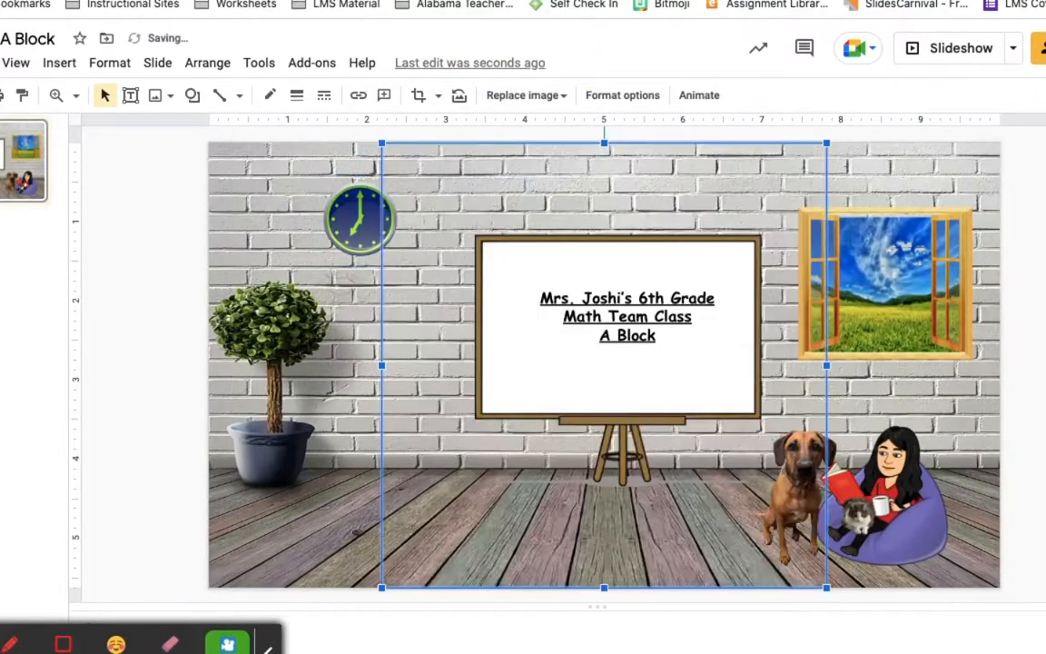
left_click_drag(607, 406, 580, 530)
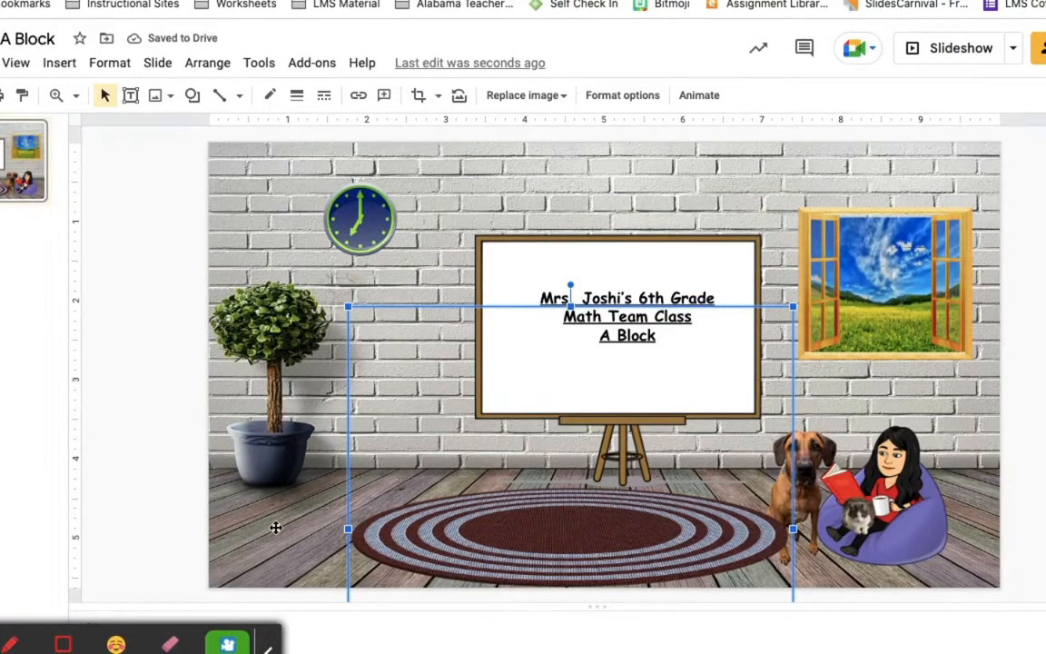
left_click(276, 530)
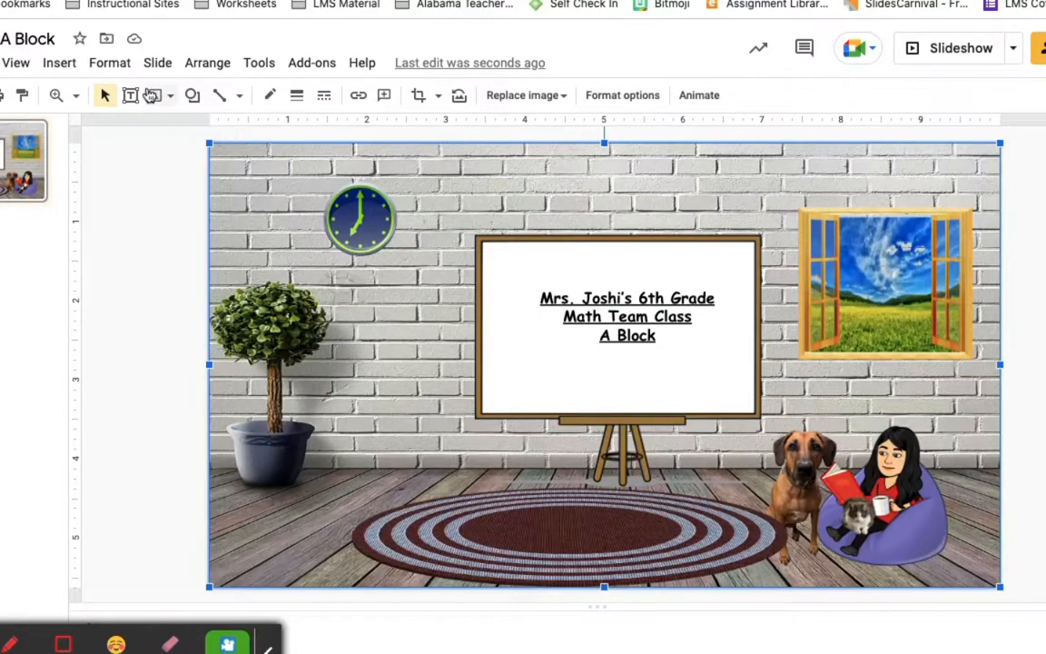
Reopen the web image search and search for "transparent couch"
left_click(54, 69)
mouse_move(128, 94)
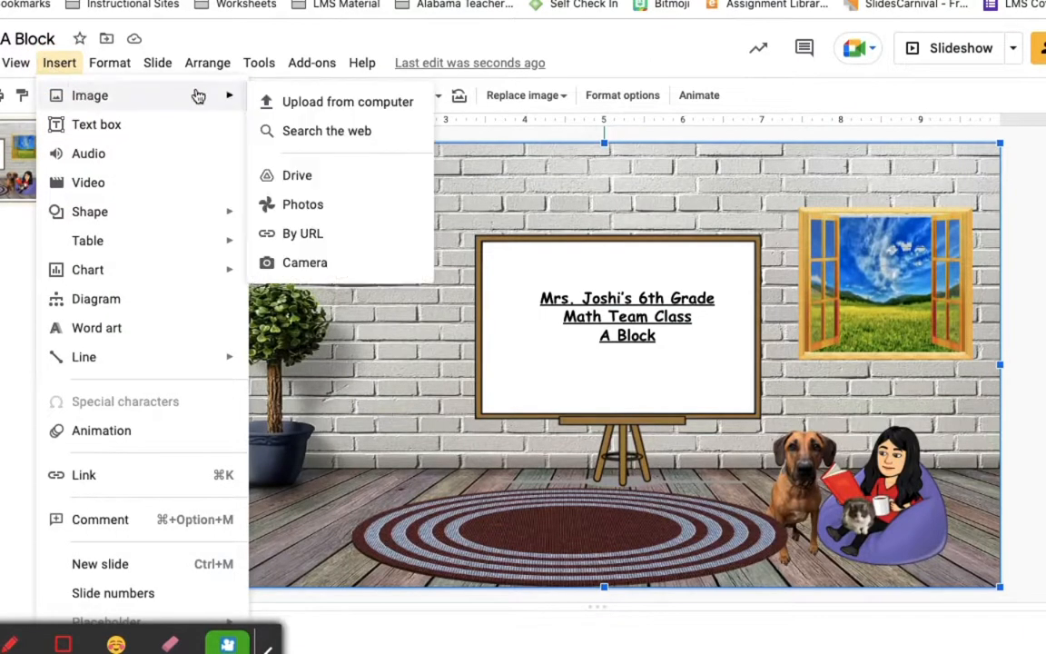
left_click(320, 135)
left_click_drag(988, 107, 953, 107)
type("c")
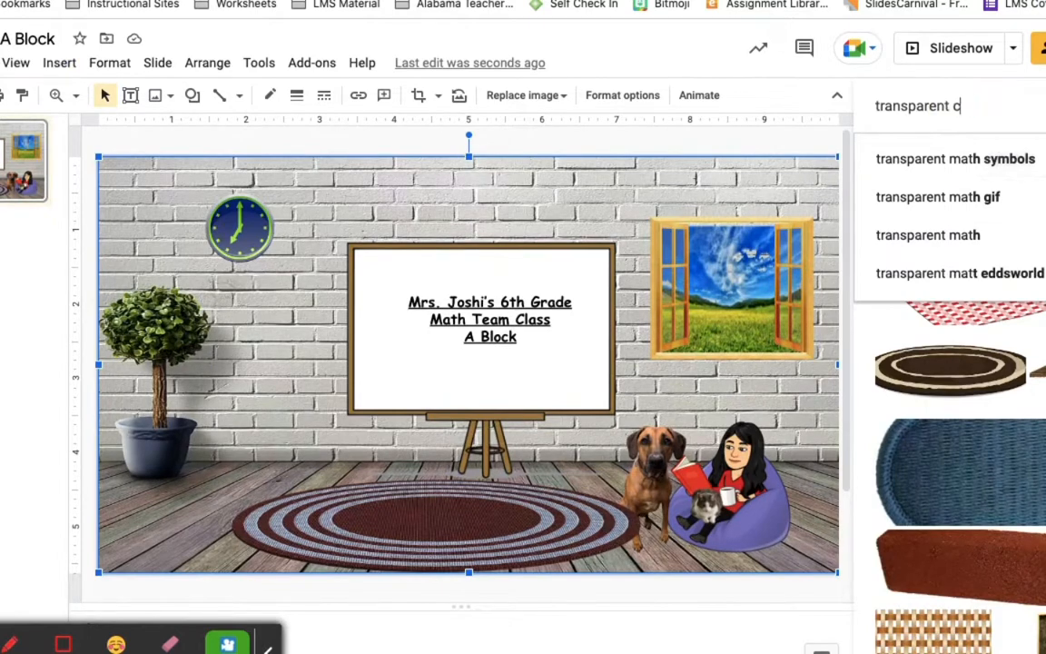
type("ouch")
key("Return")
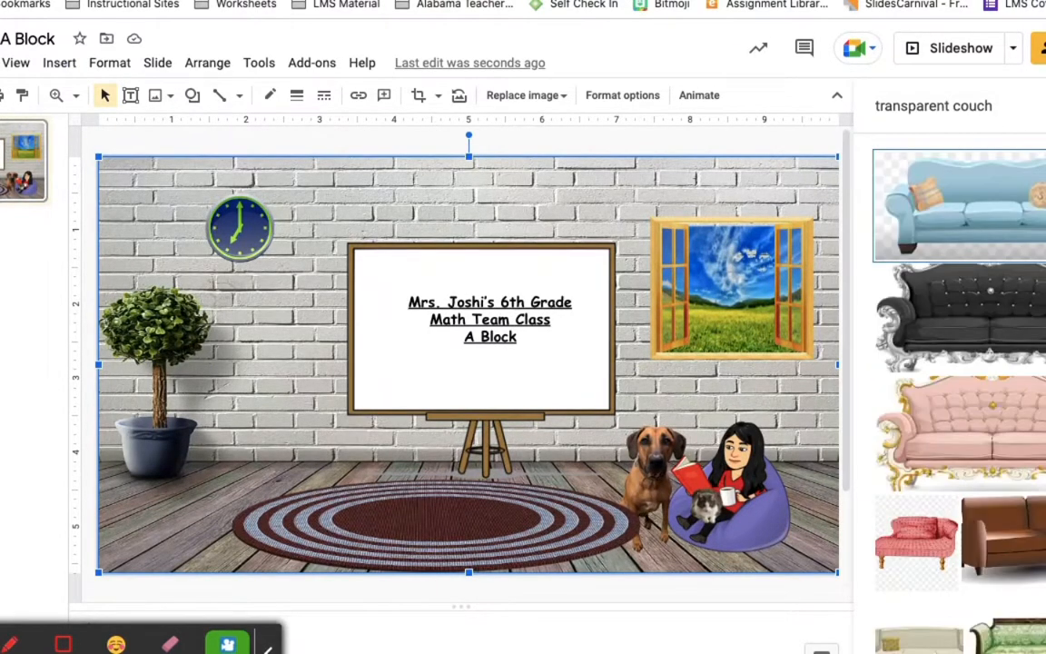
Look through the couch image results for a piece that suits the classroom
scroll(946, 318, "down", 5)
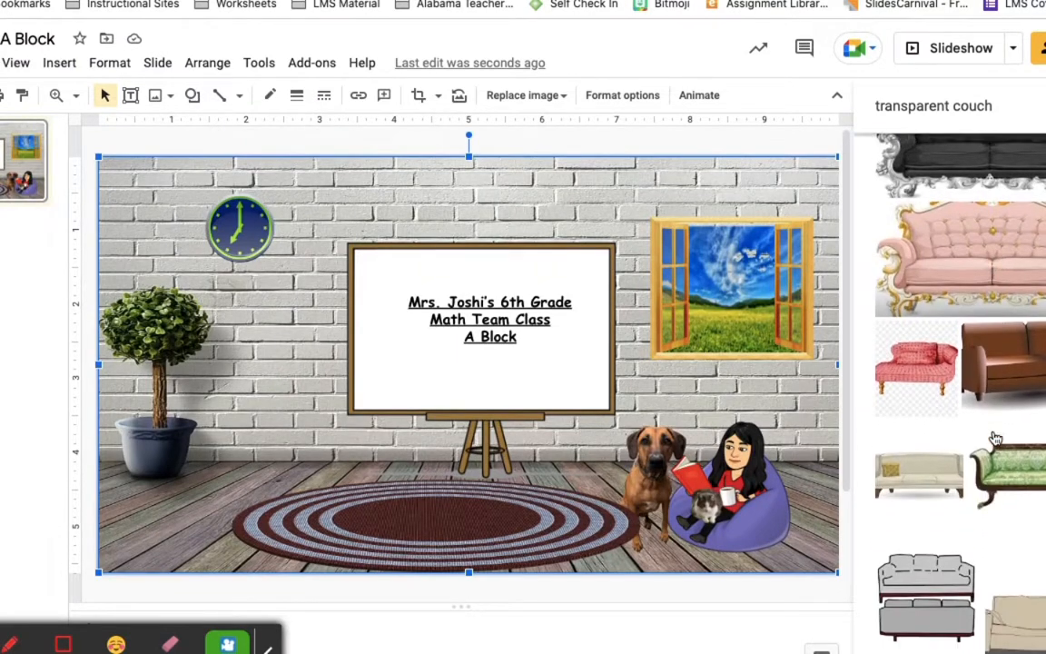
scroll(994, 439, "down", 5)
scroll(995, 439, "down", 1)
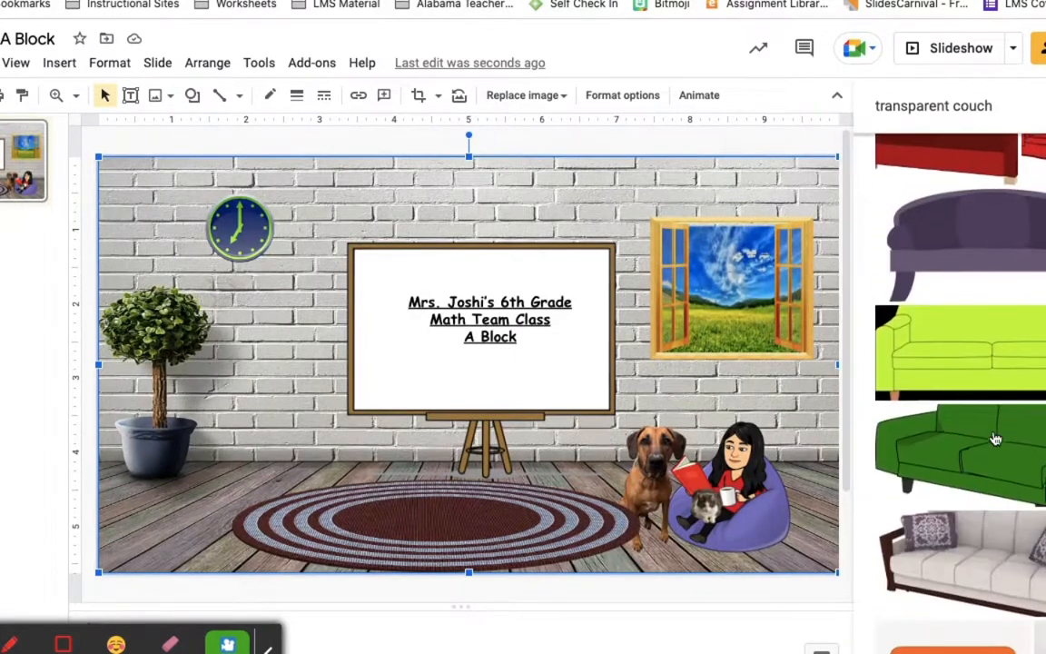
scroll(996, 439, "down", 3)
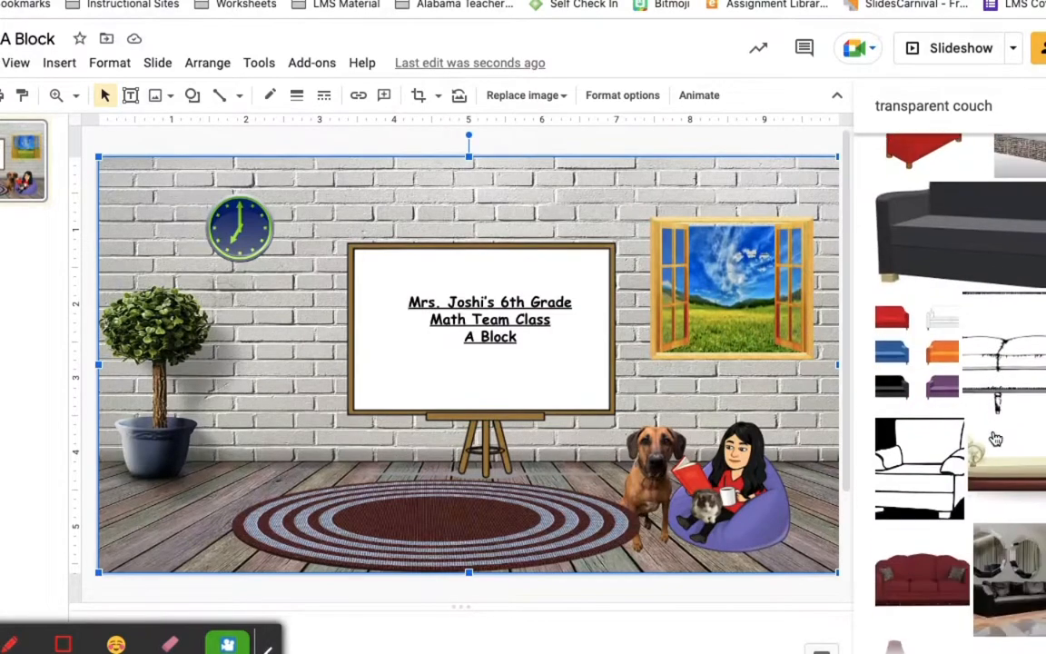
scroll(995, 439, "down", 5)
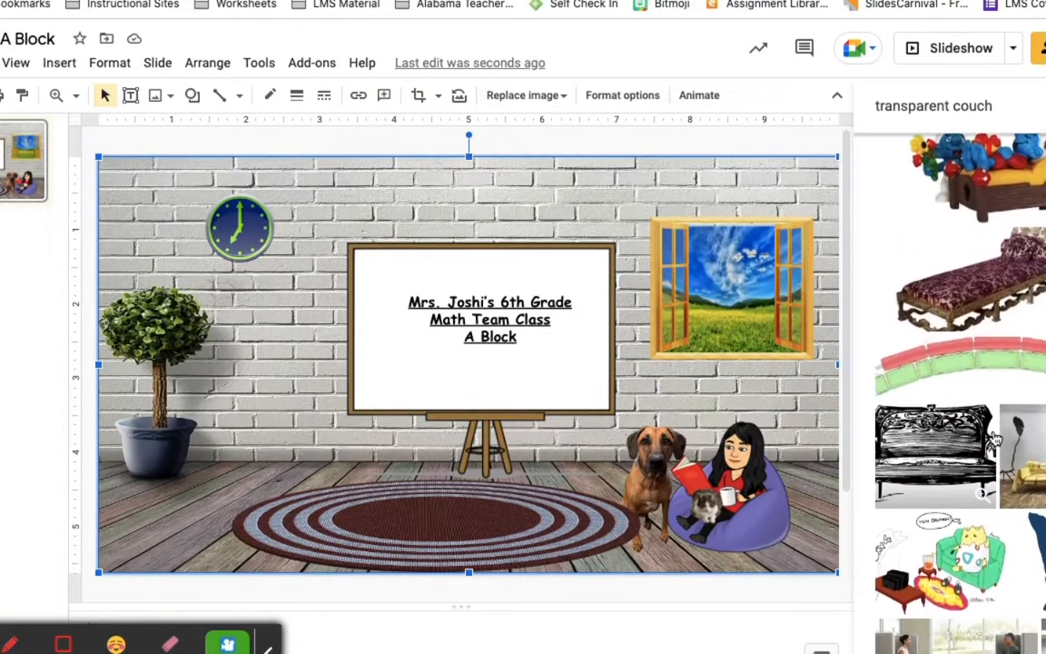
scroll(995, 439, "down", 10)
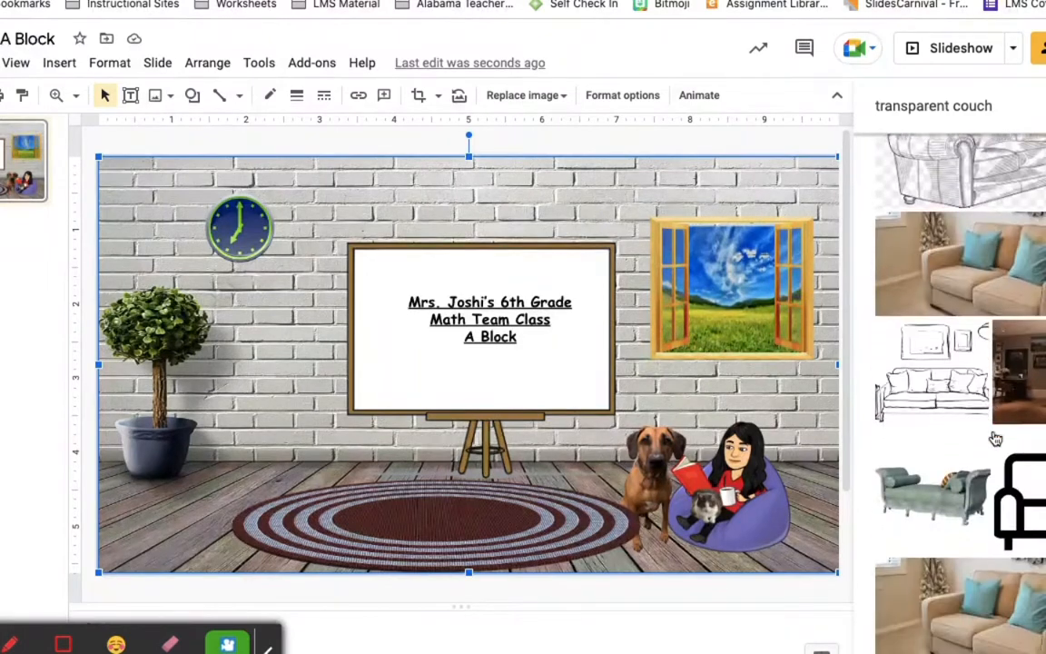
scroll(996, 439, "down", 10)
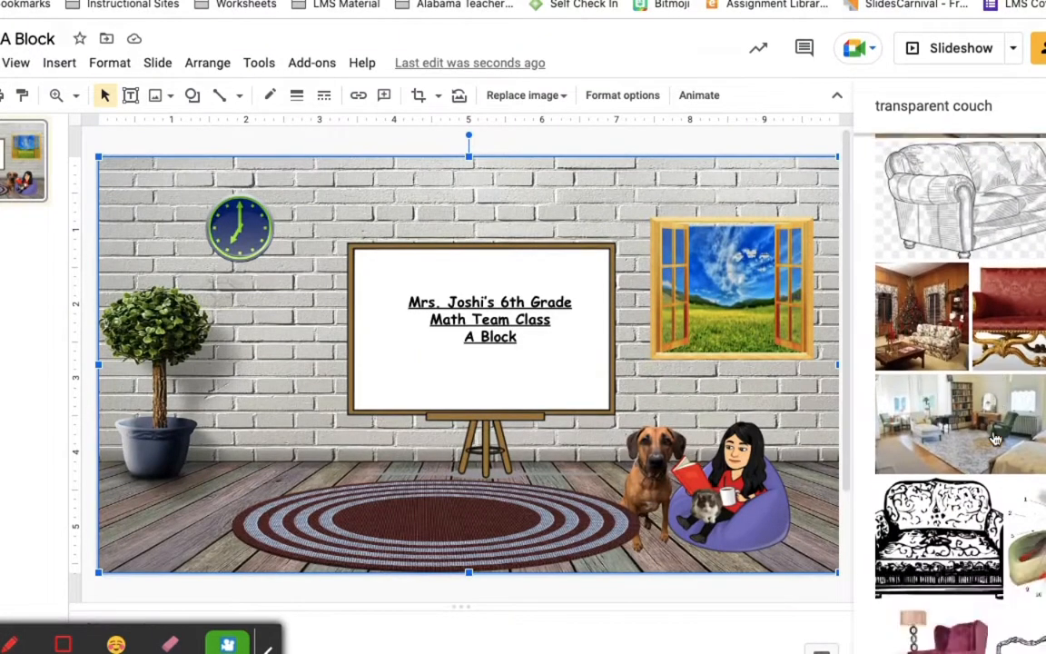
scroll(996, 439, "down", 10)
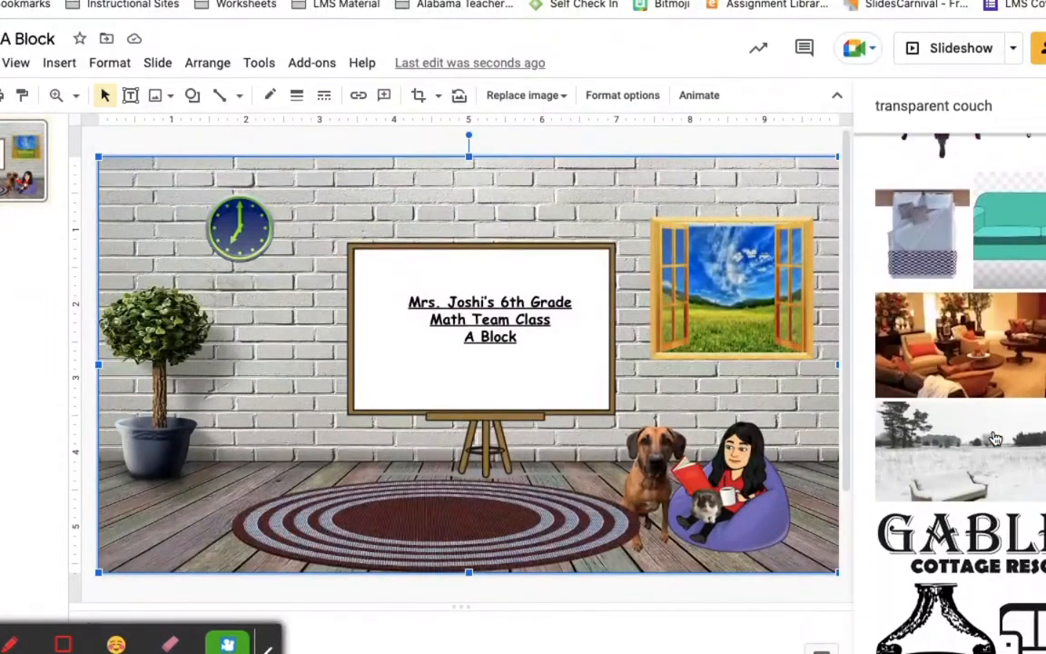
scroll(996, 439, "down", 1)
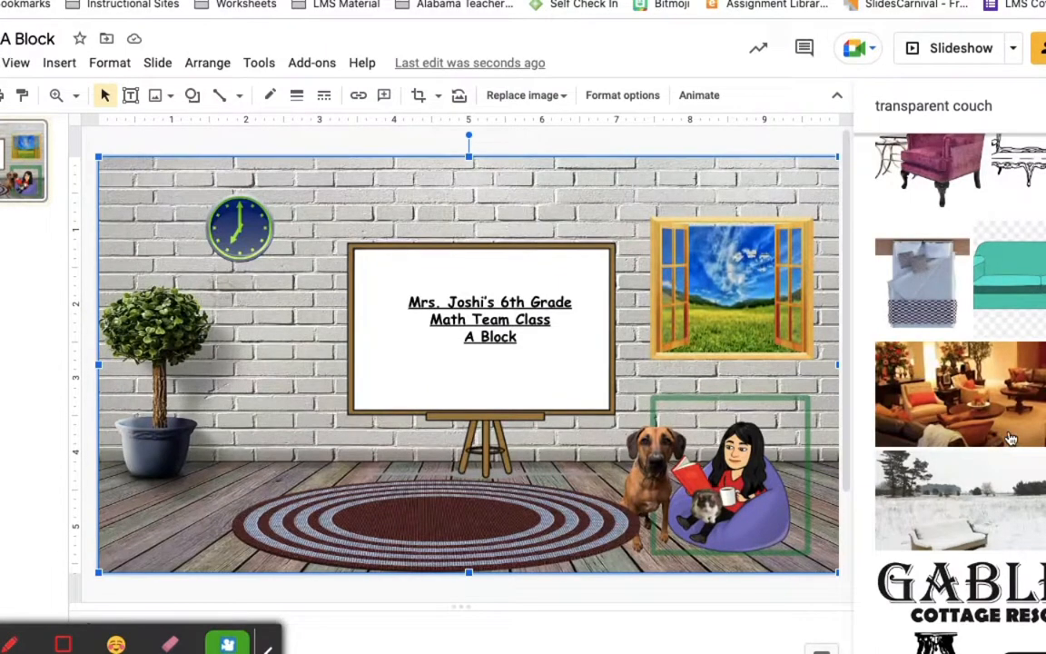
scroll(999, 436, "down", 5)
scroll(1013, 431, "down", 15)
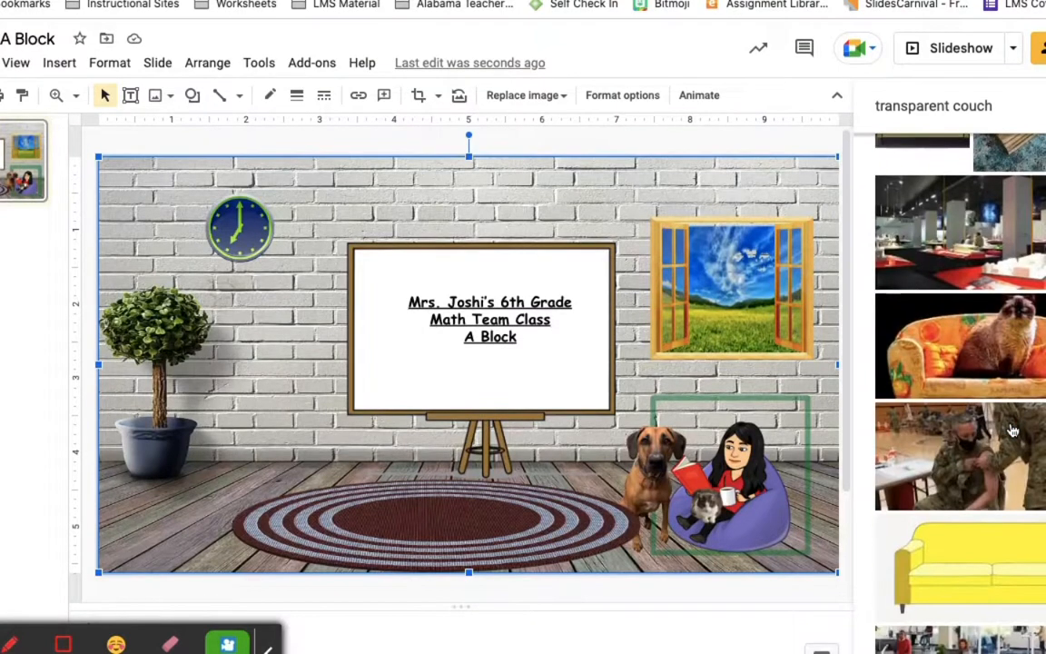
scroll(1013, 431, "up", 10)
scroll(1012, 432, "up", 8)
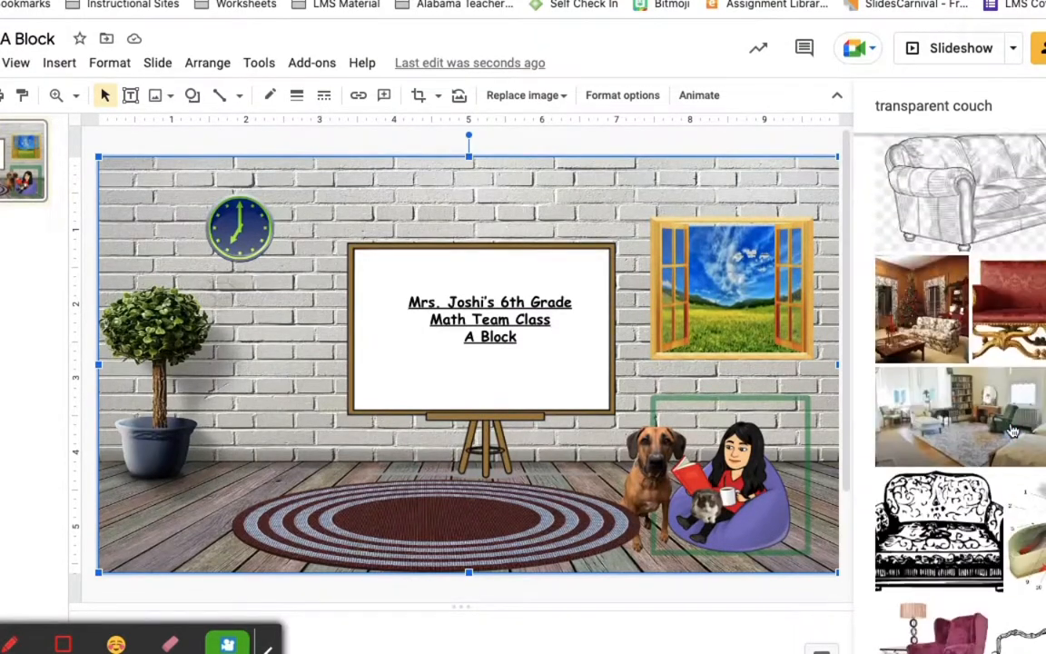
scroll(1012, 431, "up", 8)
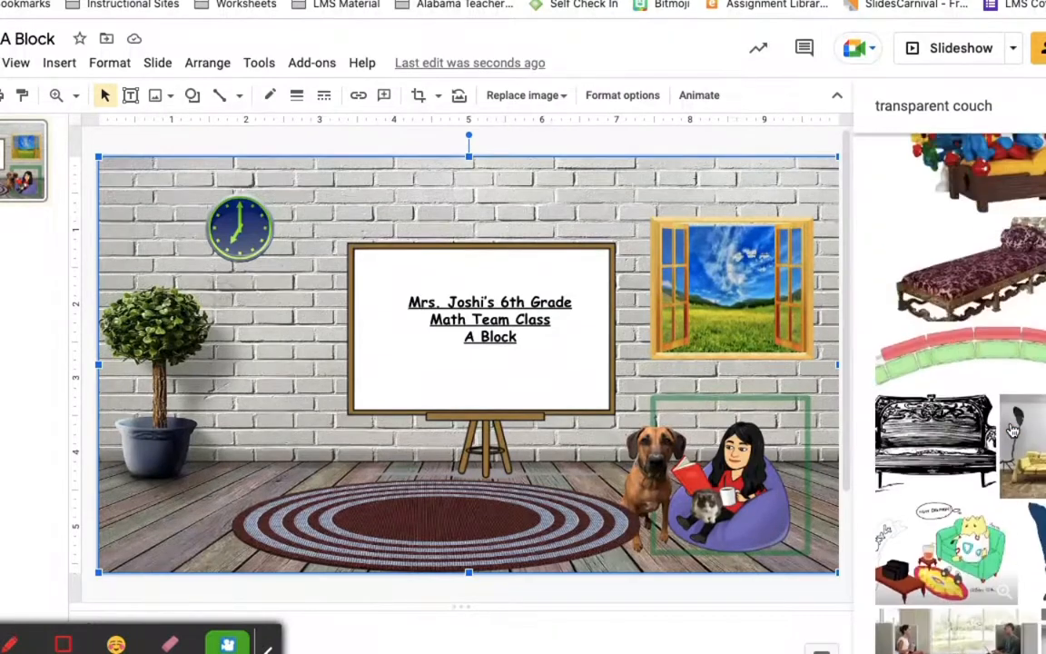
Insert the burgundy patterned daybed, shrink it to about 3.7 inches wide and place it on the floor in front of the potted plant
left_click(999, 282)
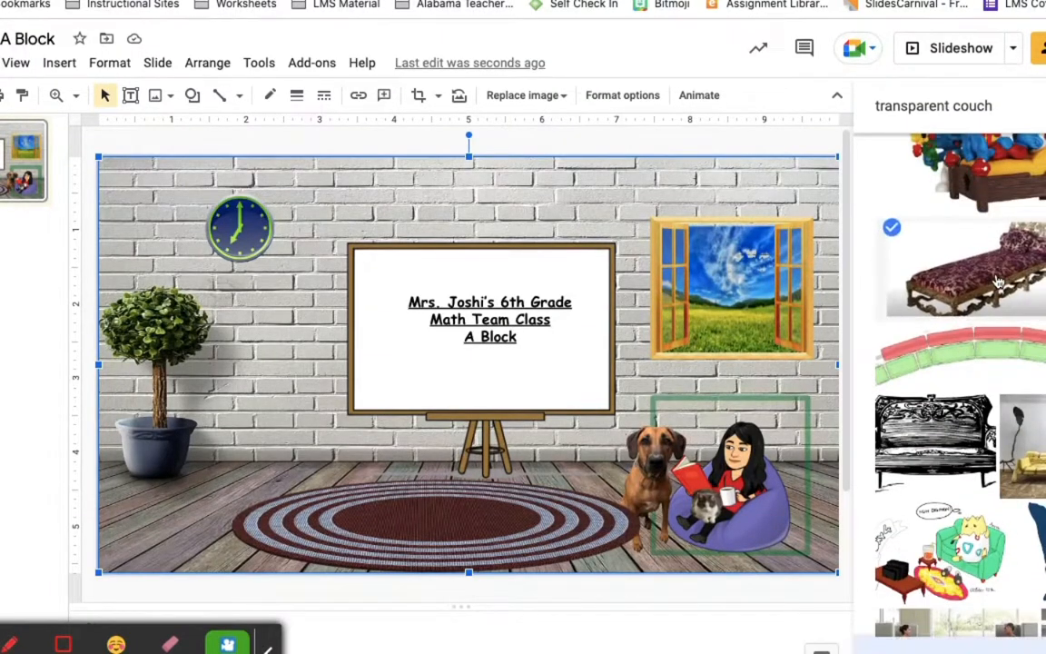
left_click(1040, 648)
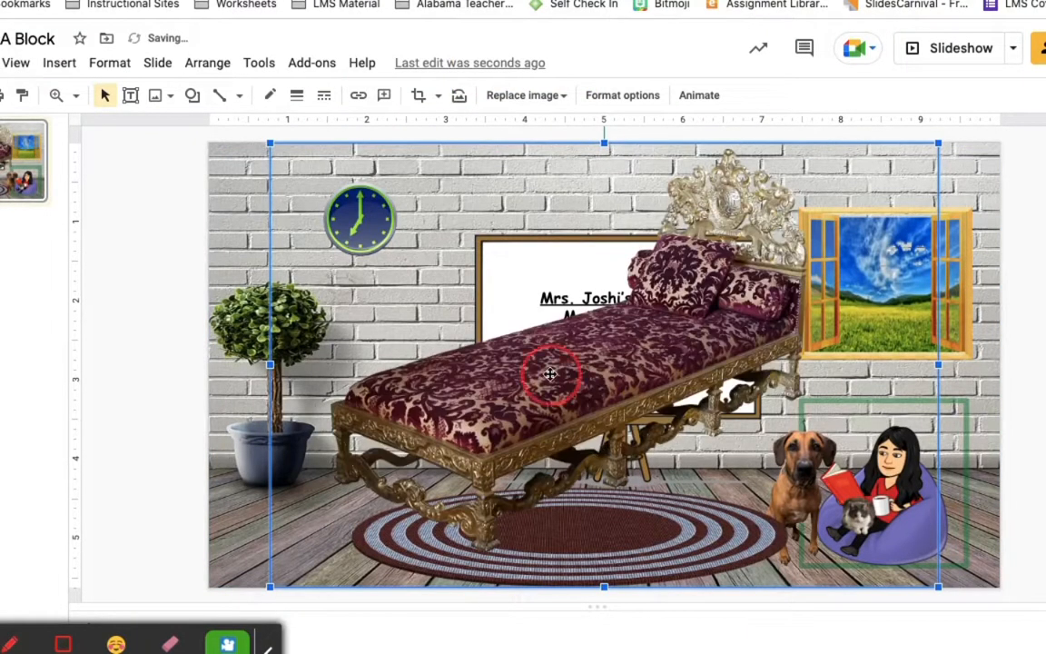
left_click_drag(606, 327, 522, 396)
left_click_drag(413, 477, 329, 493)
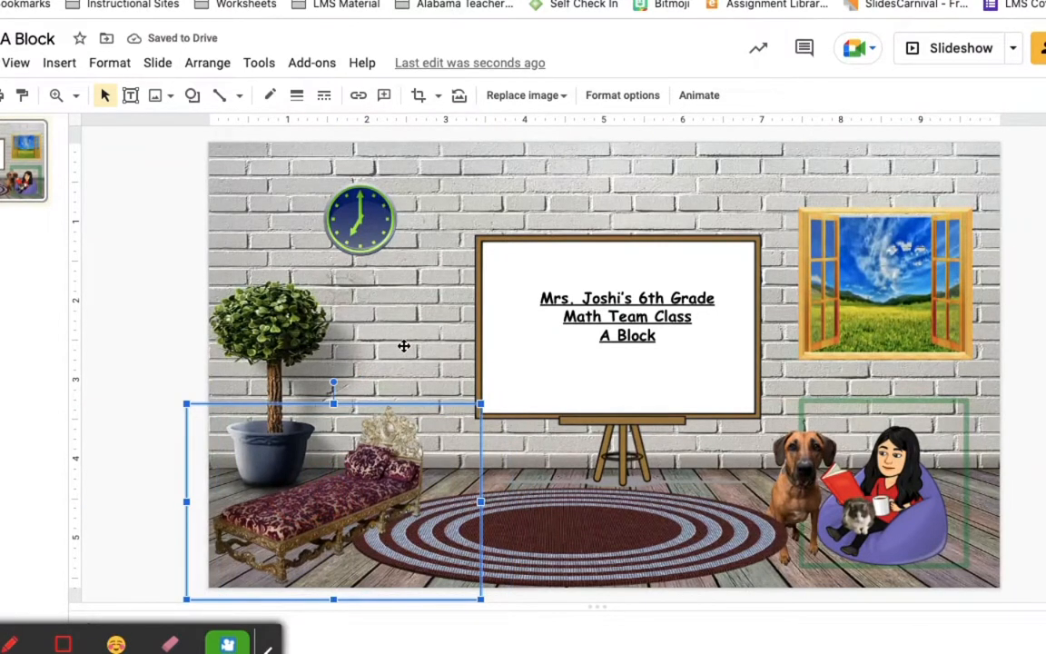
left_click(402, 384)
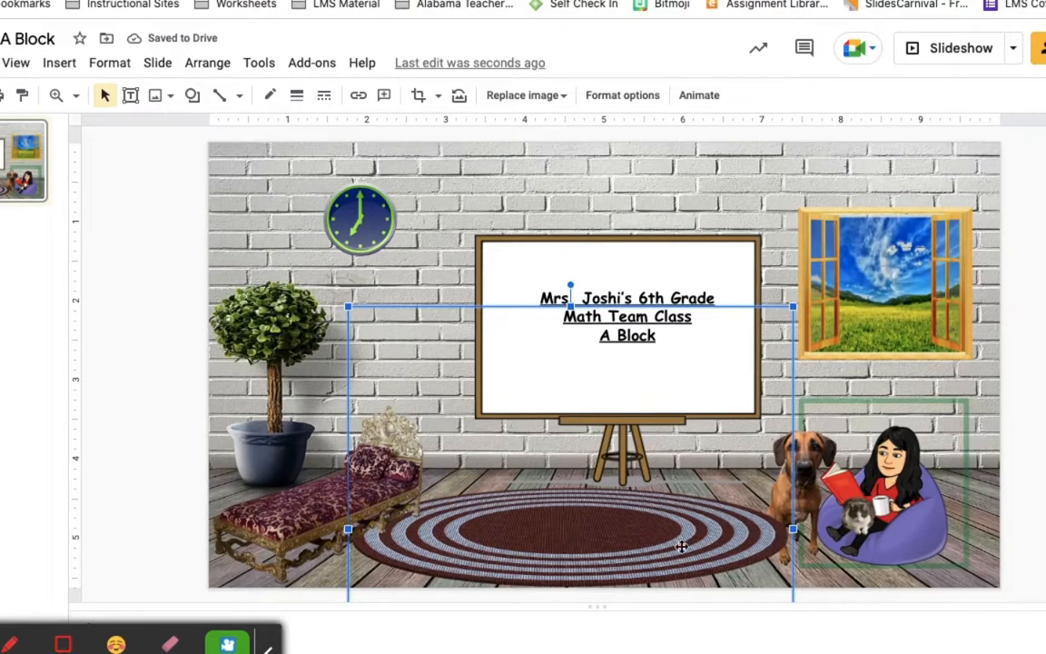
left_click(410, 181)
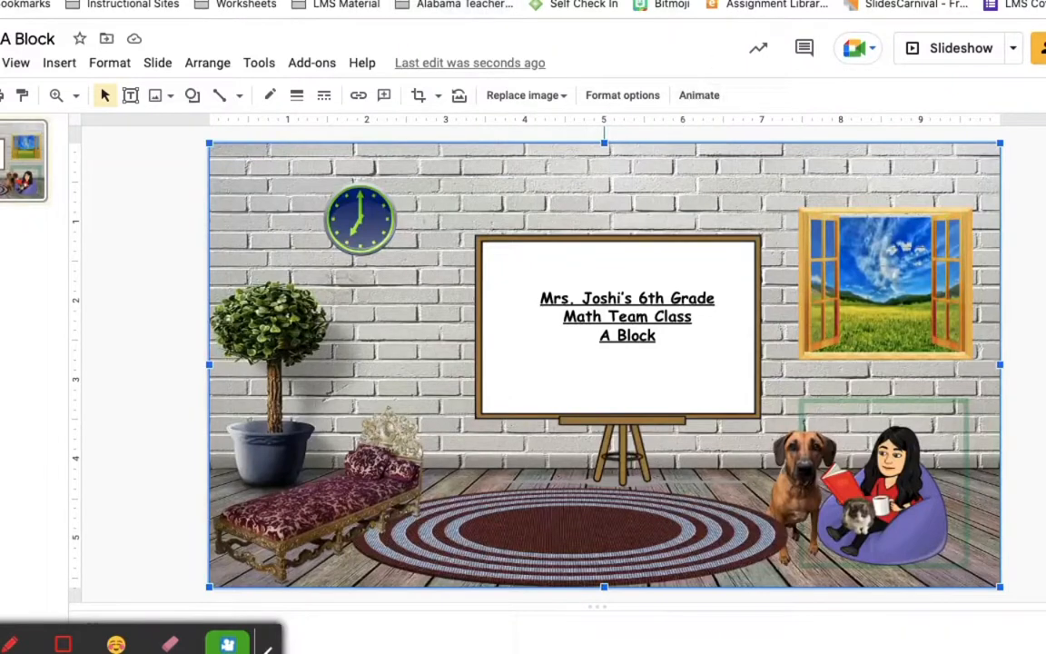
Open the teacher's school web page in a new browser tab to get its address, and return to the presentation
key("ctrl+t")
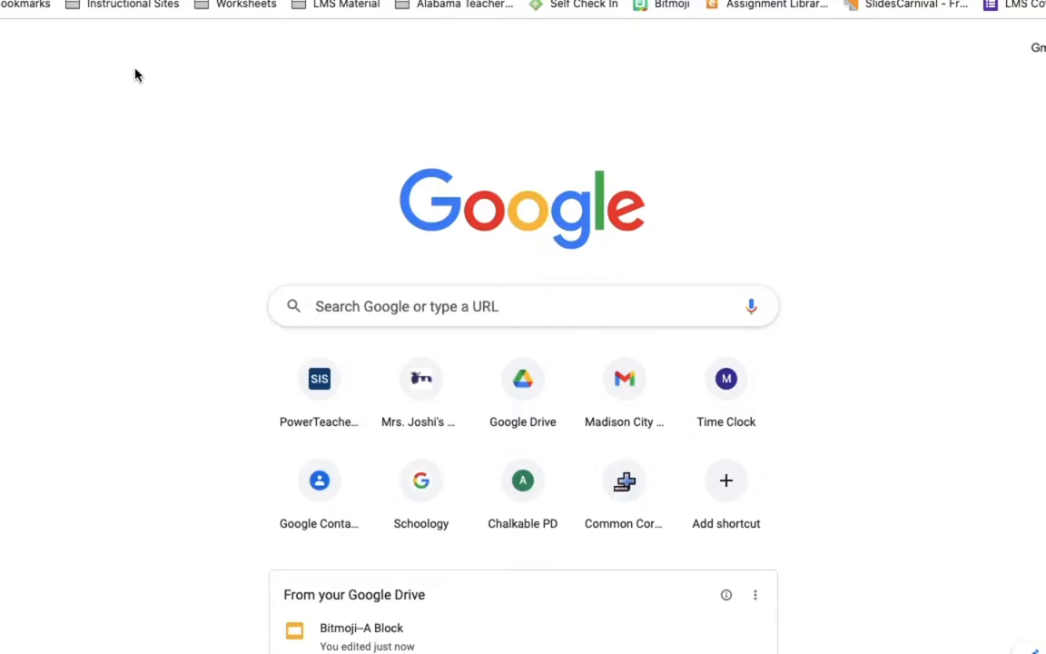
left_click(423, 385)
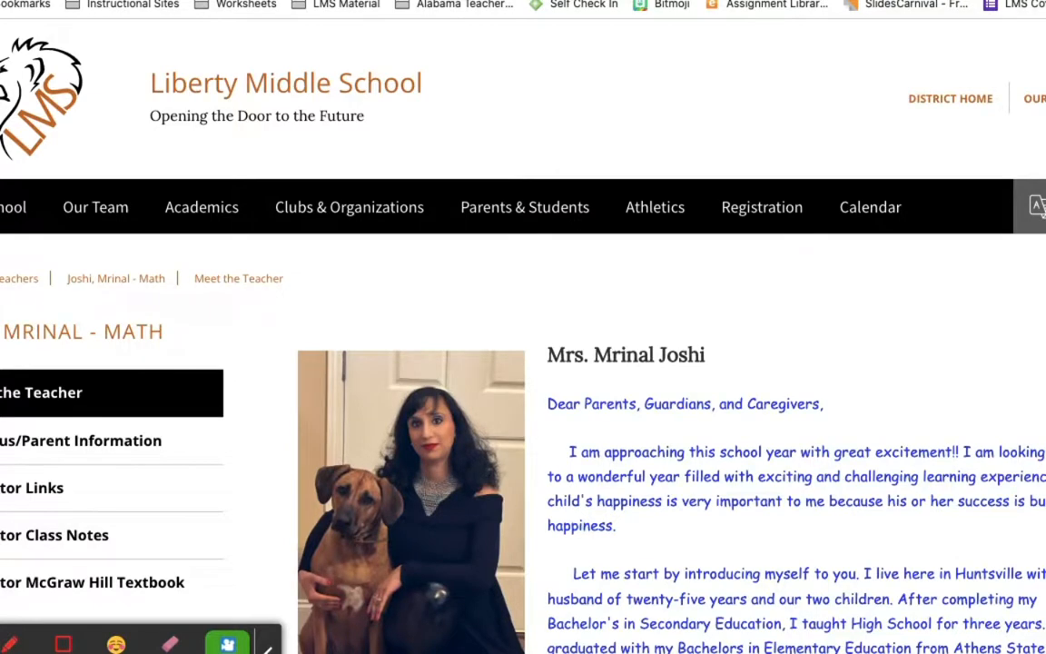
key("ctrl+shift+Tab")
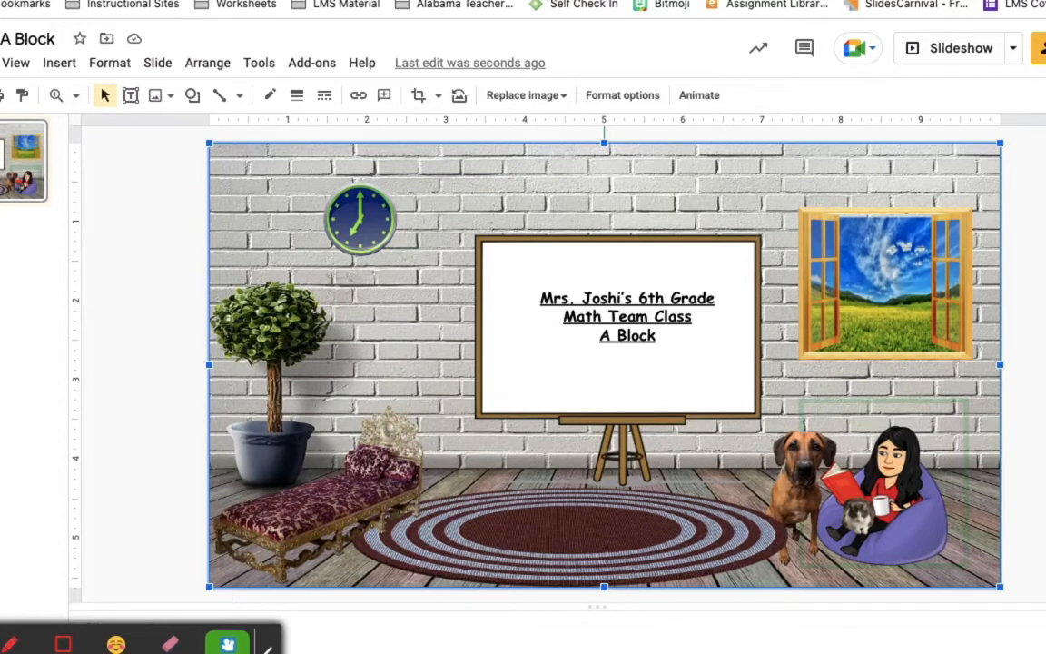
left_click(540, 297)
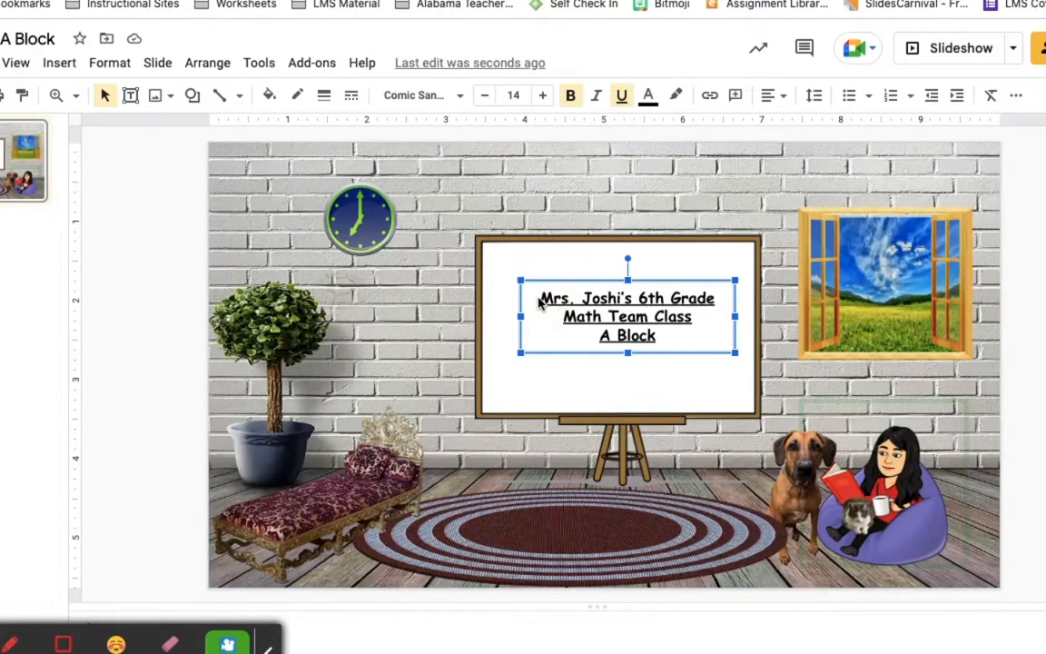
left_click_drag(541, 297, 654, 338)
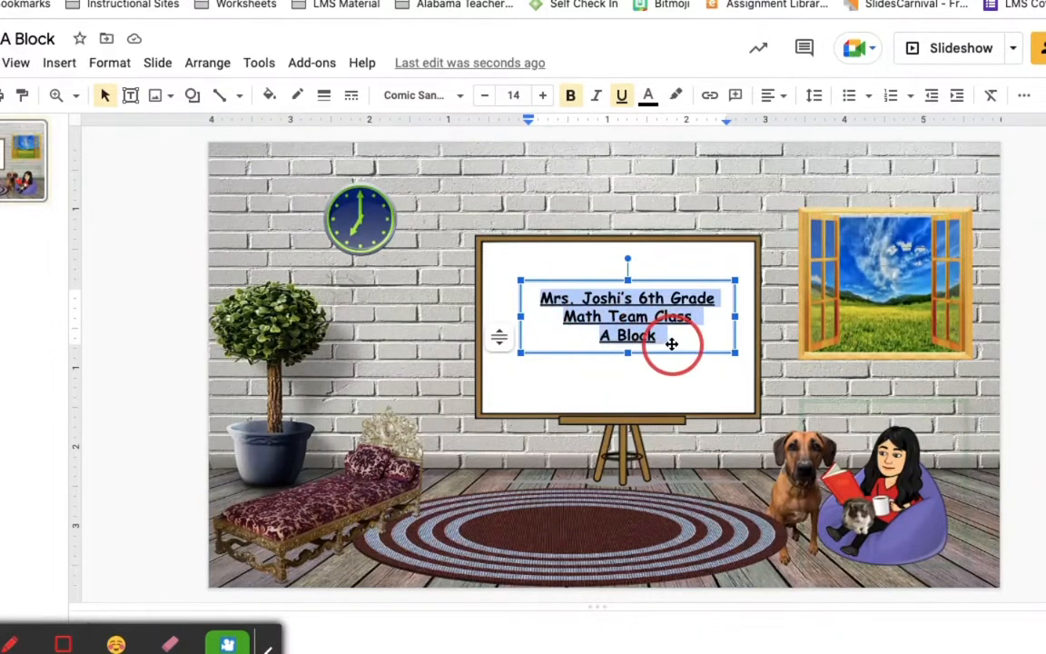
left_click(66, 65)
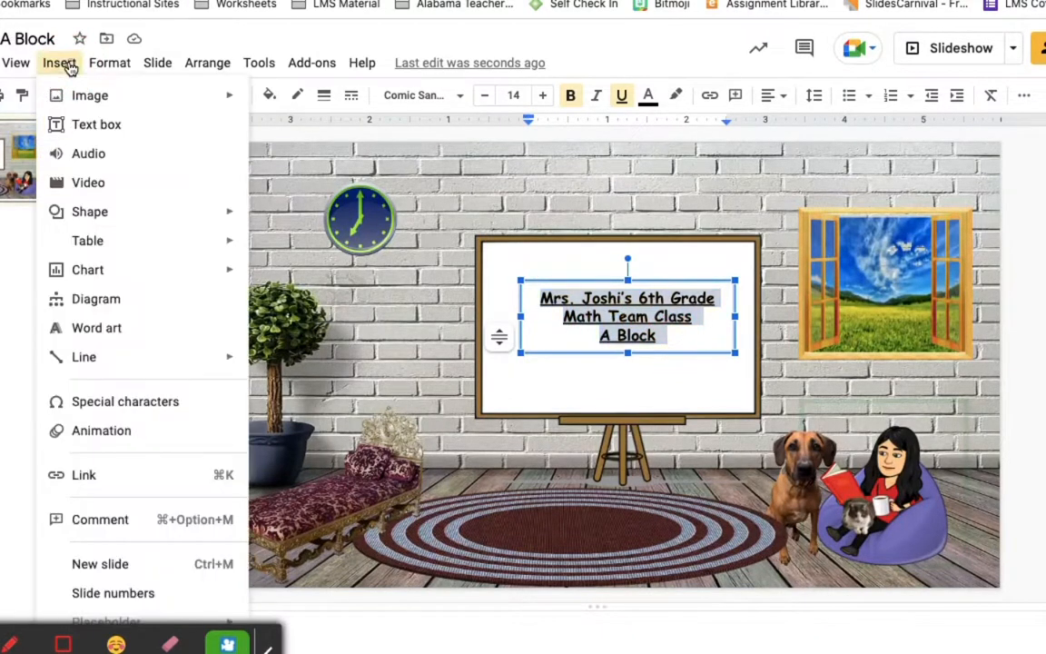
left_click(82, 479)
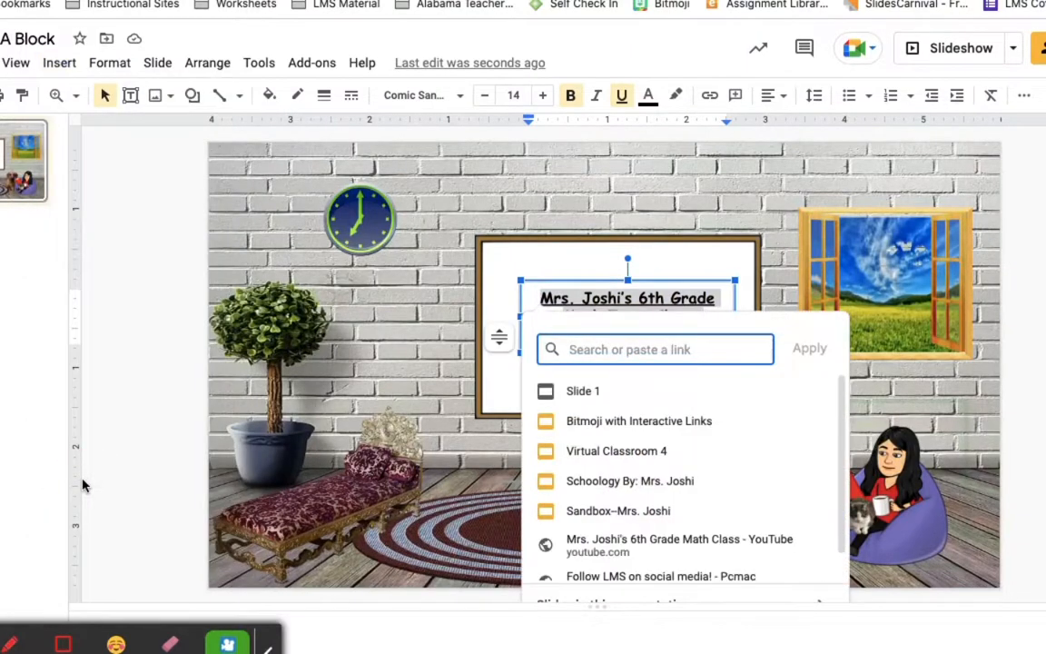
type("https://www.madisoncity.k12.al.us/domain/1054")
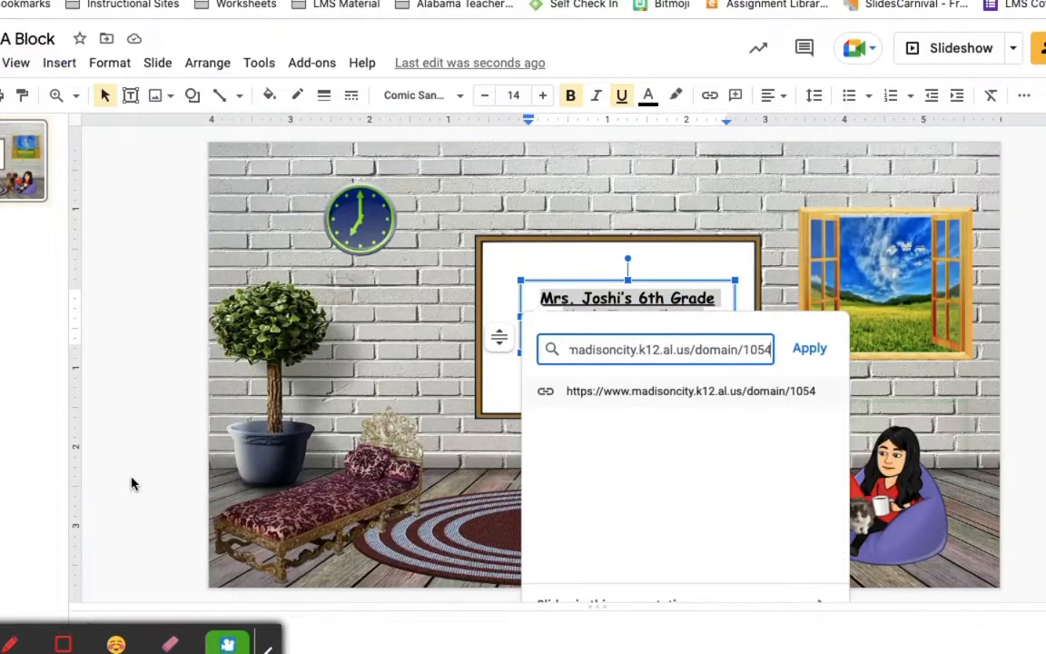
left_click(811, 348)
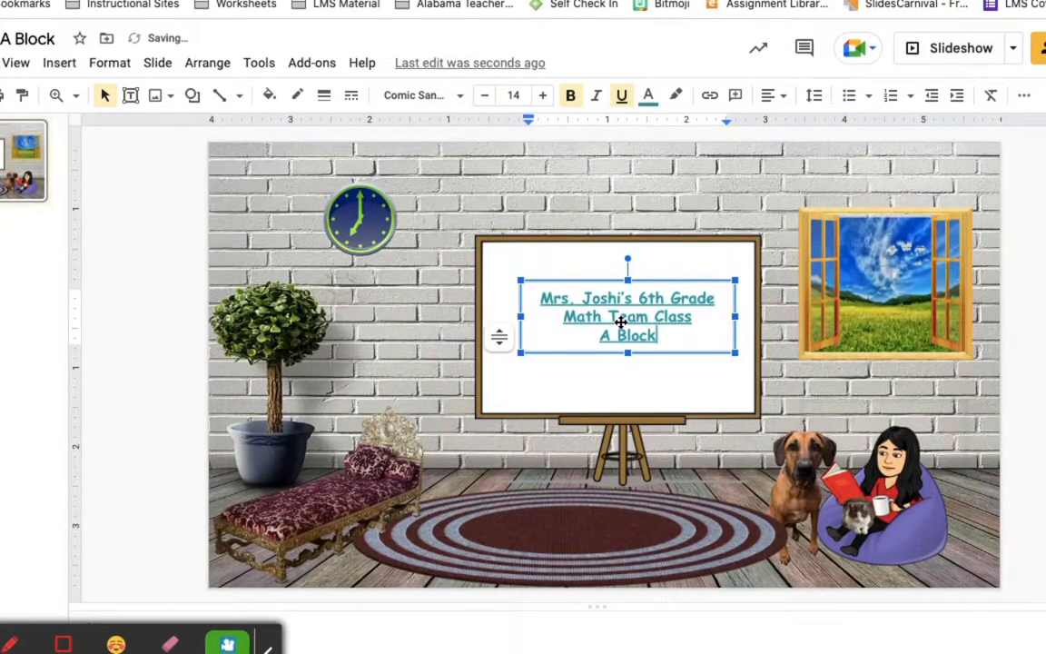
left_click(811, 565)
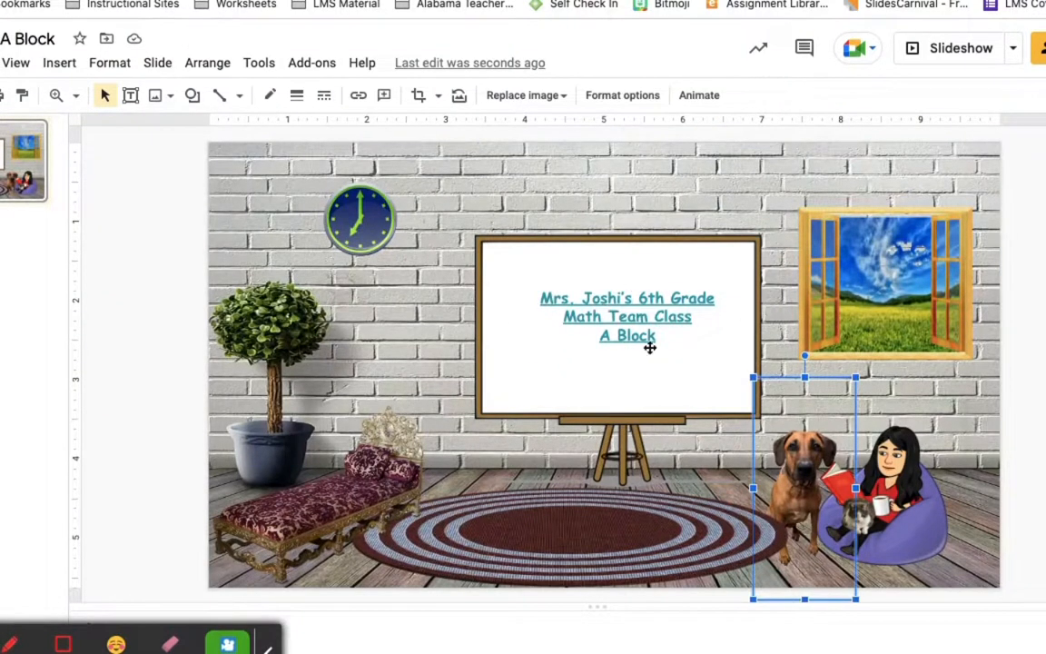
right_click(797, 478)
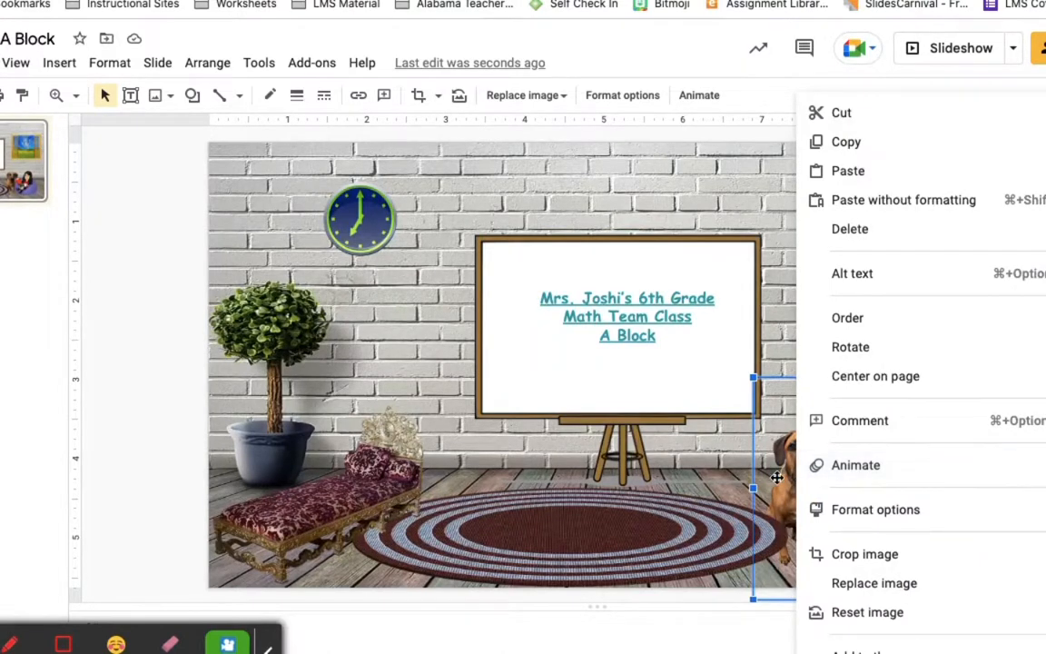
left_click(528, 484)
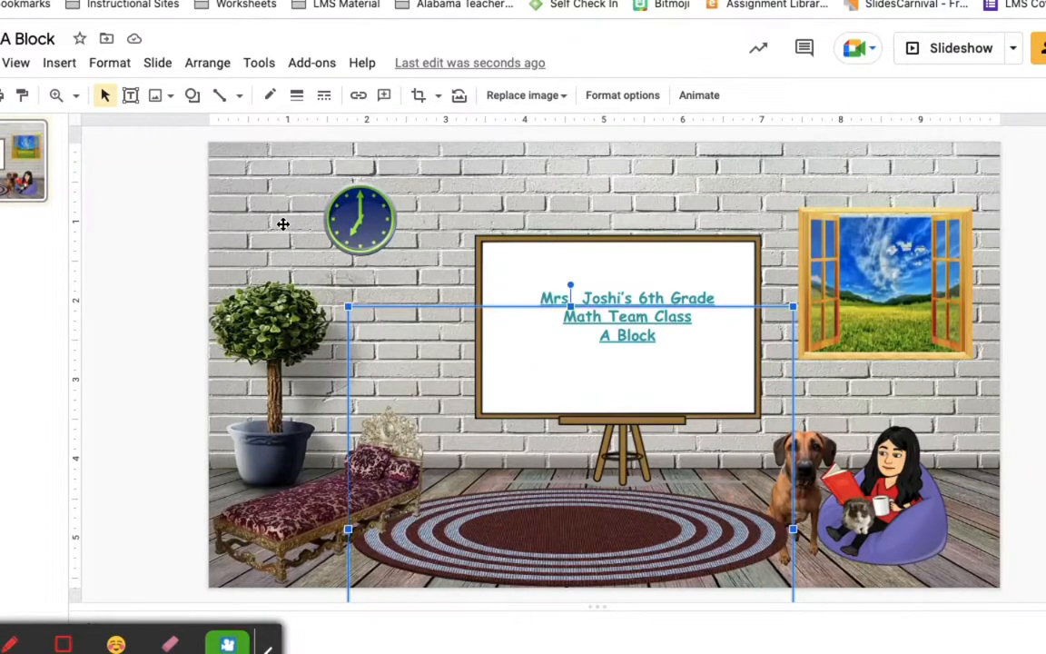
left_click(282, 225)
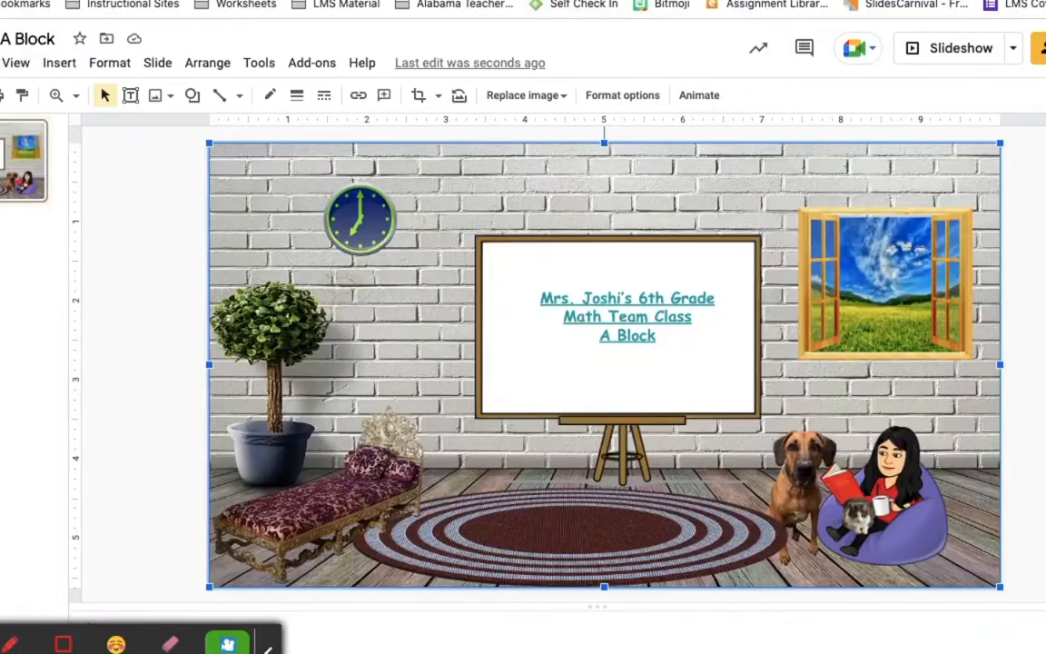
Switch to the Schoology Sandbox course, start a new page titled A Block and open the link settings for its body
key("ctrl+Tab")
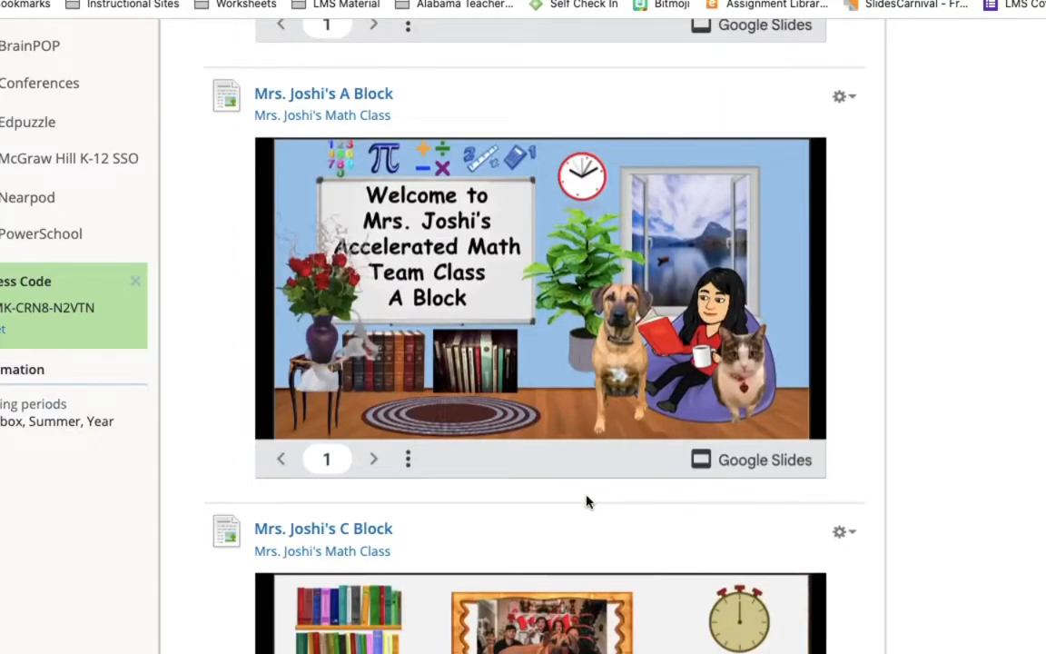
scroll(585, 501, "up", 7)
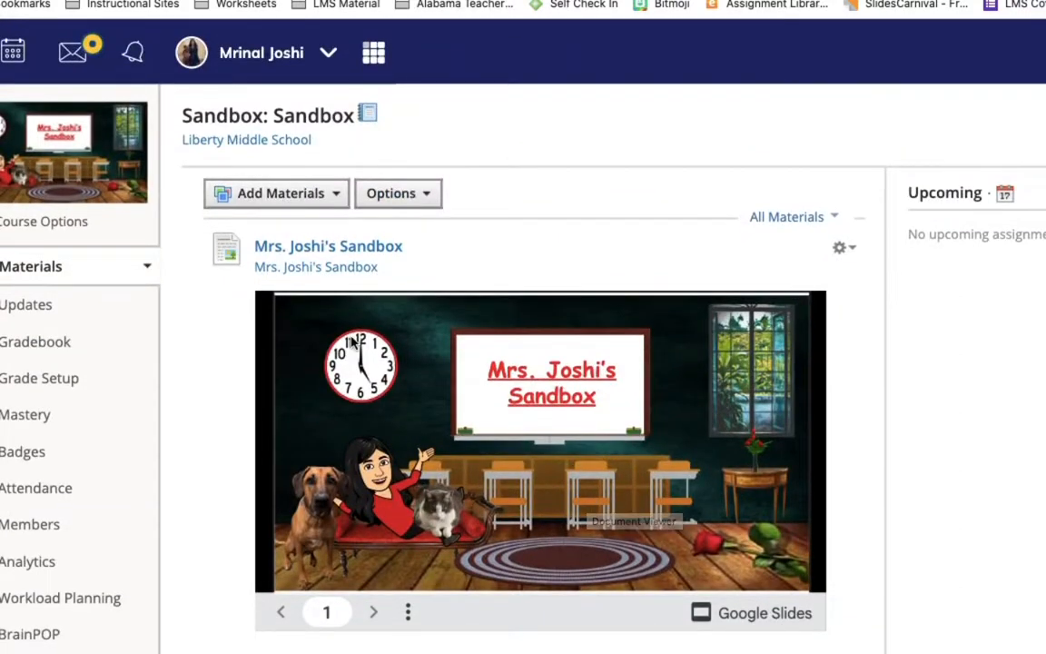
left_click(336, 196)
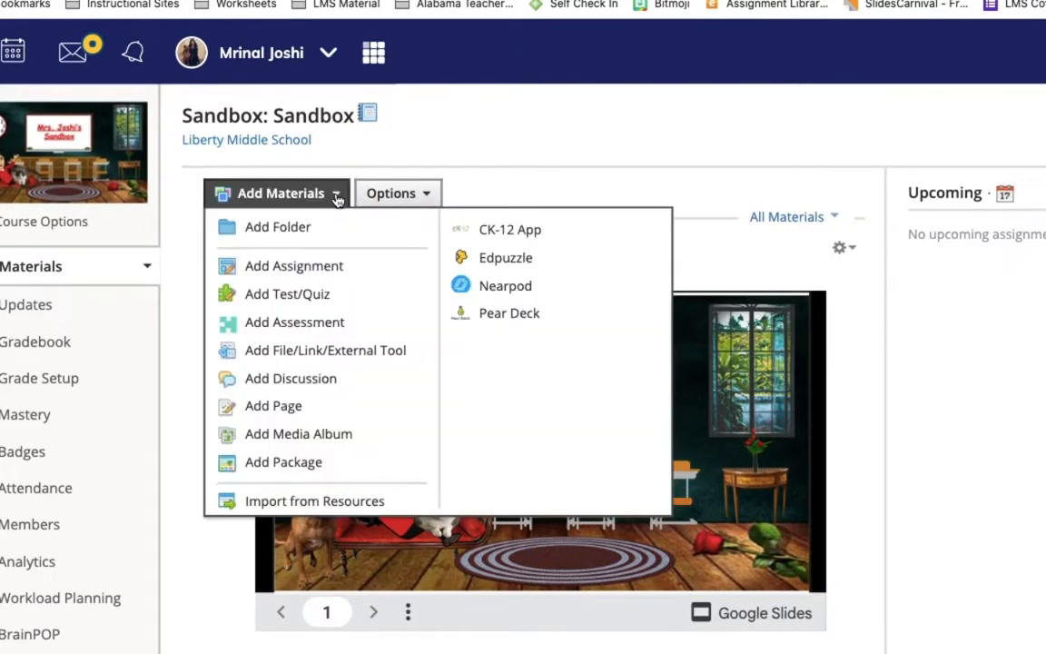
left_click(281, 410)
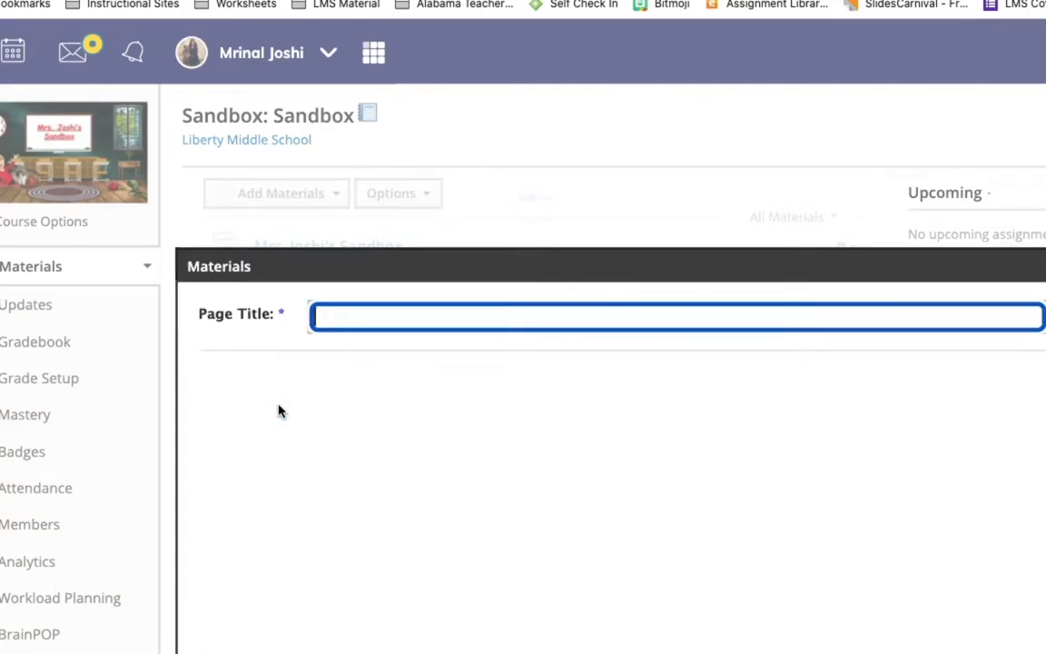
left_click(339, 316)
type("A Block")
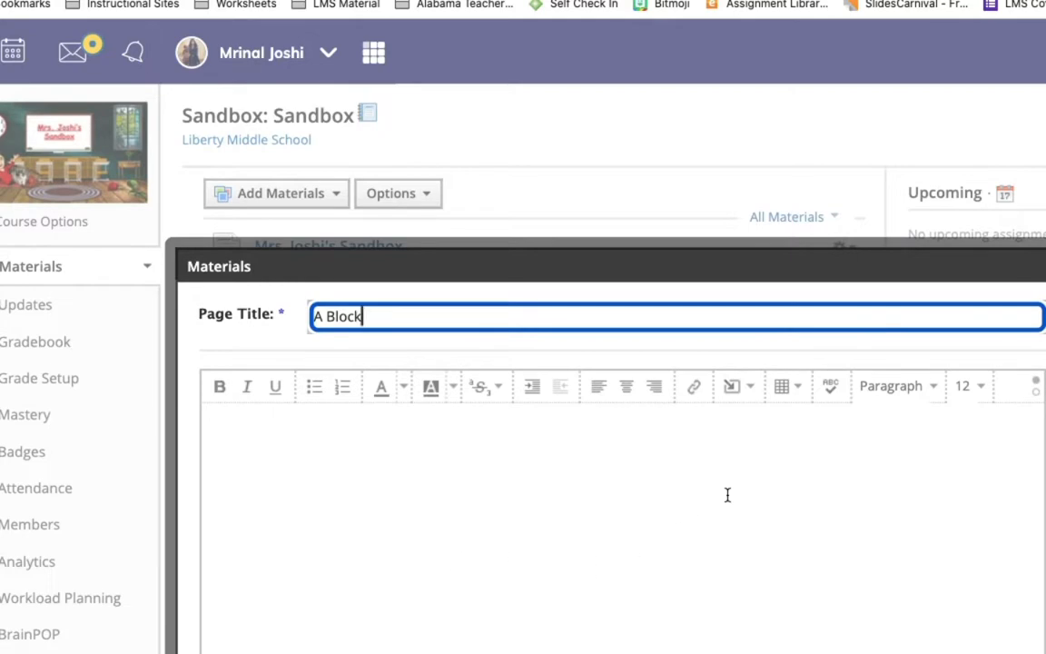
left_click(695, 389)
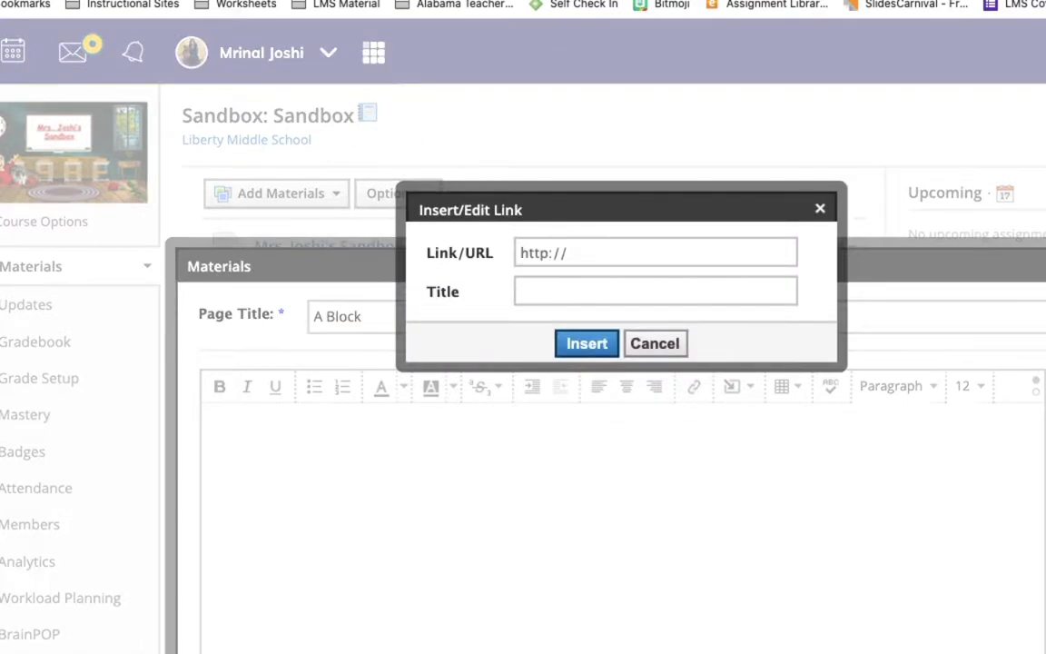
Return to the Google Slides presentation, publish it to the web with the default settings and copy the published link
key("ctrl+Tab")
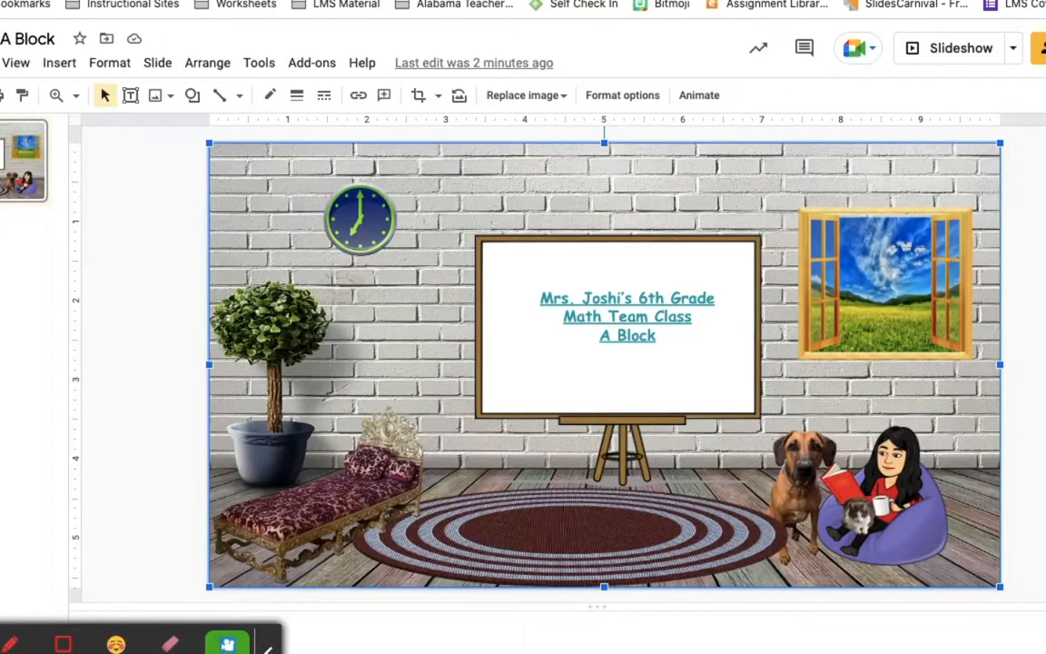
left_click(0, 62)
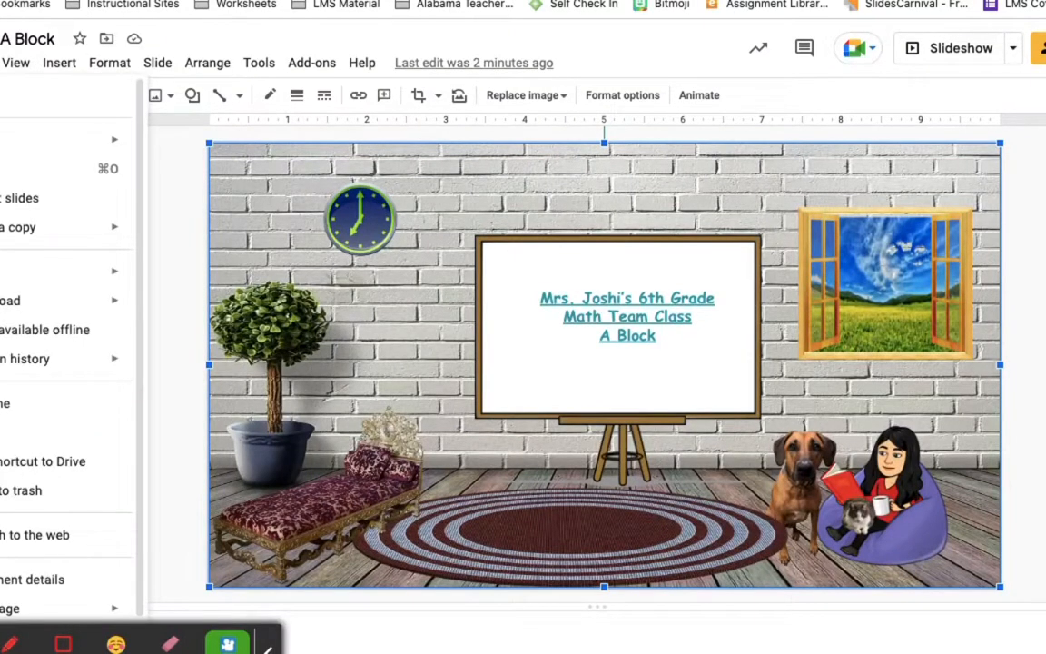
left_click(16, 542)
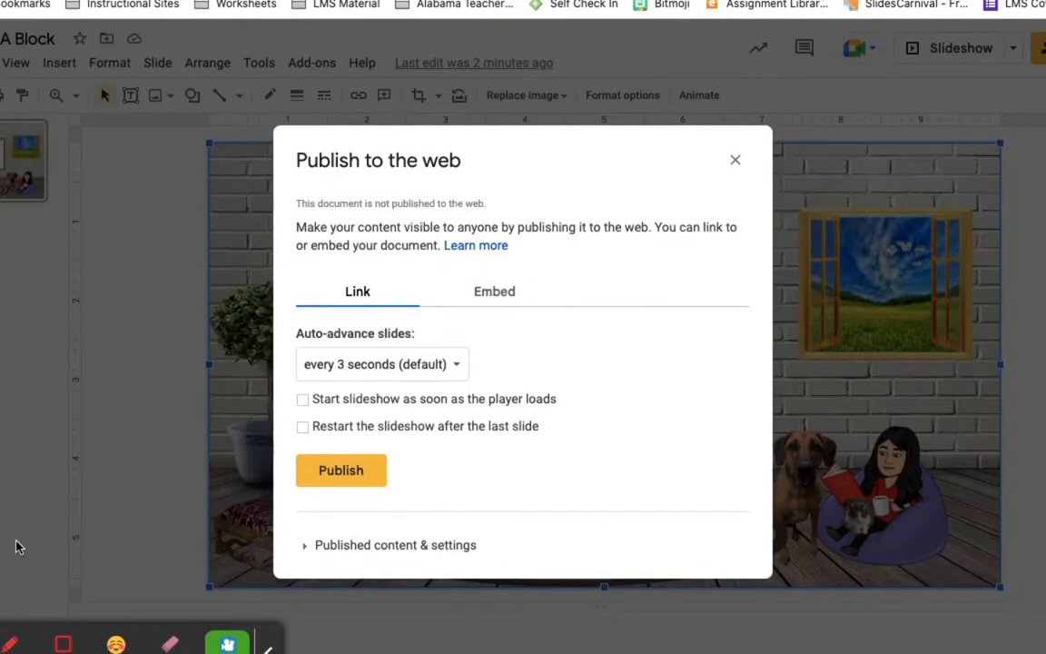
left_click(342, 472)
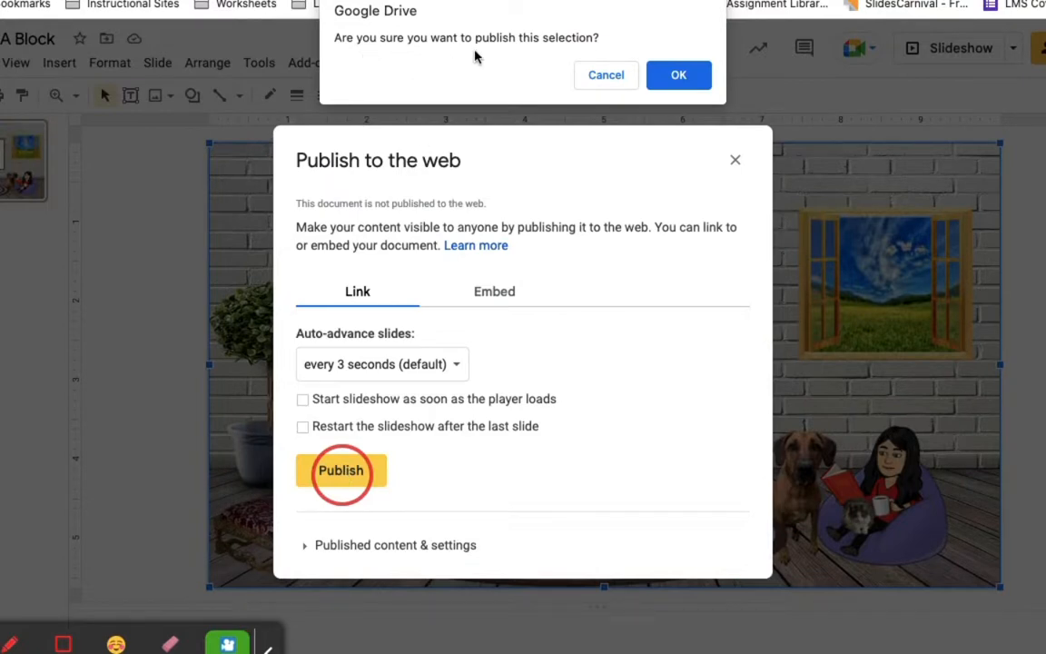
left_click(690, 85)
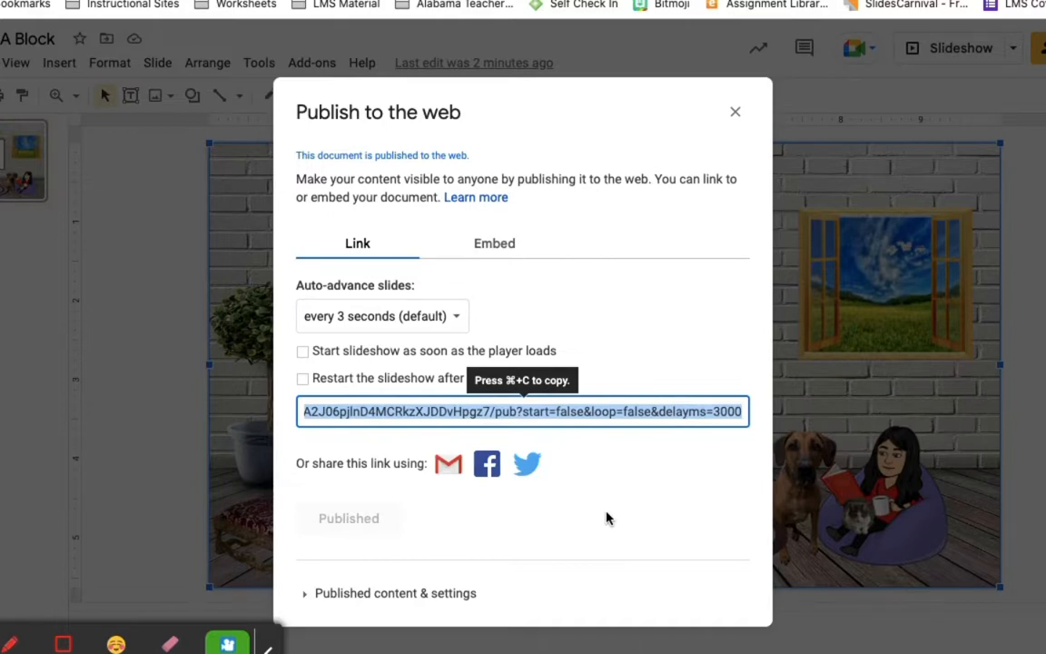
key("super+c")
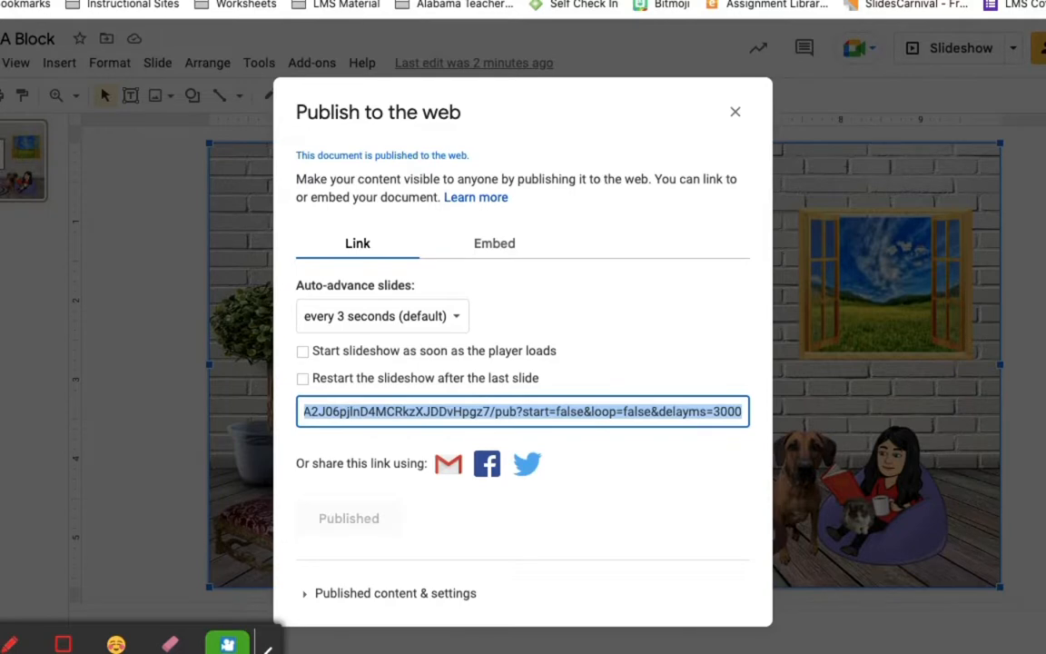
Back in Schoology, insert a link to the published presentation in the page body with the title A Block
left_click(99, 1)
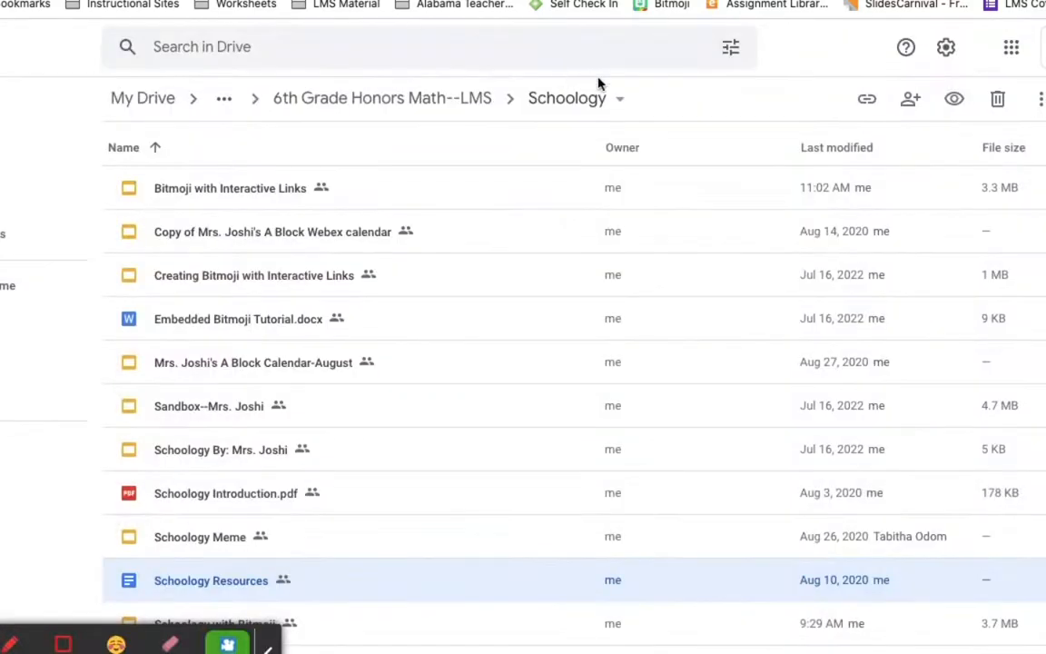
left_click(543, 1)
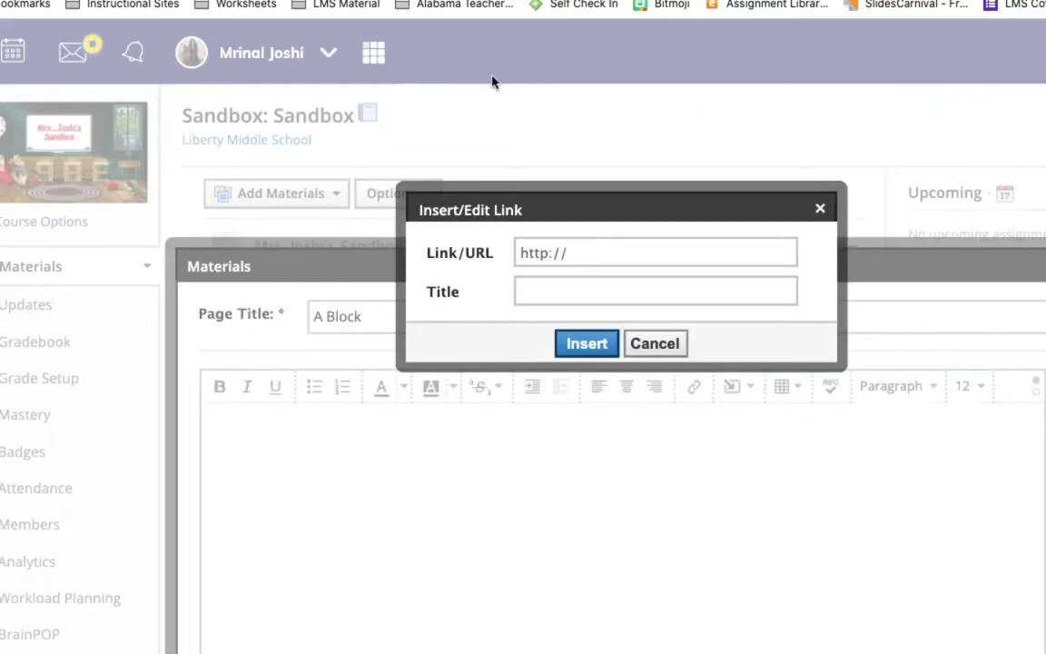
left_click(615, 258)
left_click(521, 252)
left_click_drag(521, 250, 595, 249)
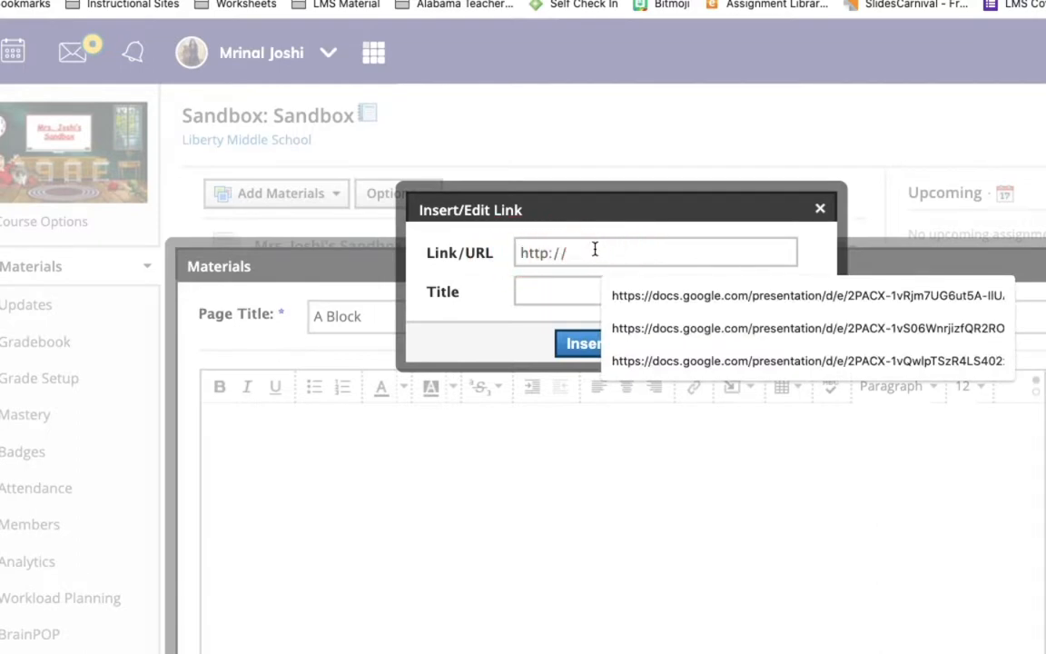
key("ctrl+v")
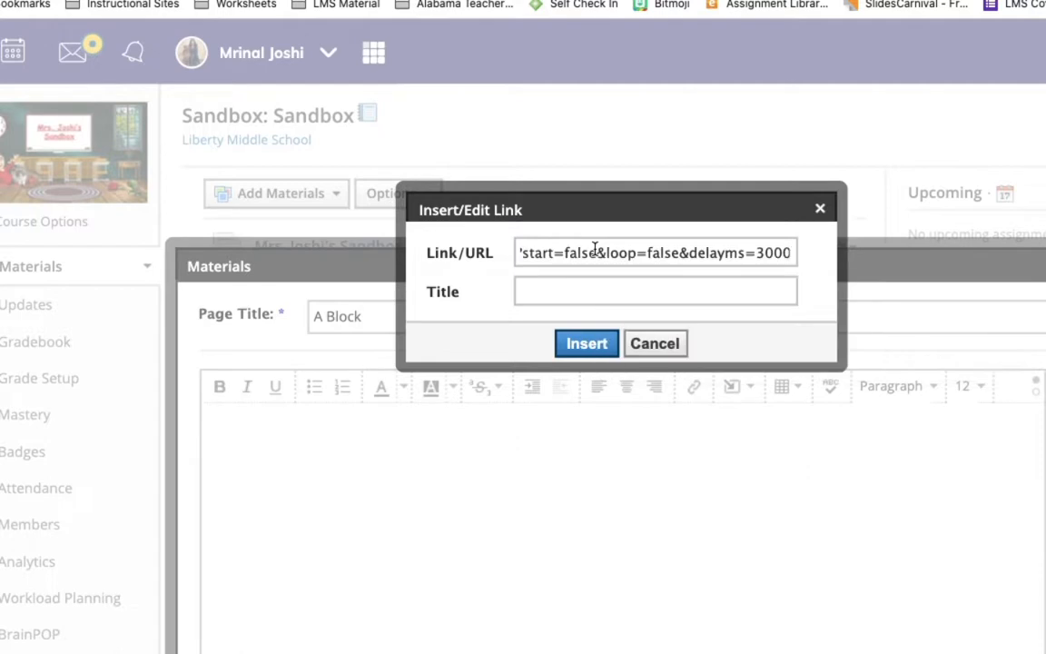
left_click(551, 298)
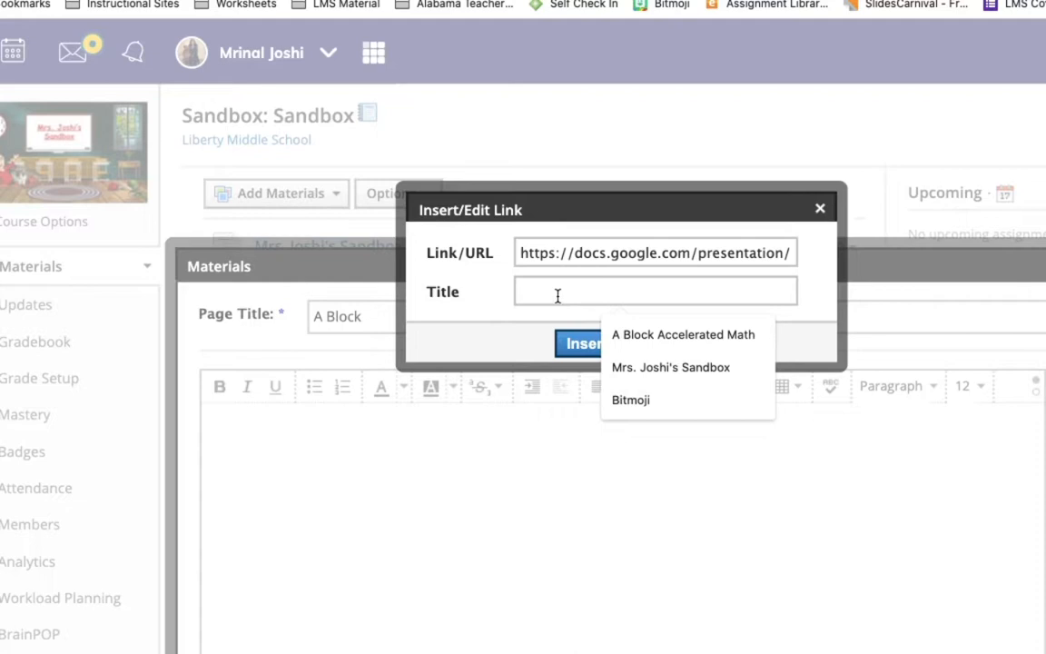
type("A B")
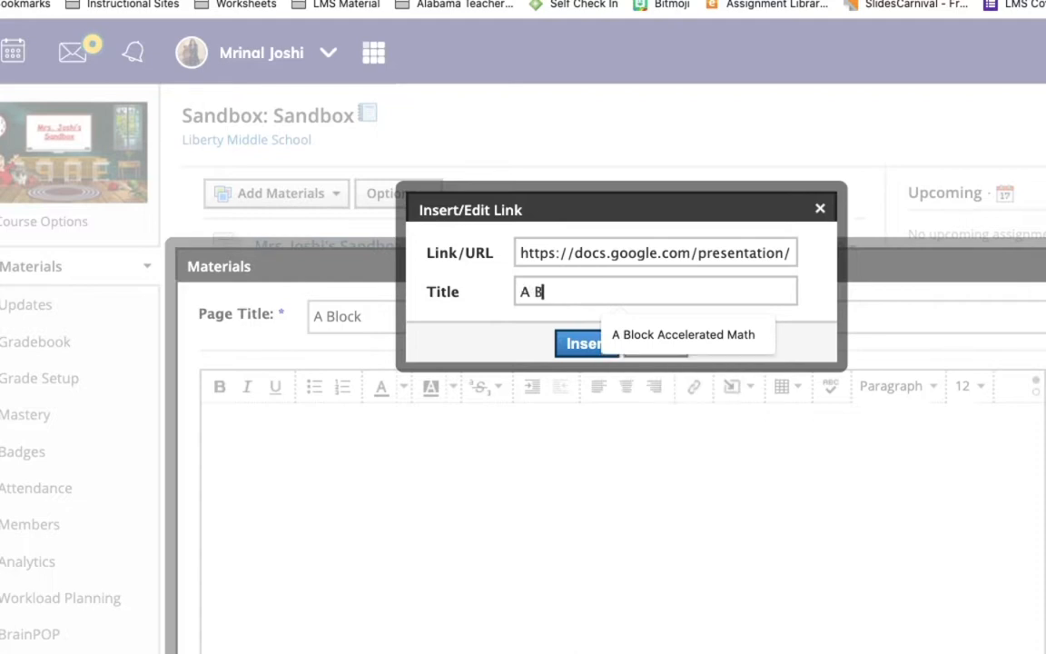
type("lock")
left_click(584, 344)
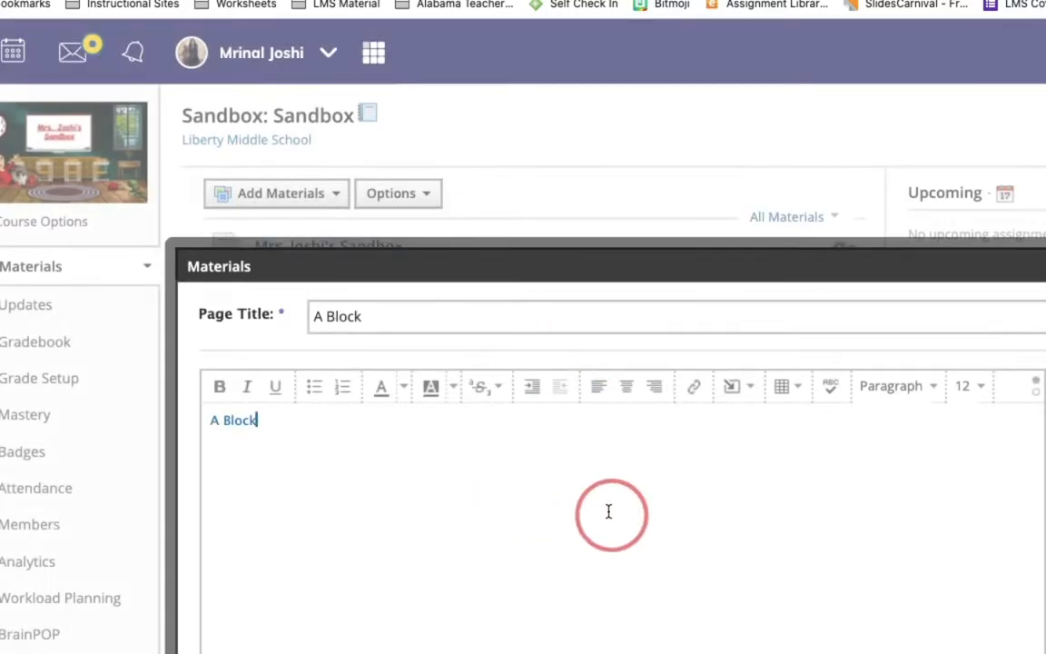
Find the Bitmoji--A Block presentation through the Google Drive resource app and import it into the page as an embed
left_click(742, 398)
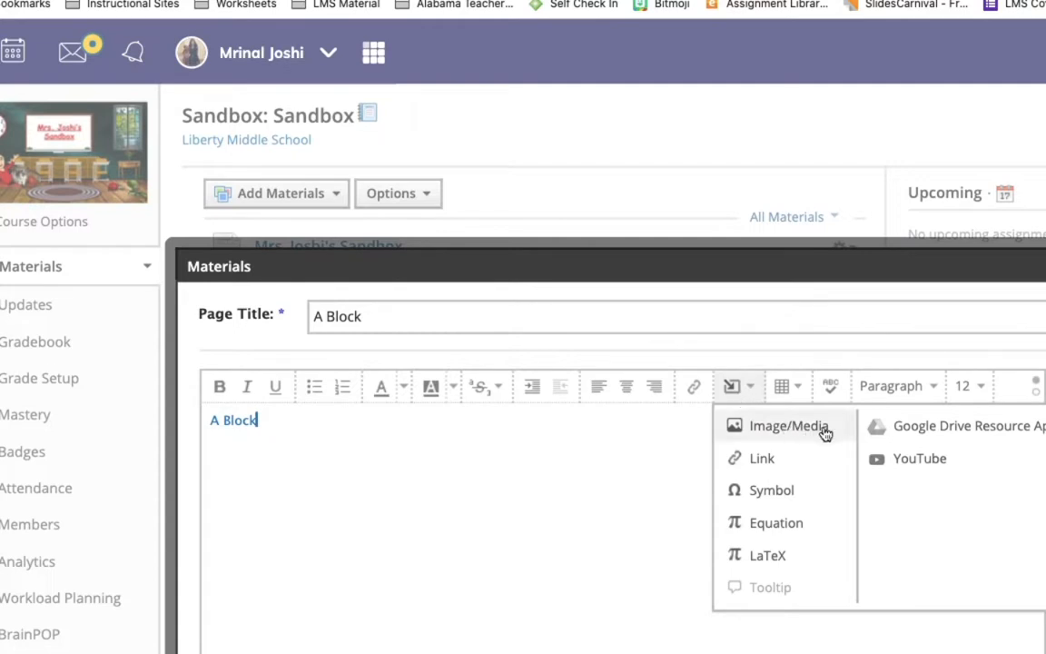
left_click(926, 429)
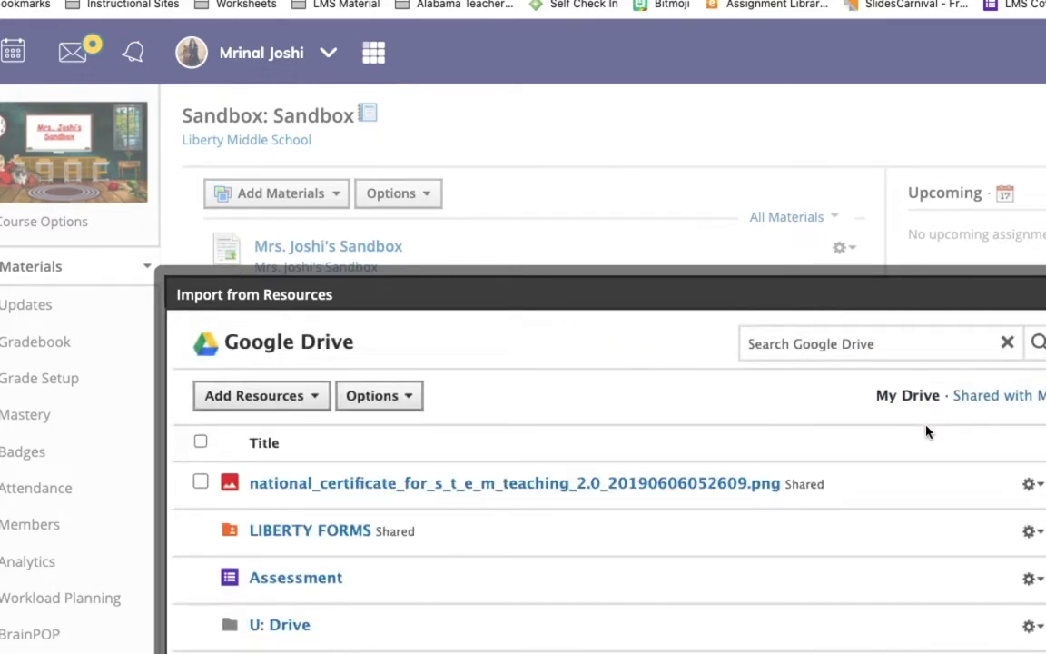
left_click(791, 341)
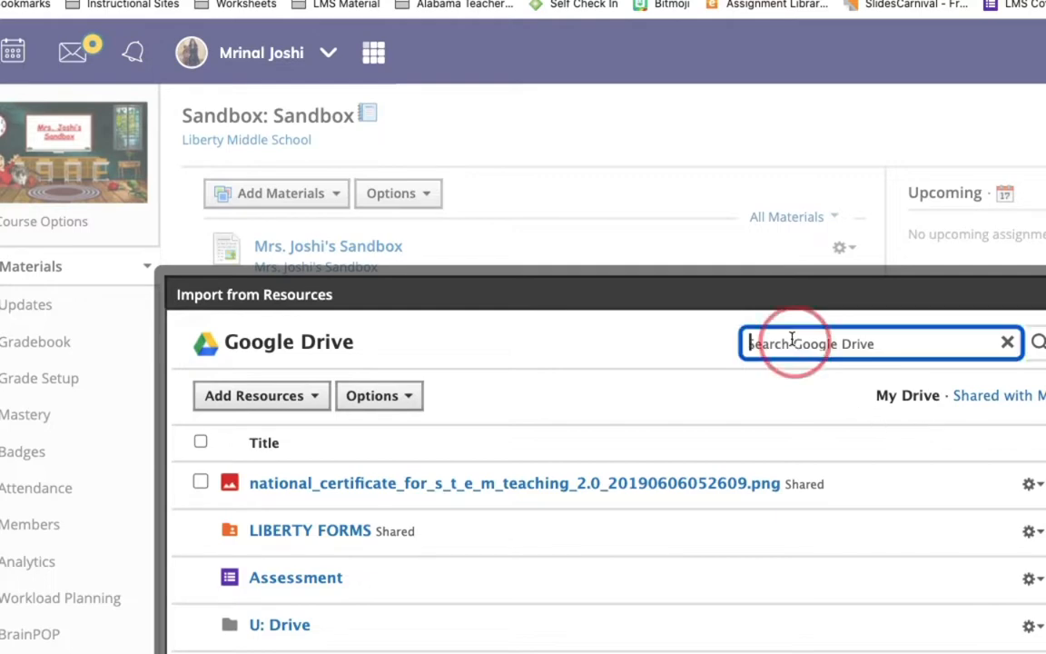
type("bitmoji")
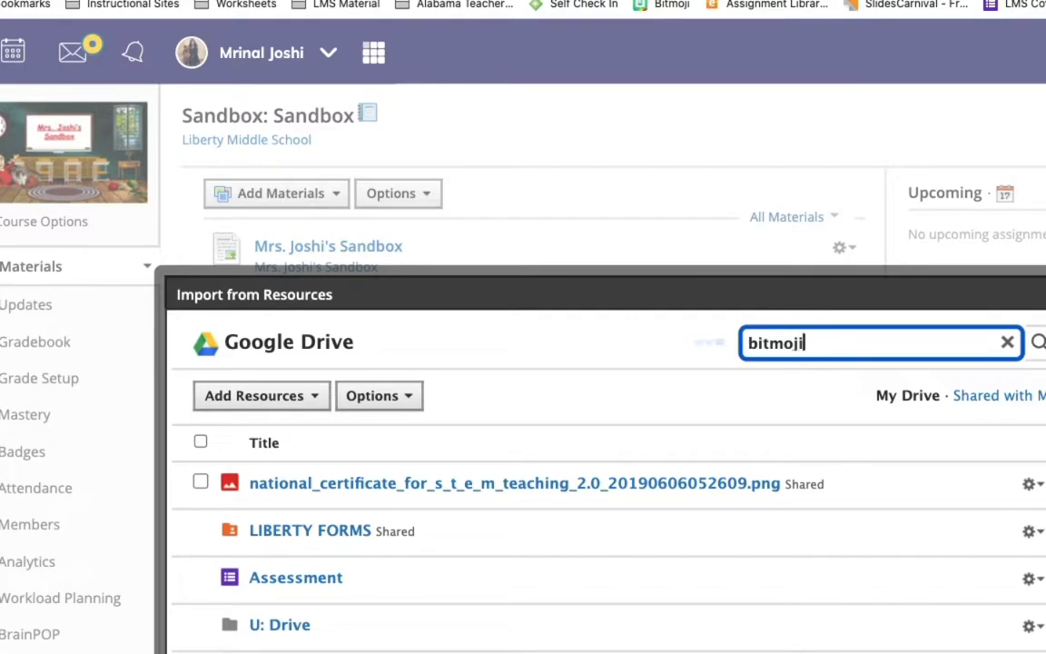
type("--")
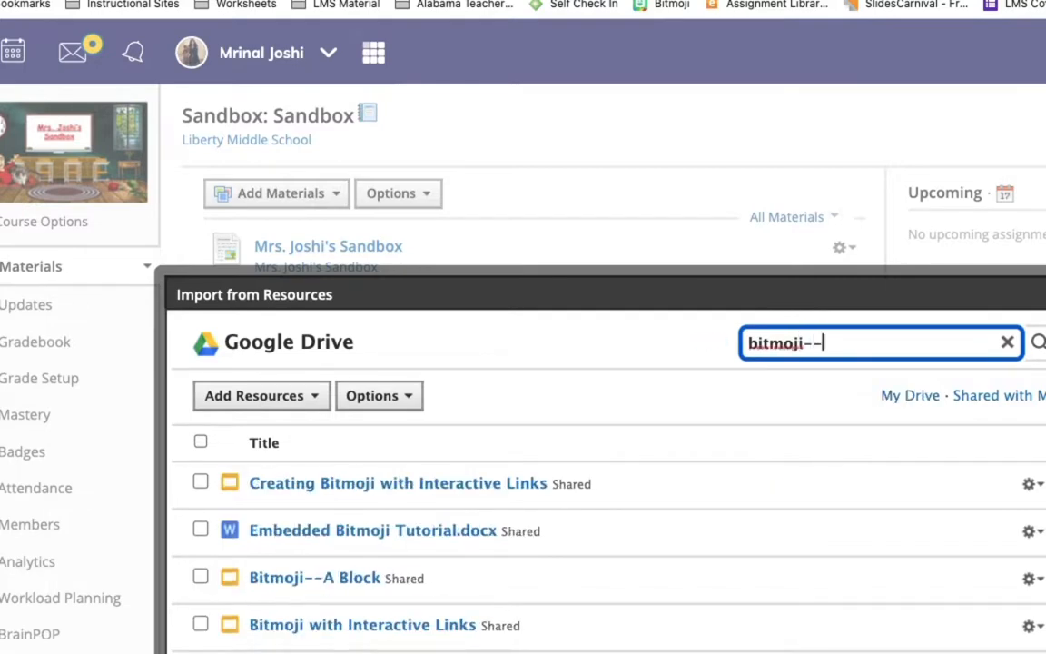
type("A Block")
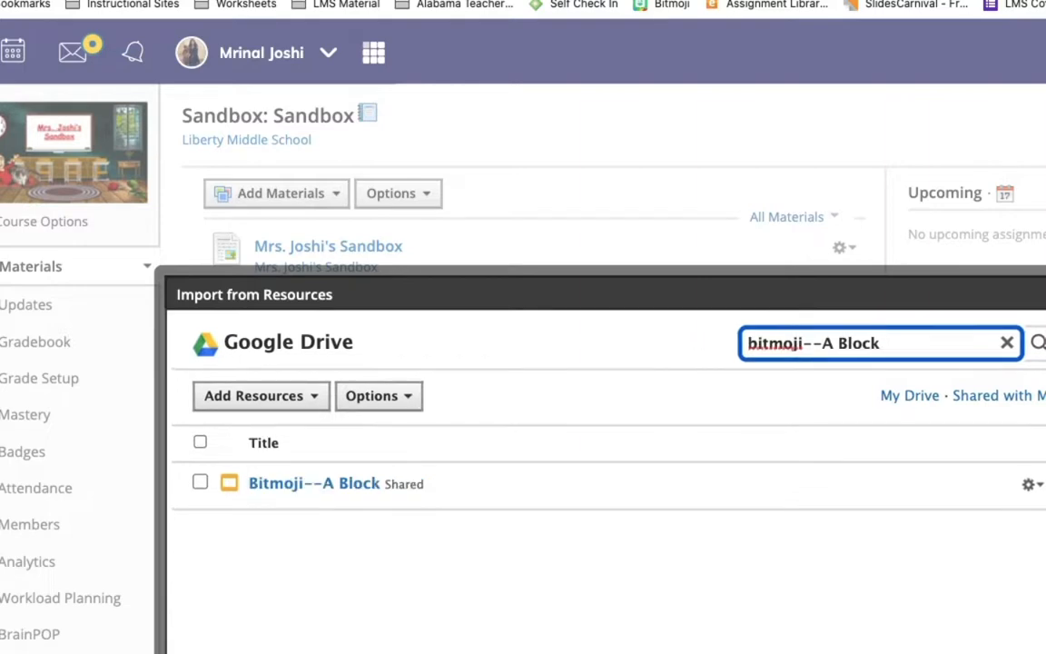
left_click(200, 484)
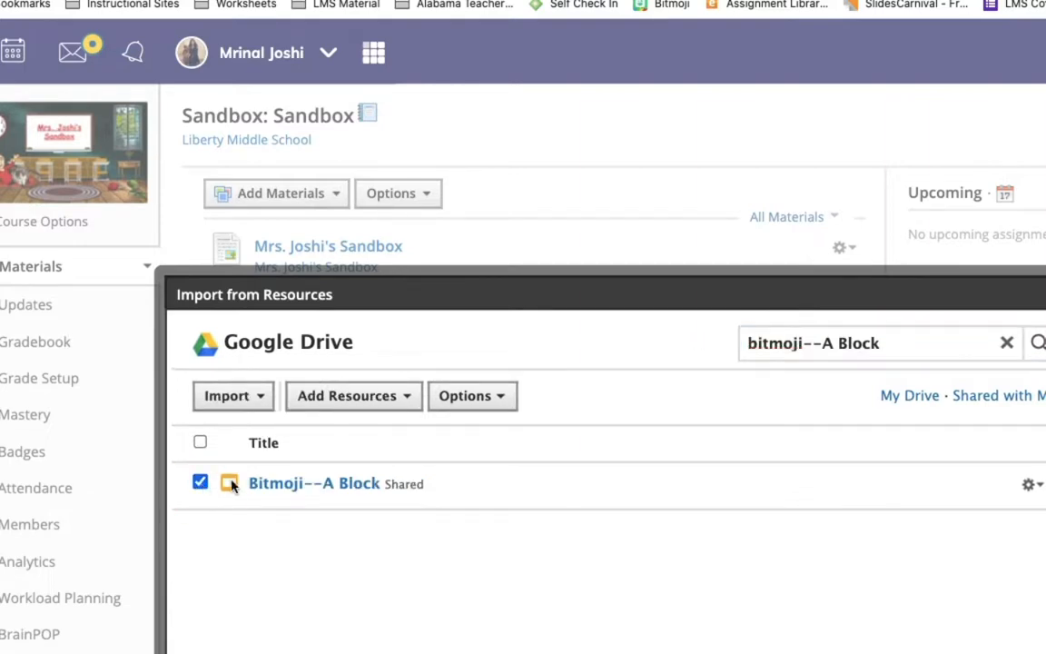
left_click(261, 399)
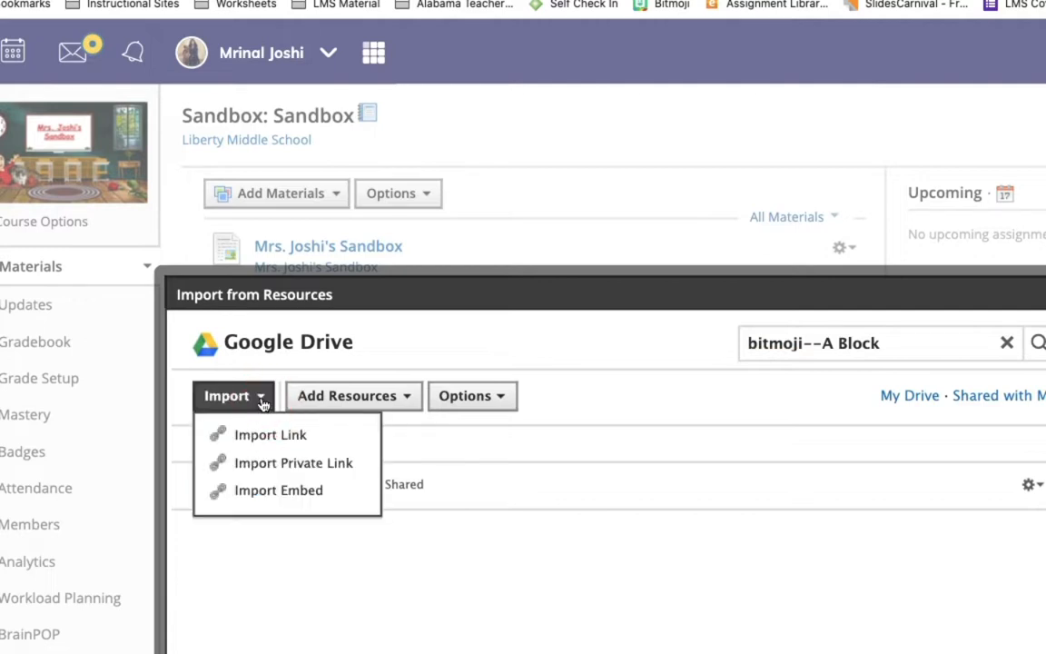
left_click(261, 495)
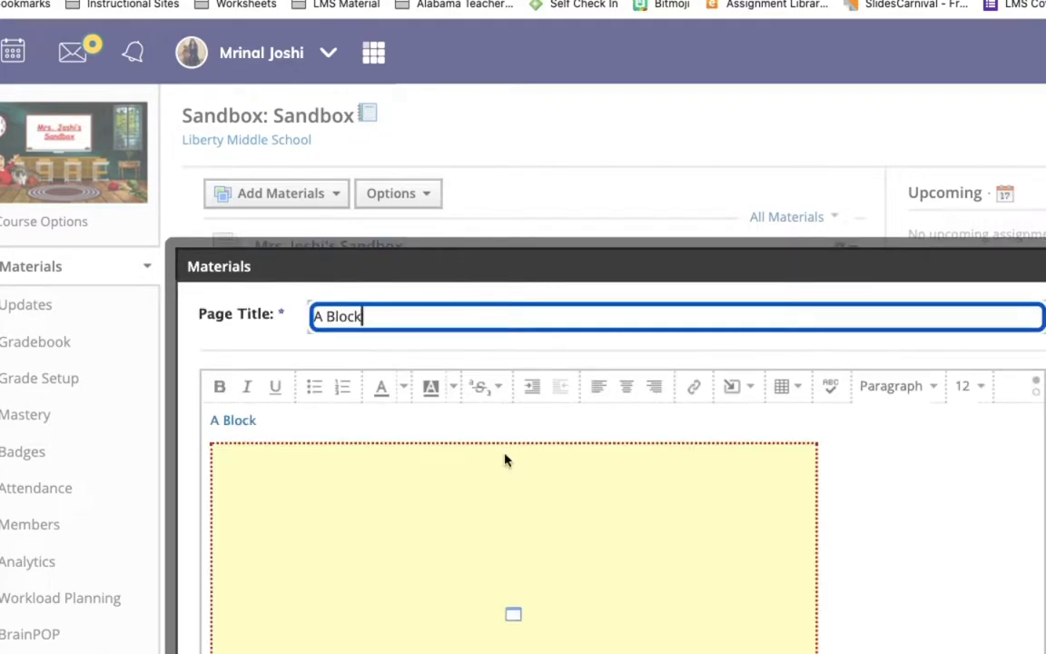
Show the page body as HTML source, set the page to display inline and create it
left_click(1036, 392)
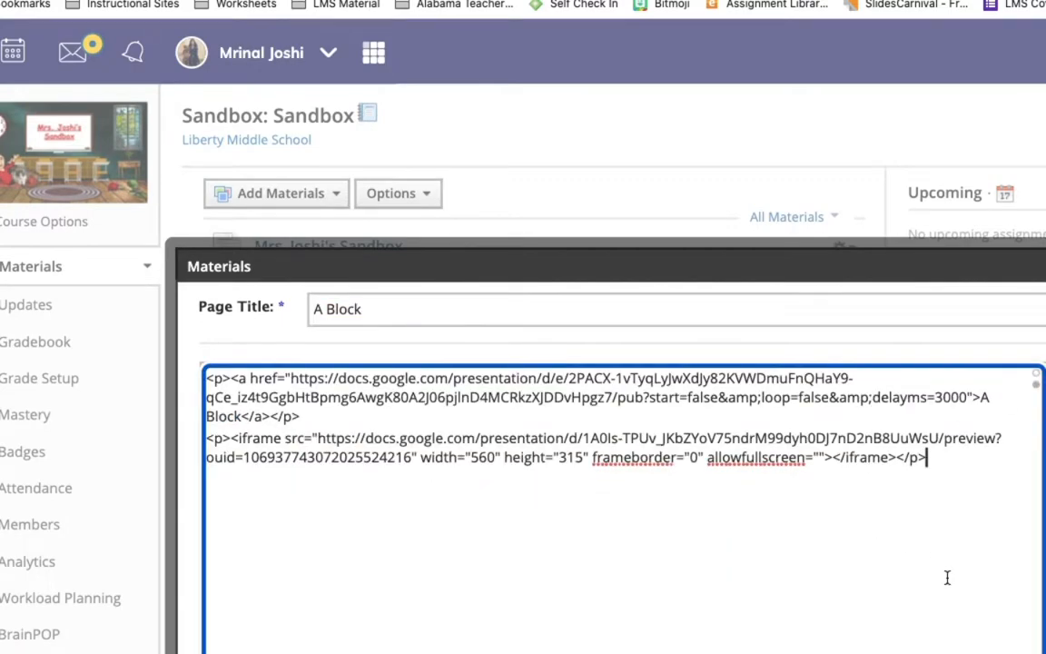
scroll(941, 569, "down", 10)
scroll(944, 589, "up", 2)
scroll(944, 588, "up", 2)
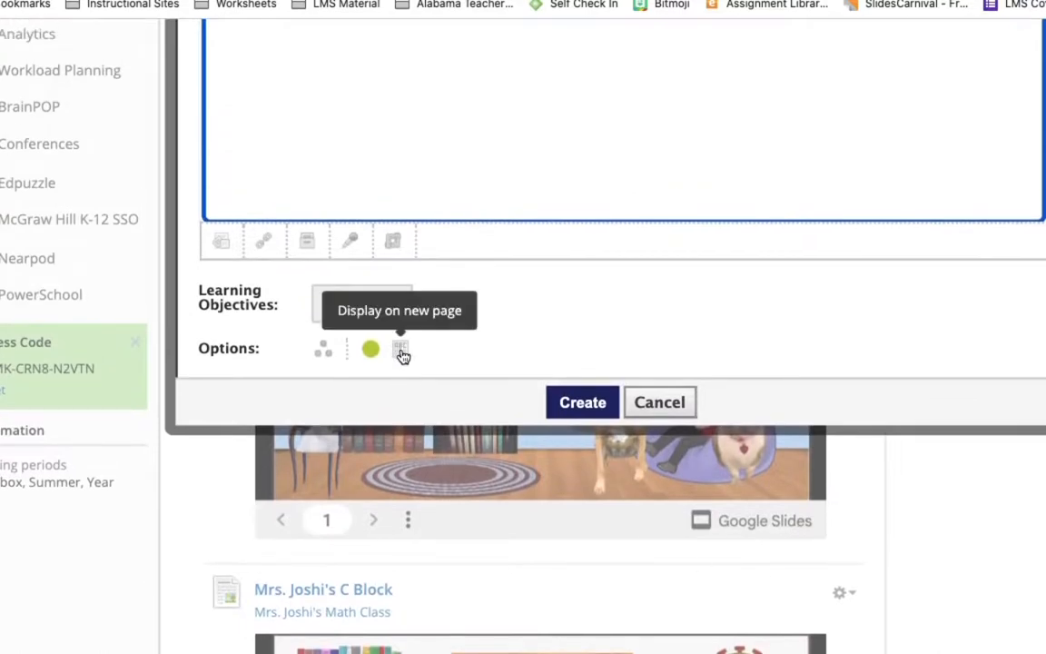
left_click(401, 353)
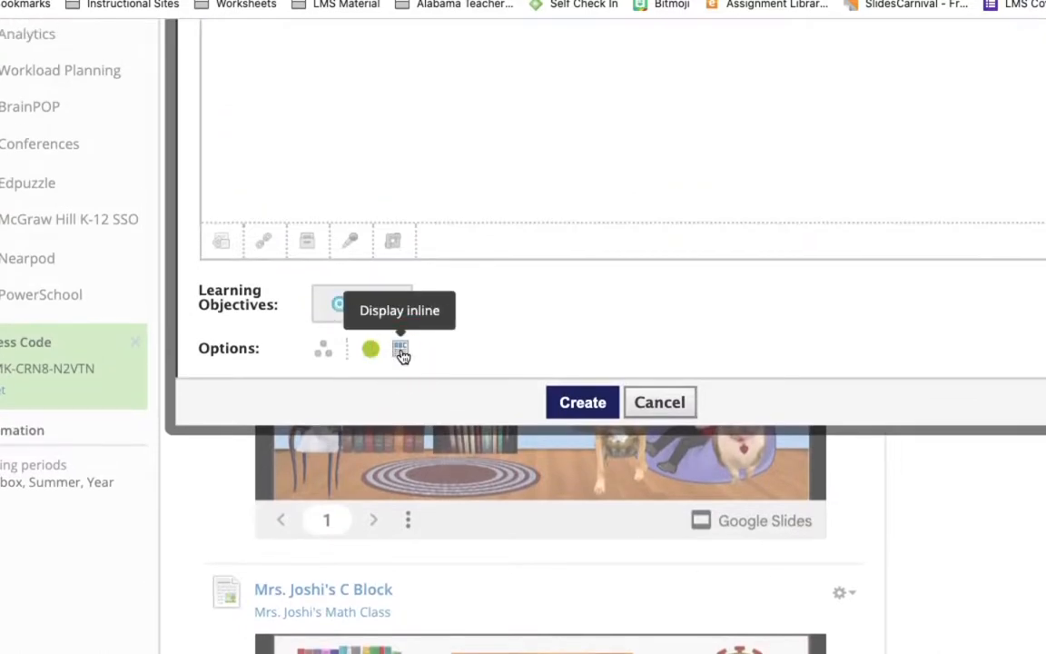
left_click(590, 411)
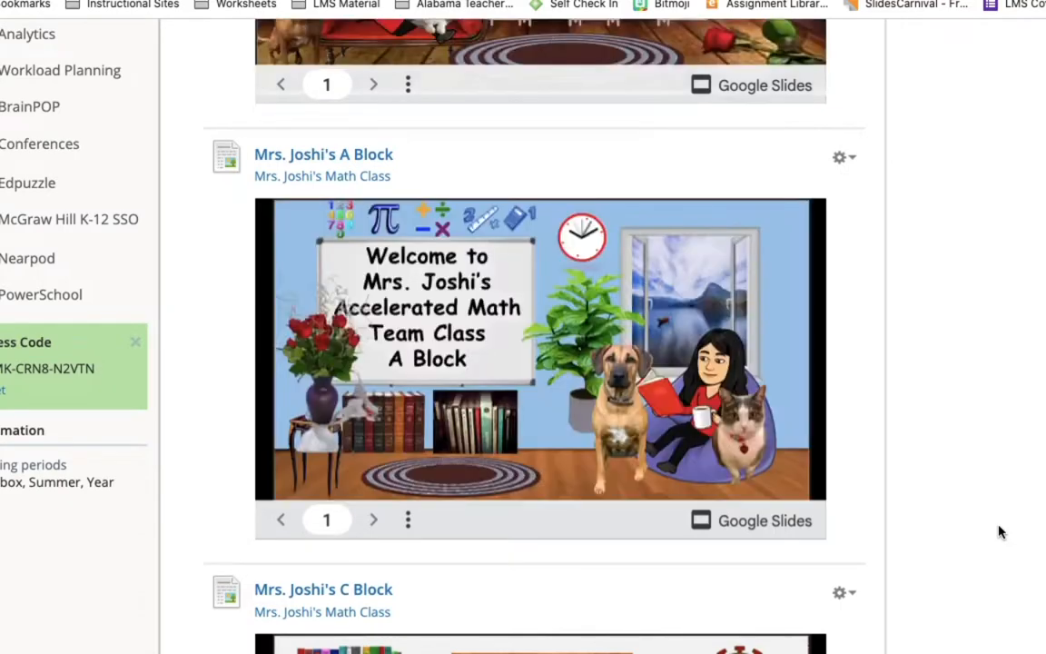
Find the new A Block page at the end of the course materials and test the whiteboard link in its embedded classroom
scroll(999, 531, "down", 15)
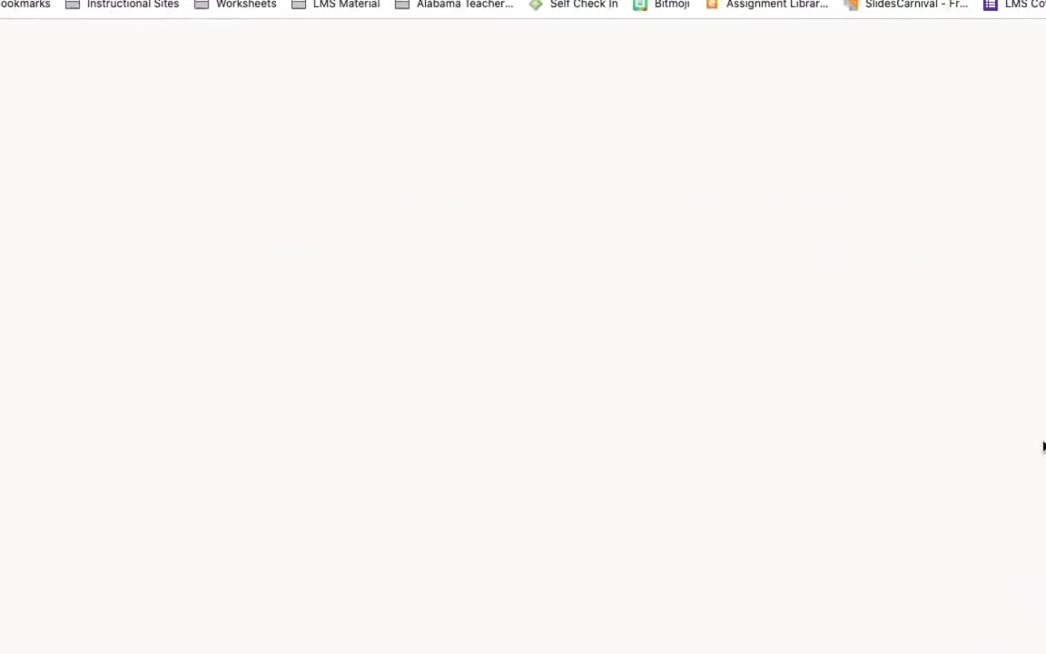
scroll(1042, 446, "down", 15)
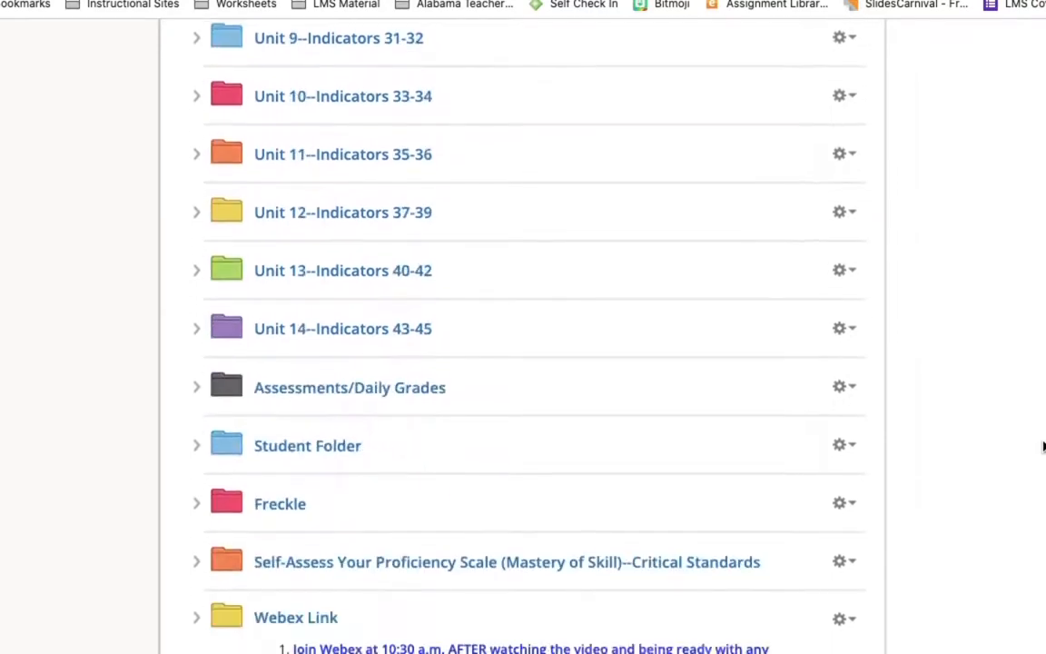
scroll(1043, 446, "down", 3)
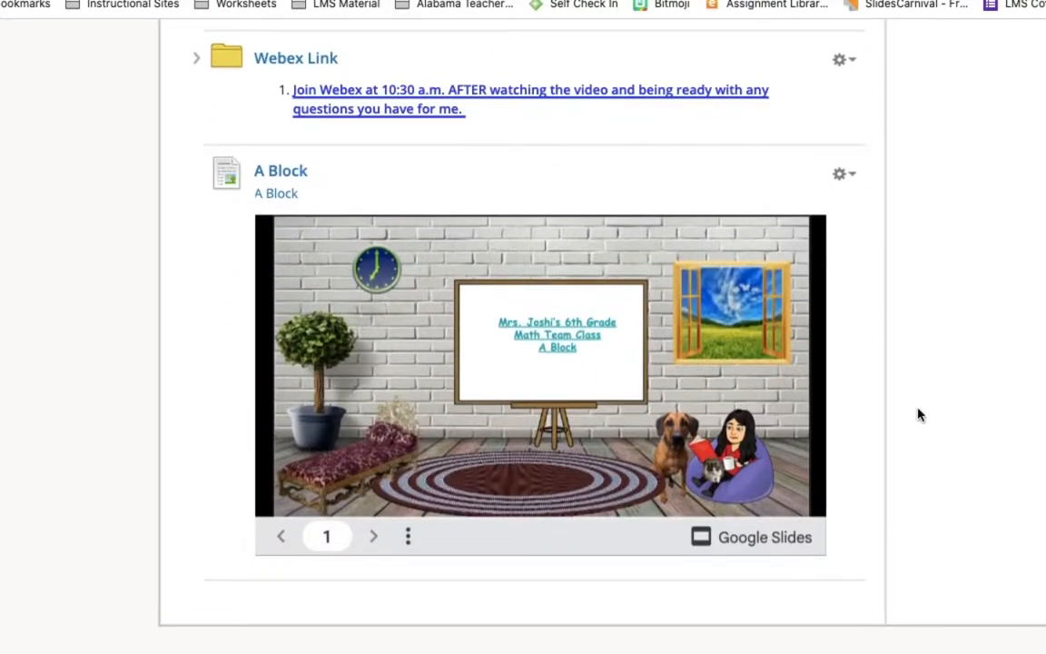
left_click(560, 340)
right_click(541, 339)
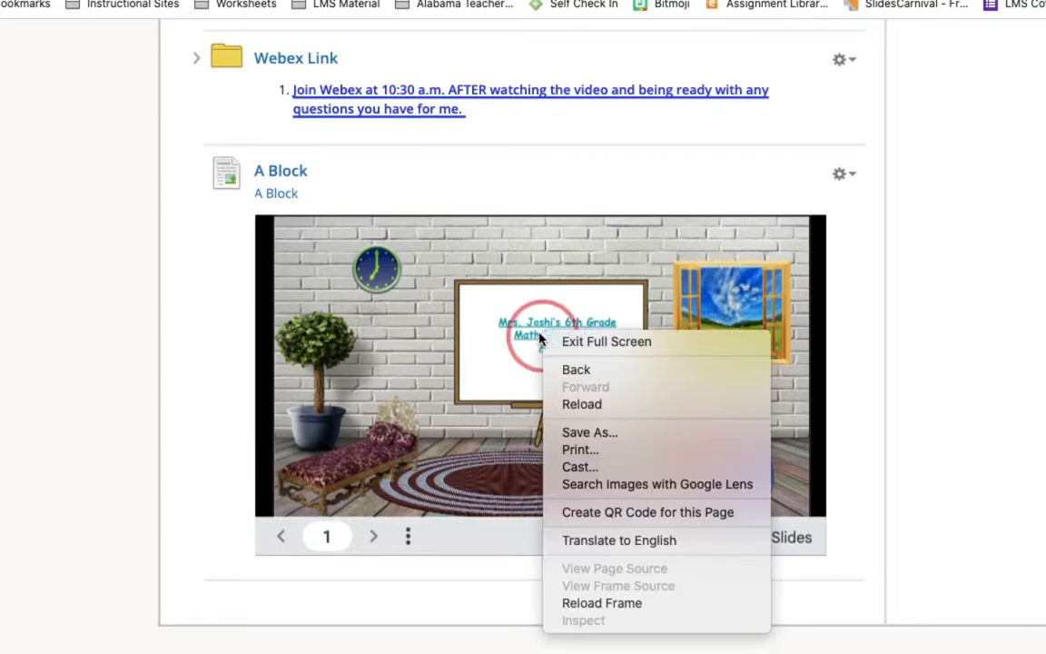
left_click(931, 380)
left_click(625, 361)
left_click(558, 335)
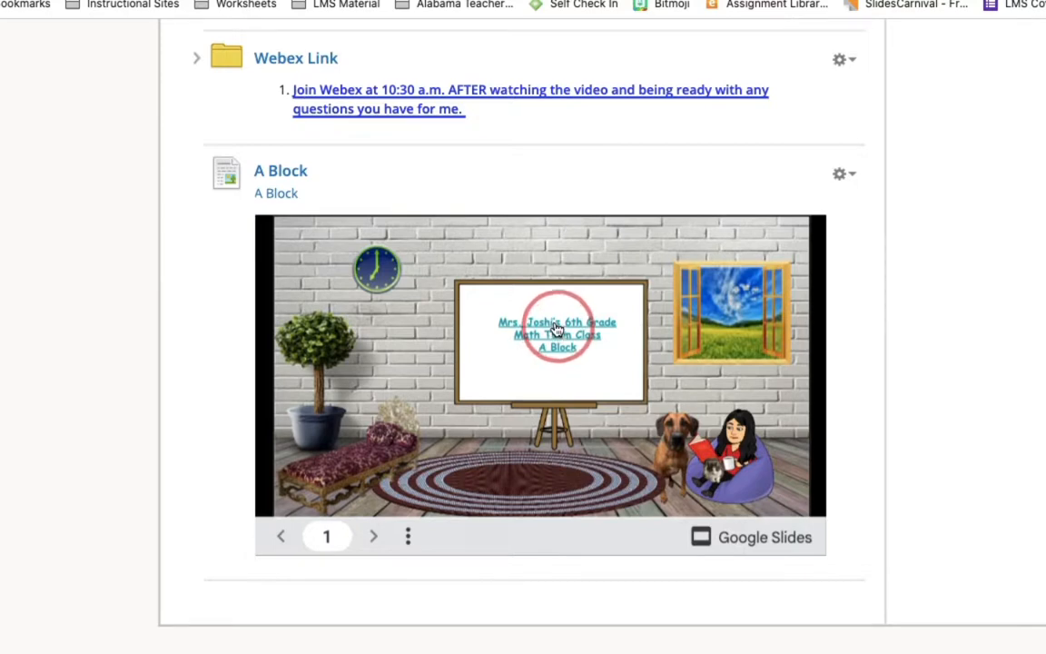
left_click(556, 329)
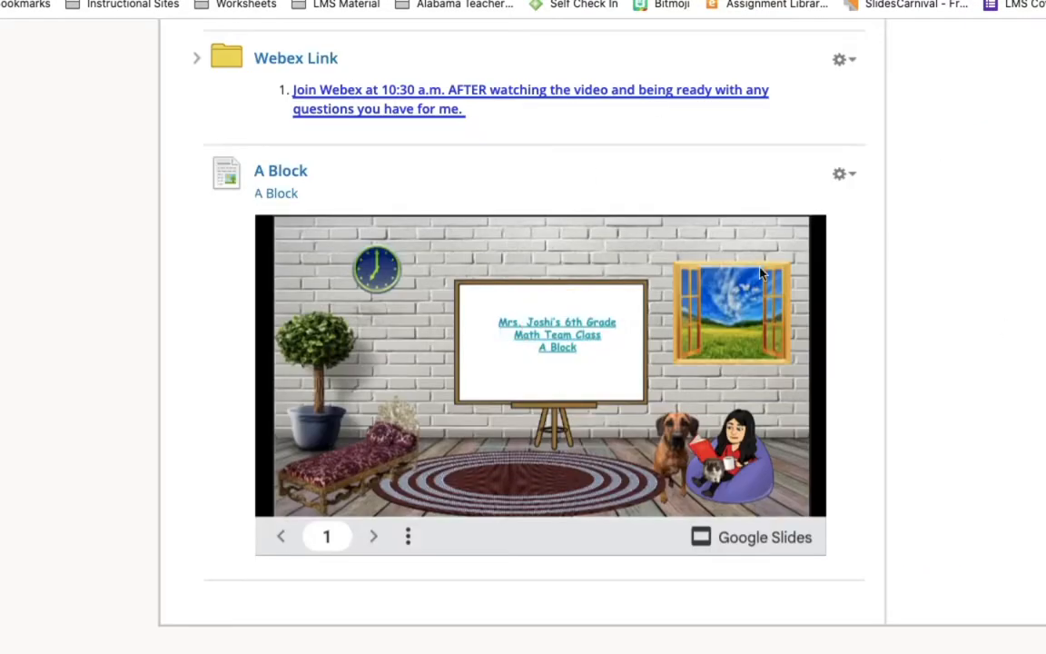
Move the new A Block page up the materials list to sit between the Unit 13 and Unit 14 folders
scroll(993, 357, "up", 2)
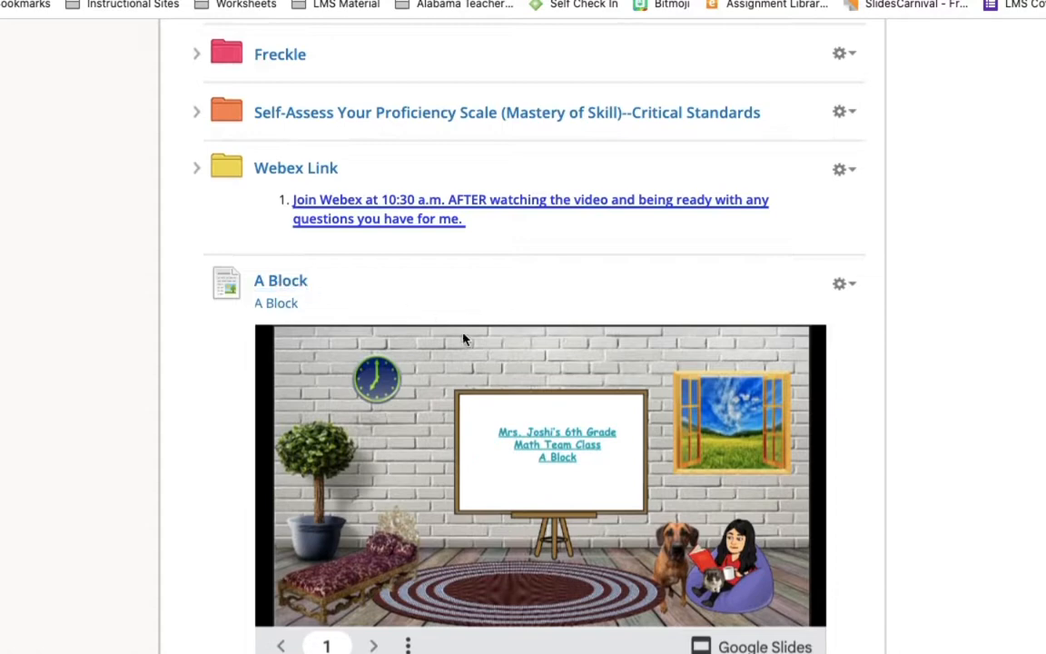
left_click(296, 287)
left_click_drag(296, 287, 344, 74)
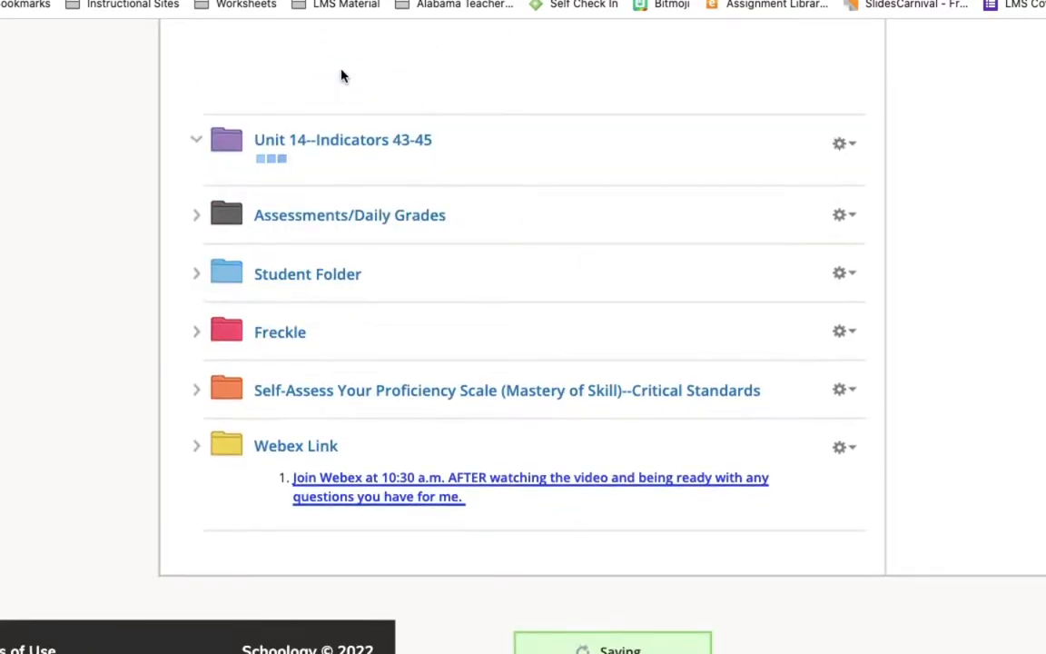
scroll(710, 247, "up", 10)
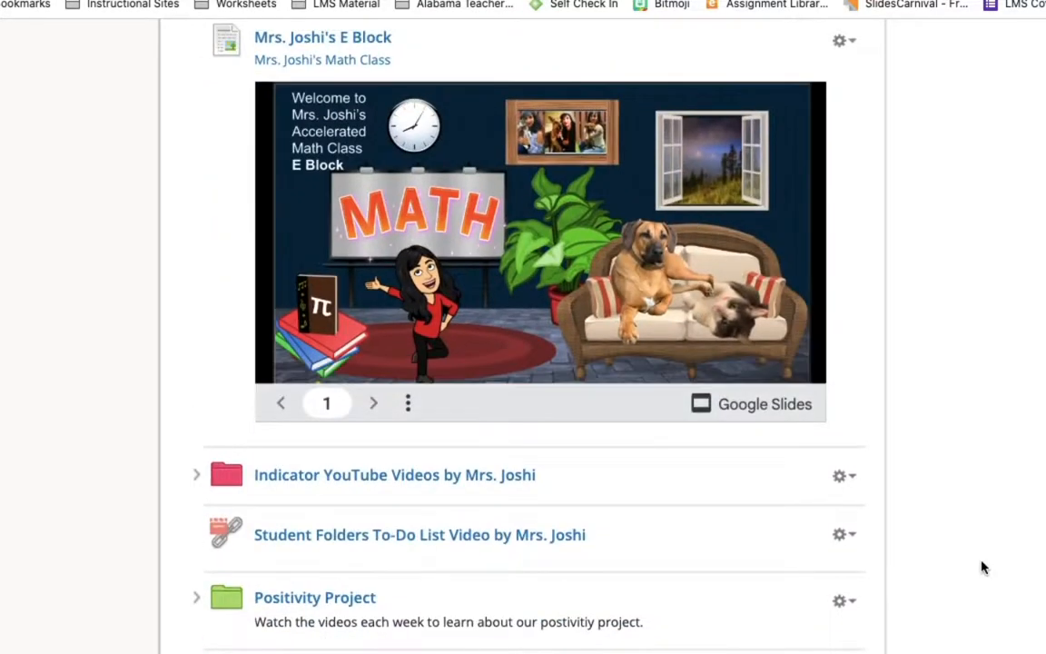
scroll(981, 565, "down", 5)
scroll(981, 566, "down", 10)
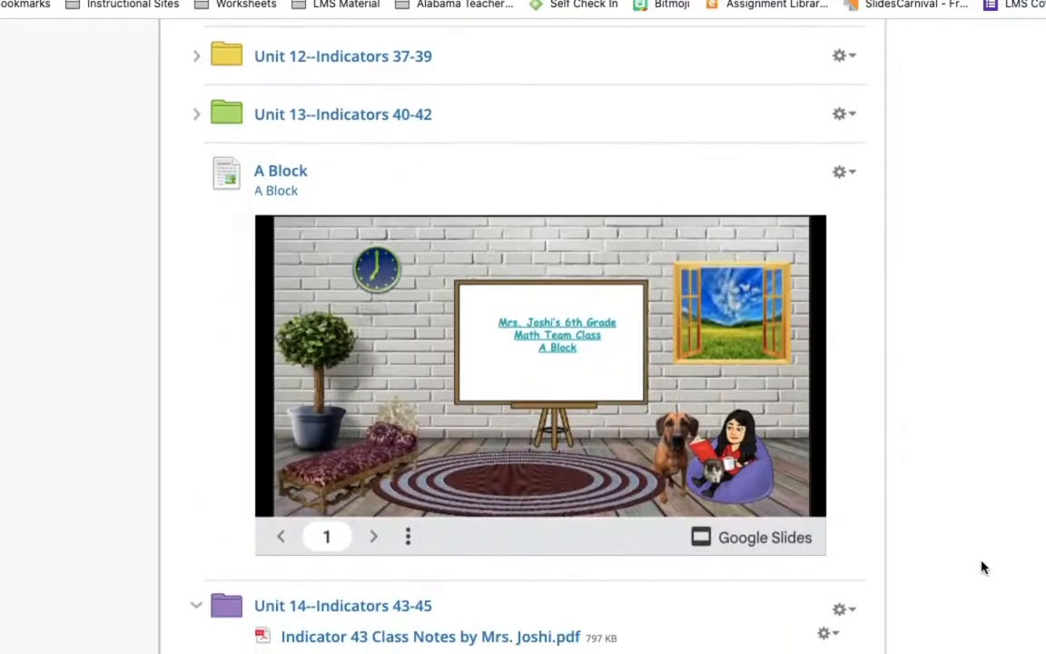
Review the embedded classrooms near the start of the materials and look at the existing A Block page's options, including Copy to Course
scroll(981, 567, "up", 20)
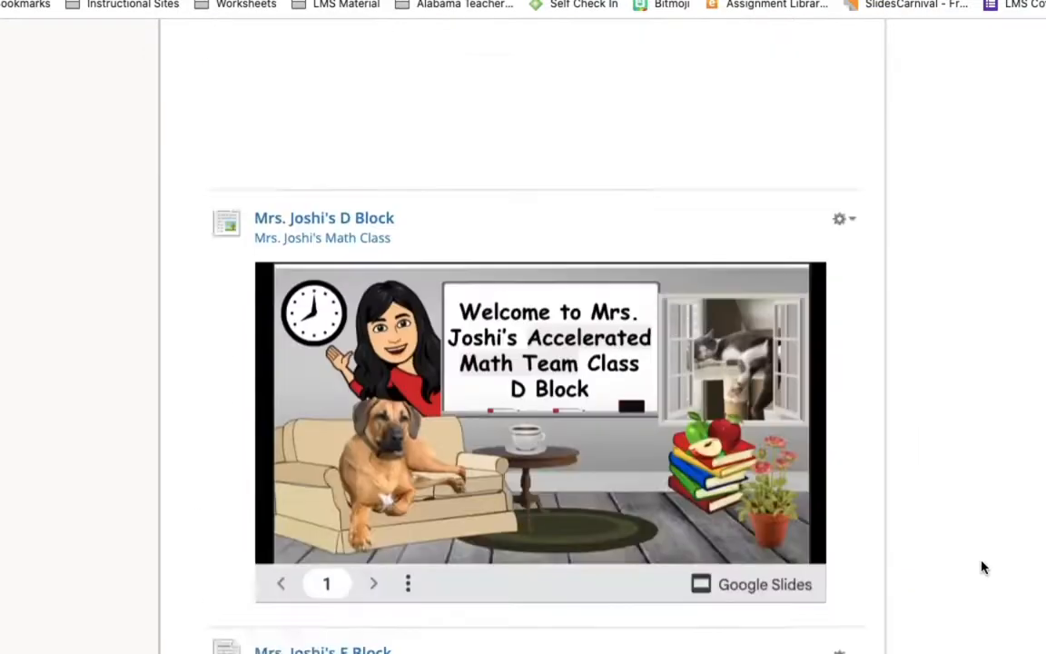
scroll(980, 567, "up", 3)
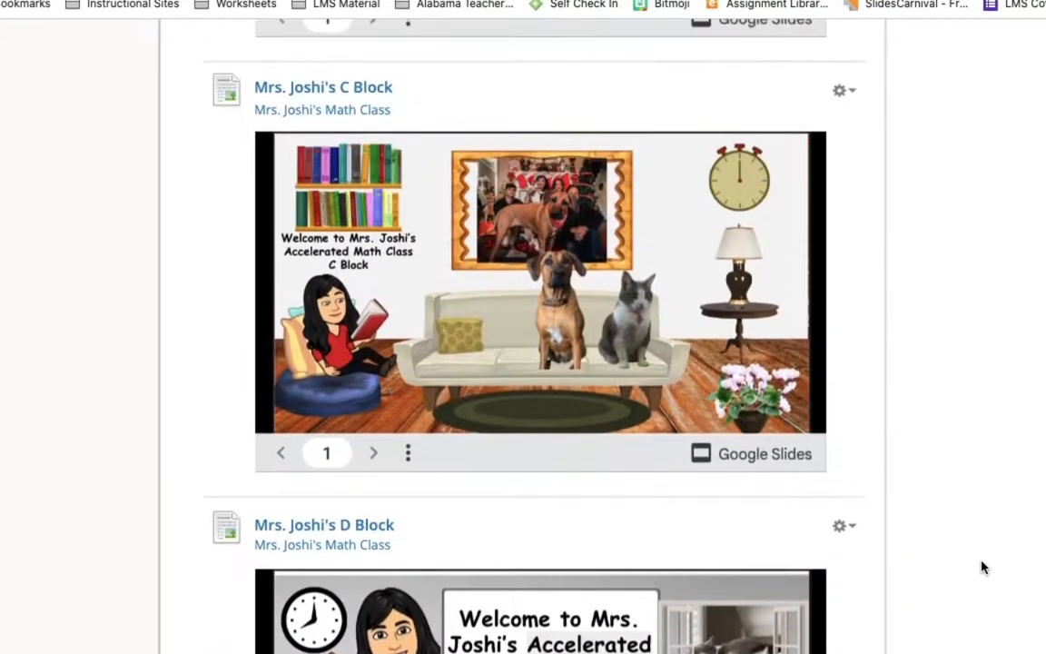
scroll(980, 567, "up", 6)
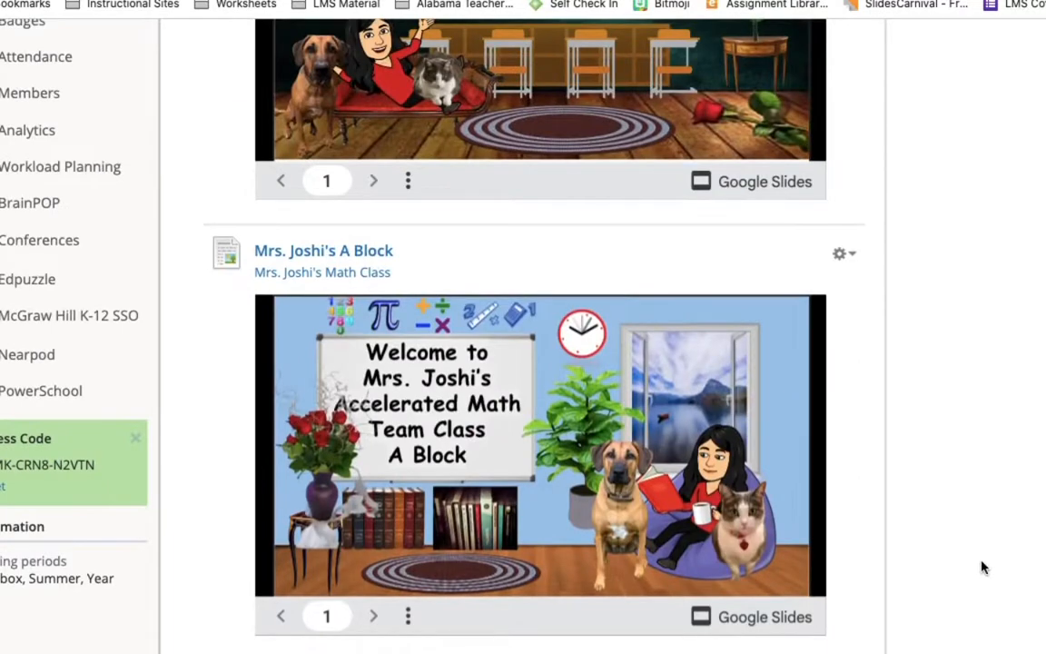
scroll(980, 567, "up", 4)
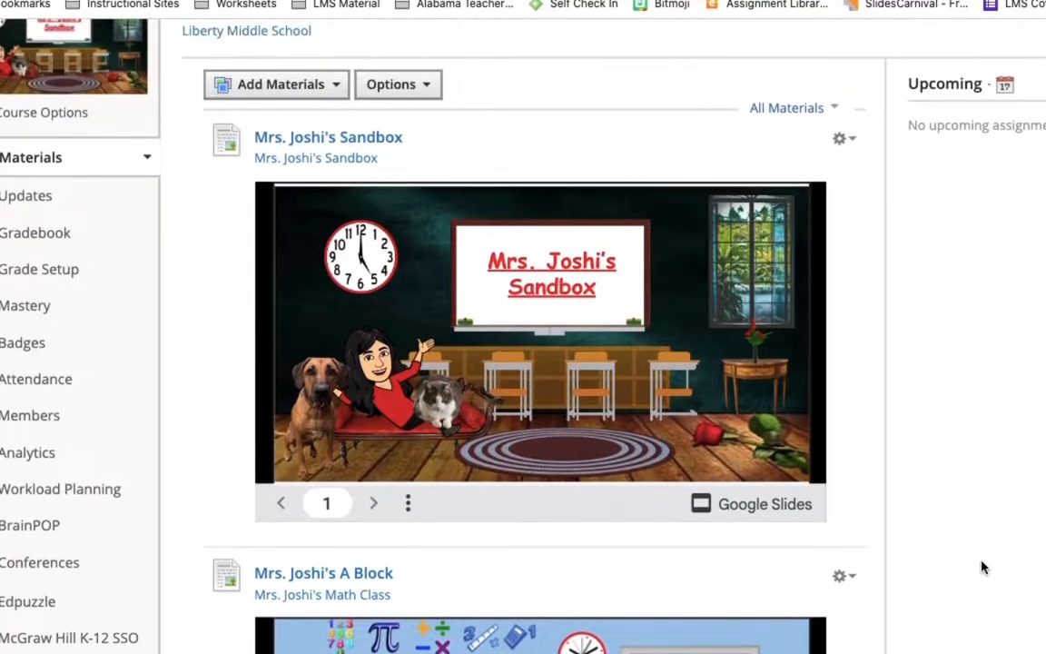
scroll(981, 567, "down", 4)
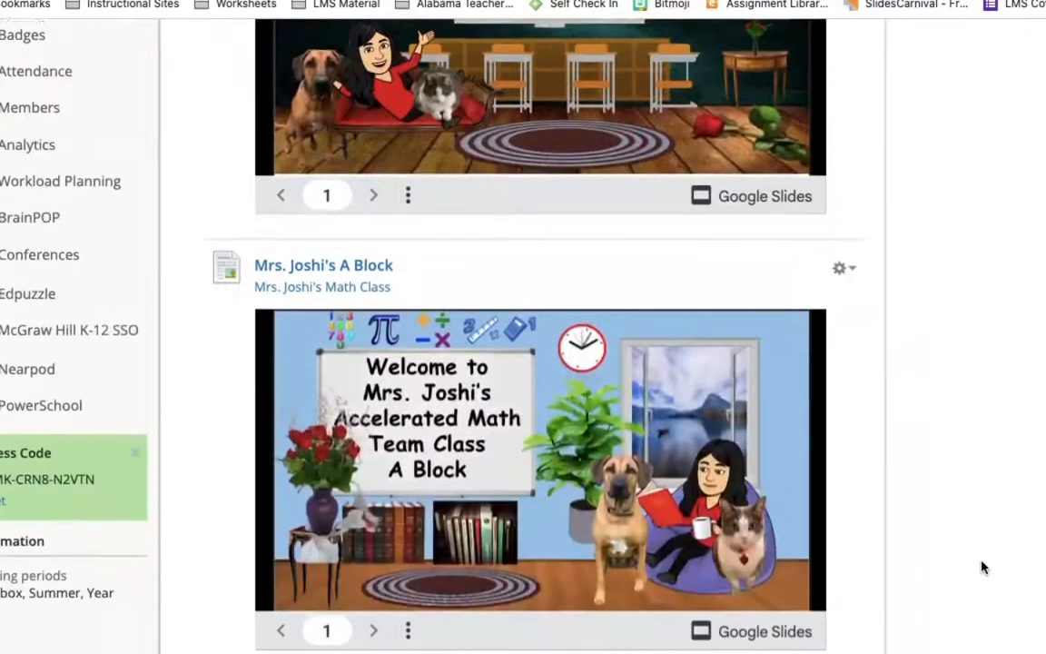
left_click(845, 225)
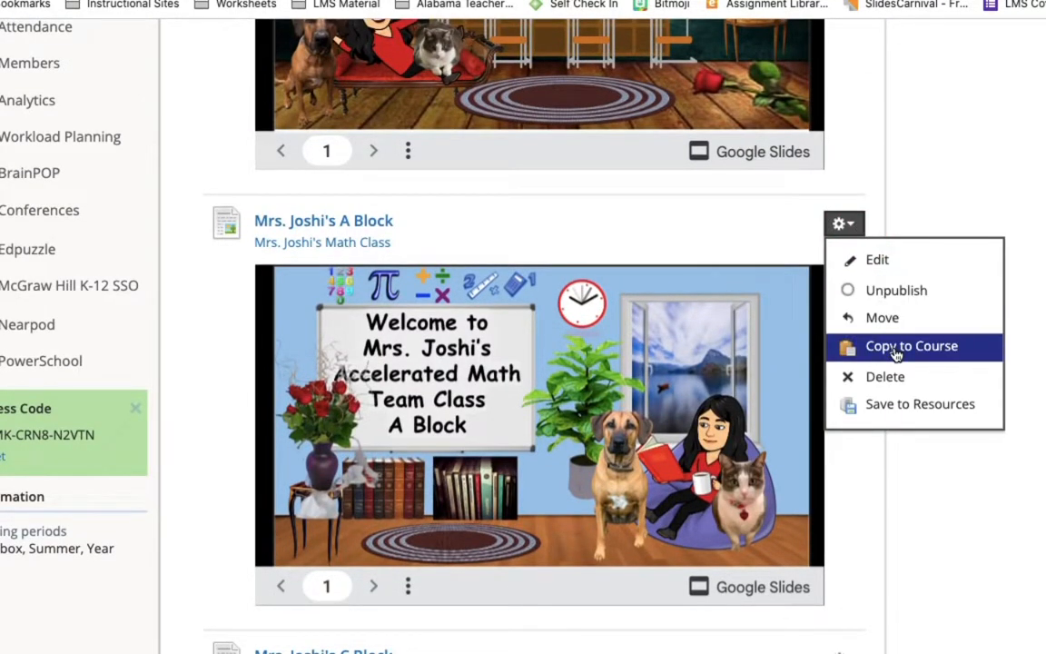
left_click(986, 614)
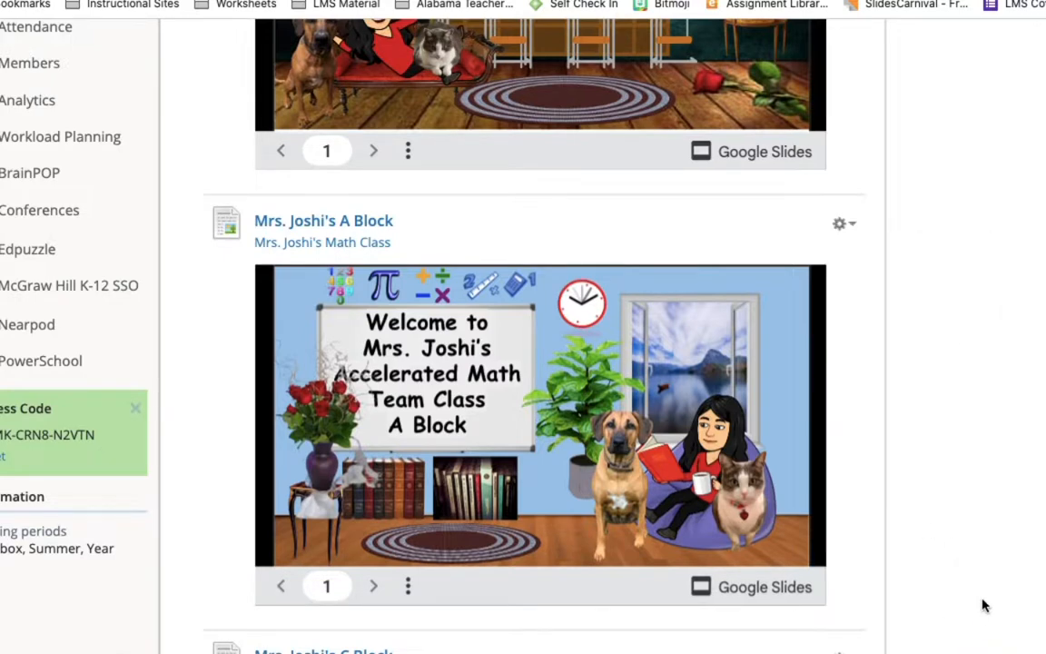
Check the link options of the embedded classroom on the existing A Block page and try its whiteboard link
left_click(795, 590)
right_click(606, 424)
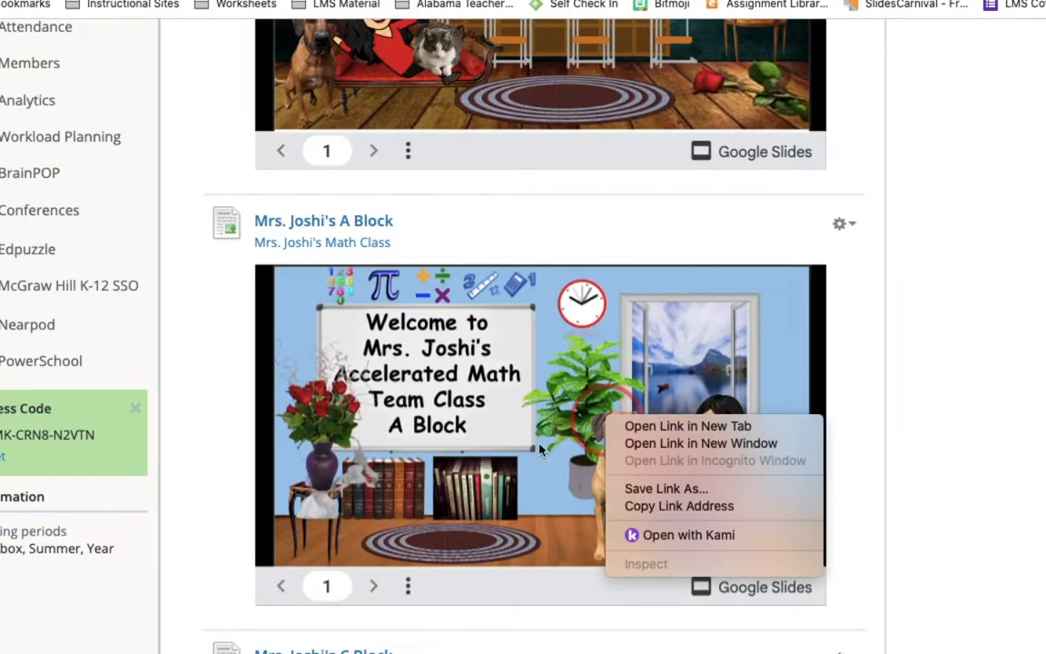
left_click(389, 586)
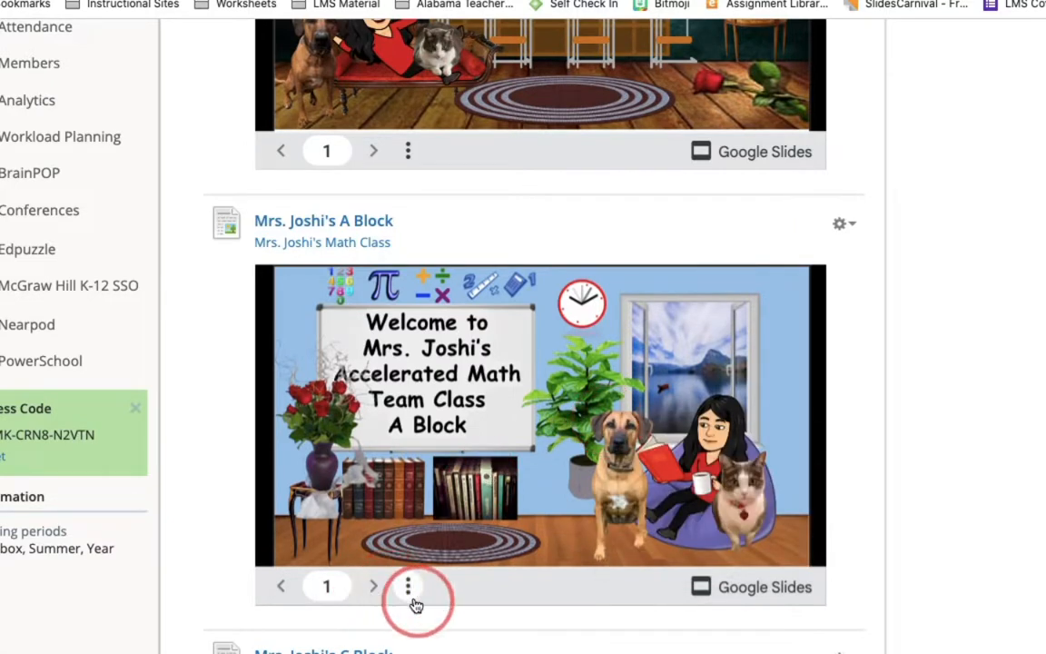
right_click(692, 404)
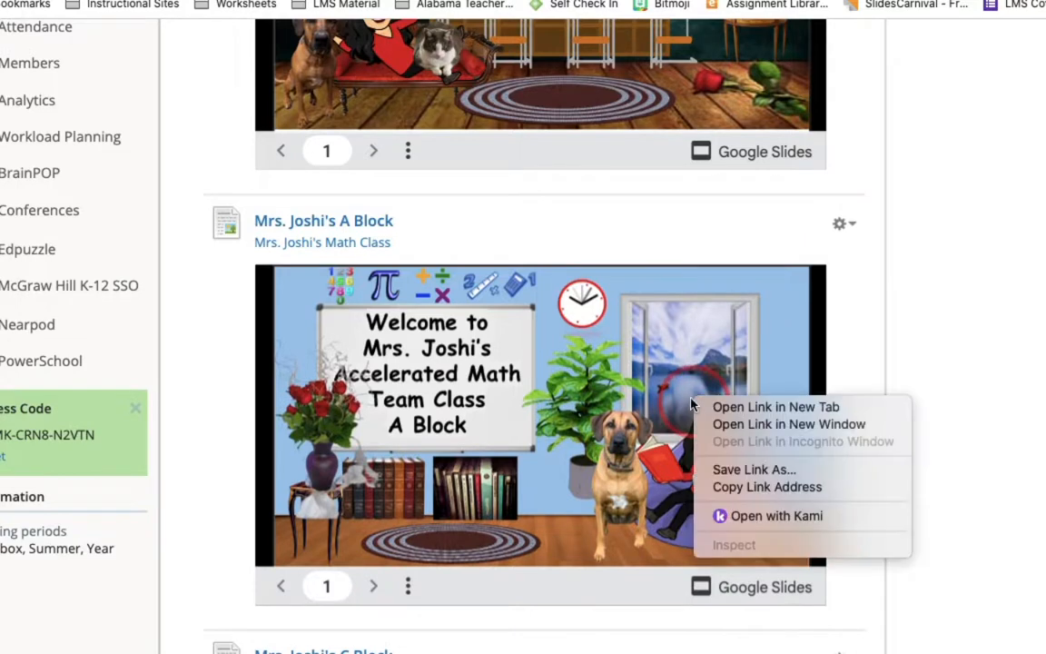
left_click(619, 391)
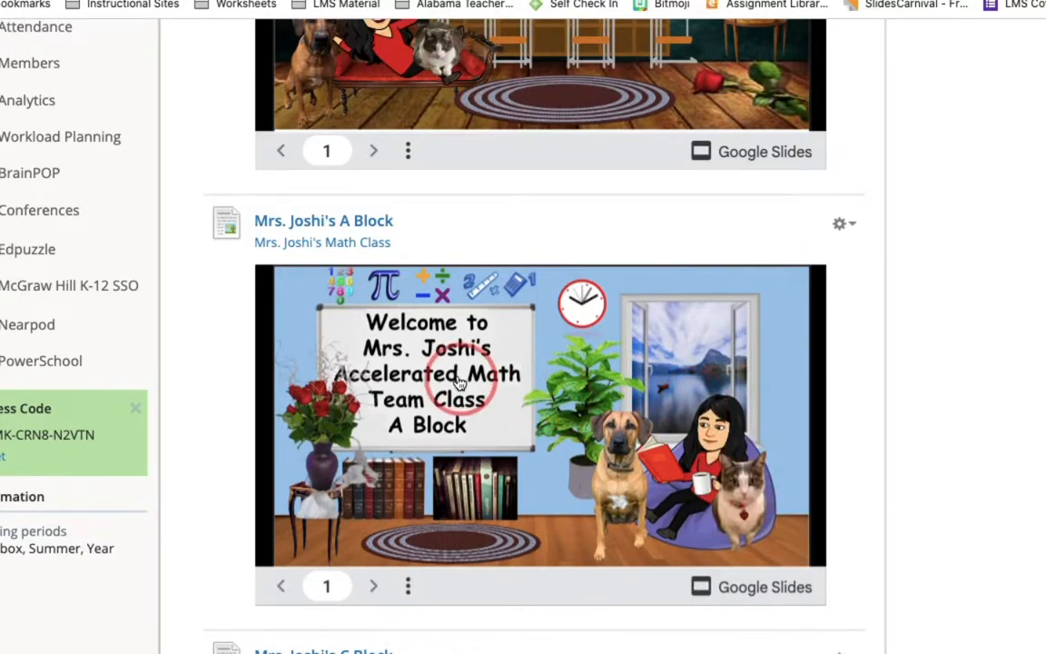